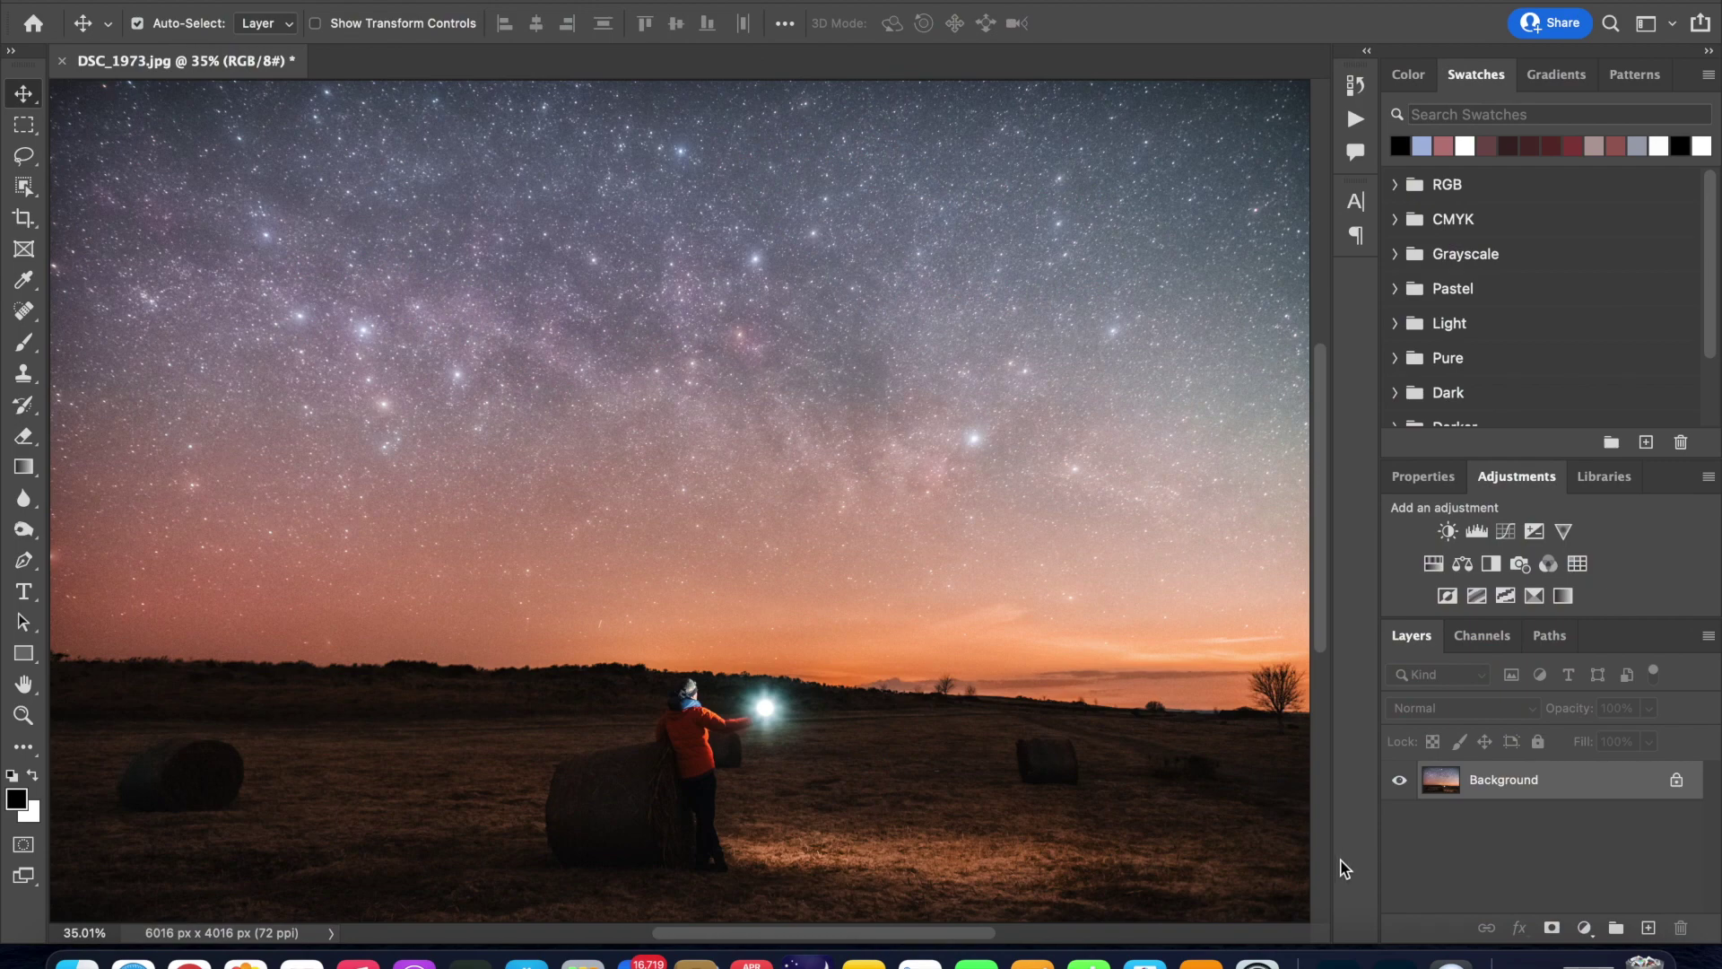
Add an empty Layer 1 above the photo and pick the Pen tool in Path mode
{"action": "key", "text": "super+j"}
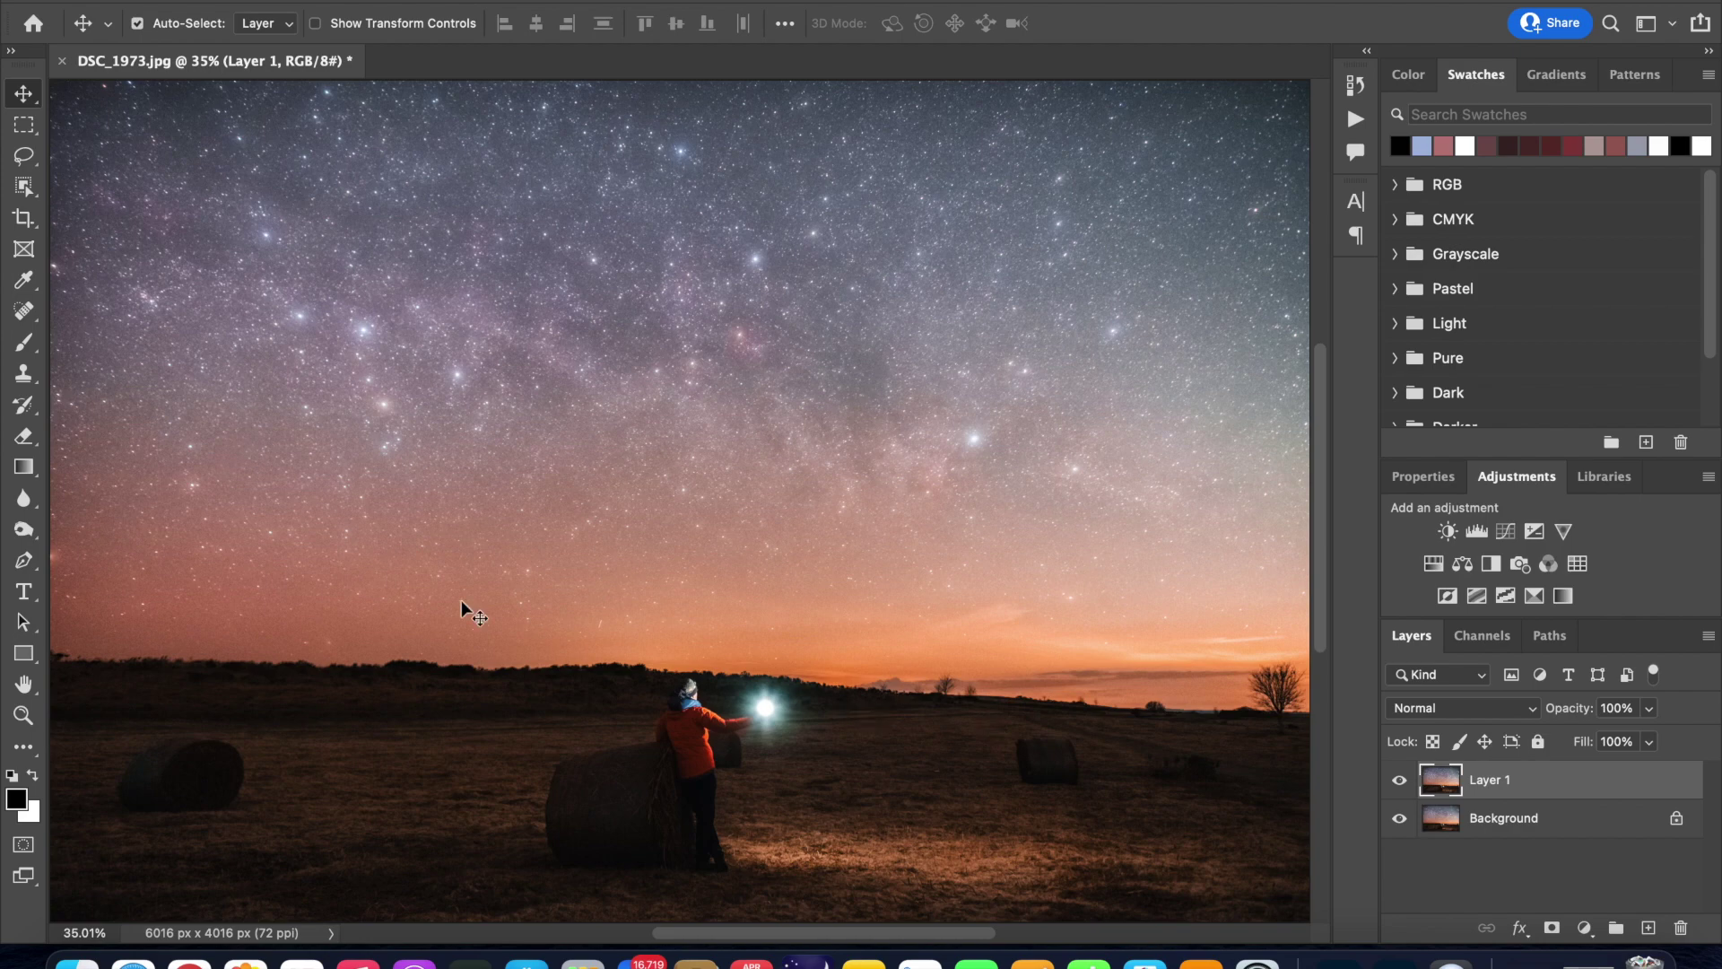
{"action": "left_click", "coordinate": [21, 562]}
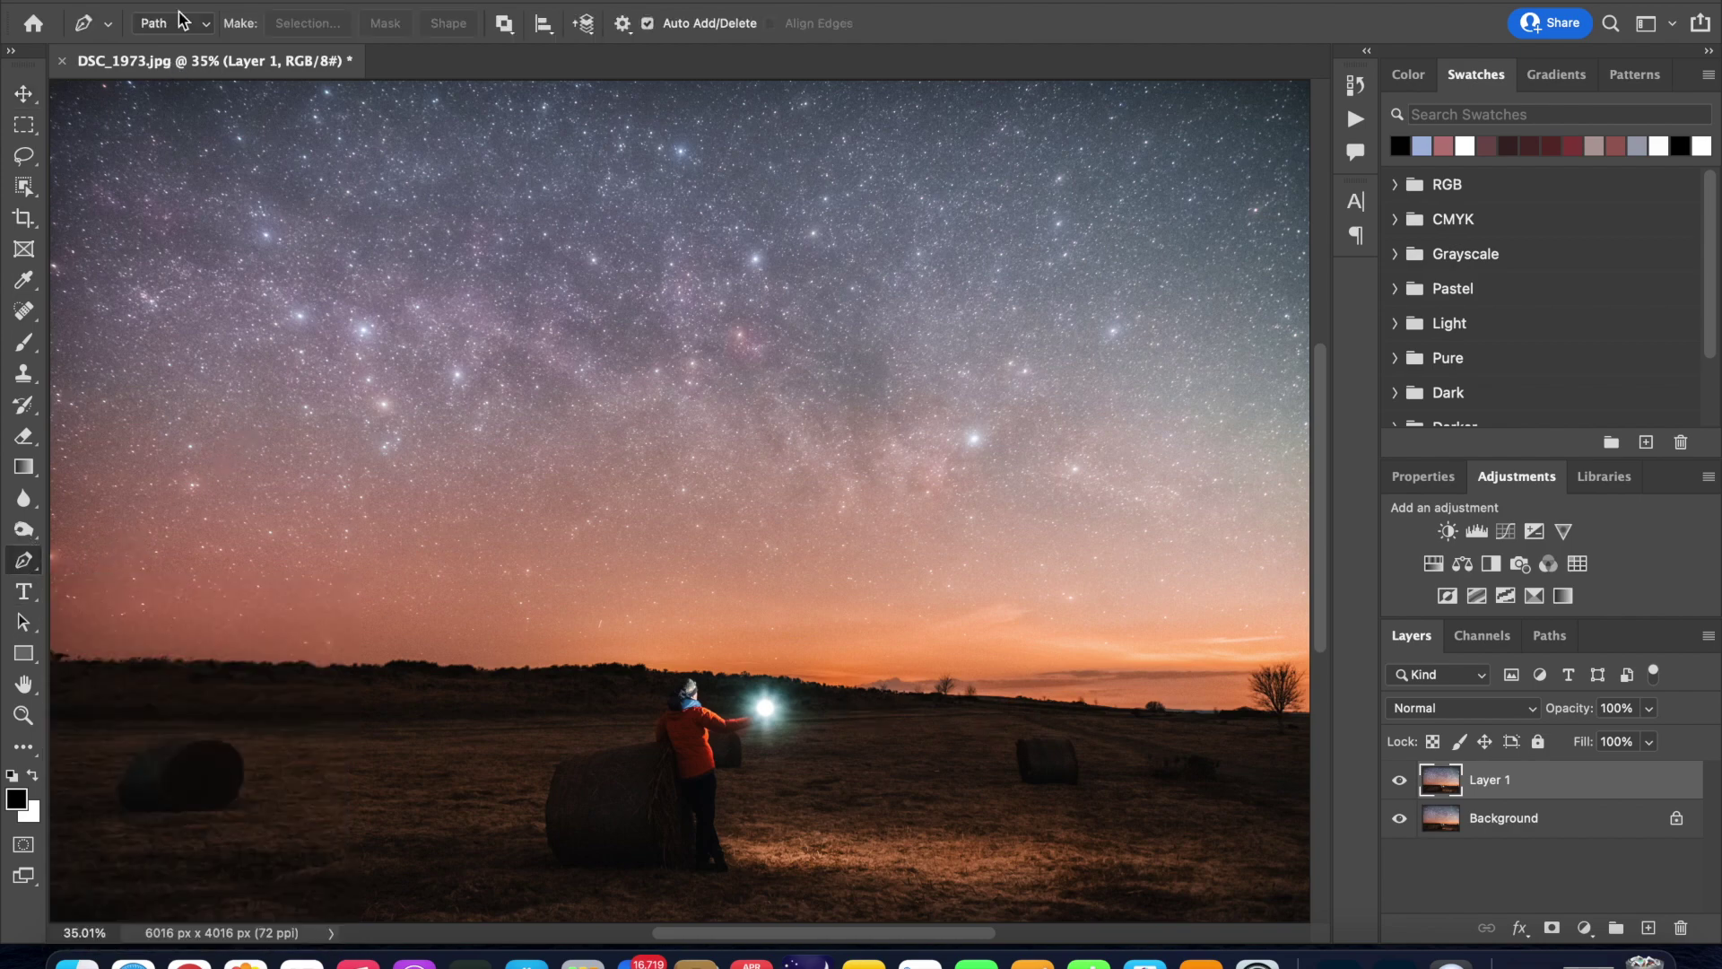
{"action": "left_click", "coordinate": [207, 27]}
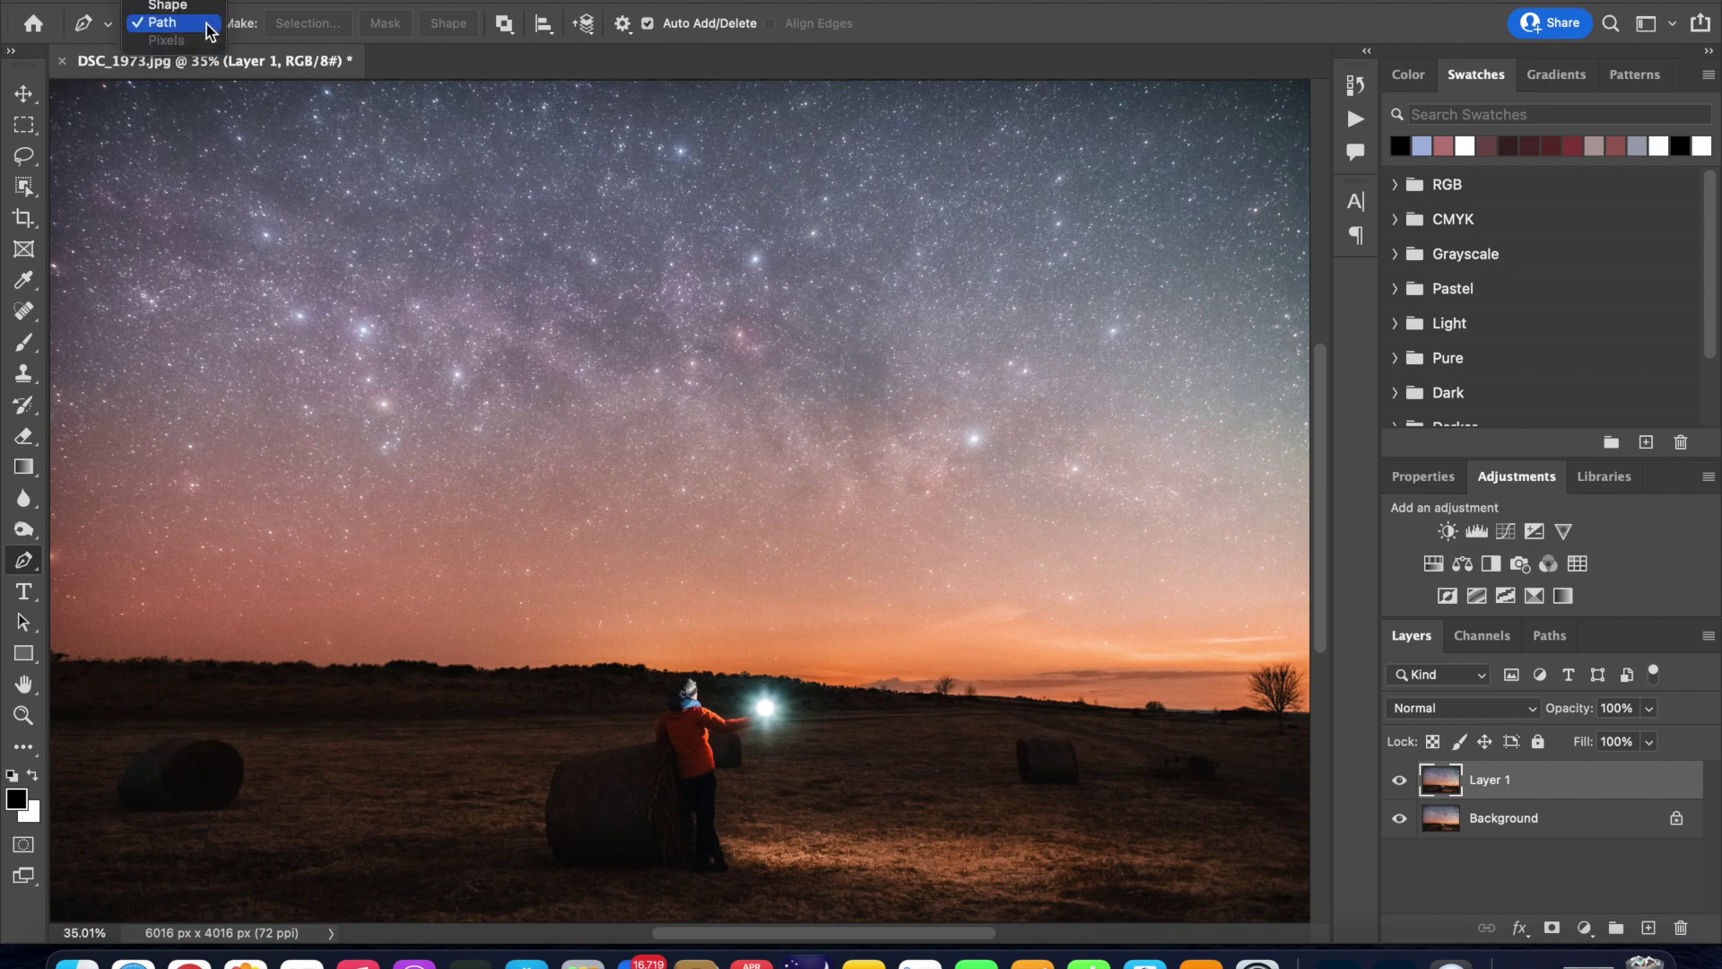
{"action": "left_click", "coordinate": [207, 24]}
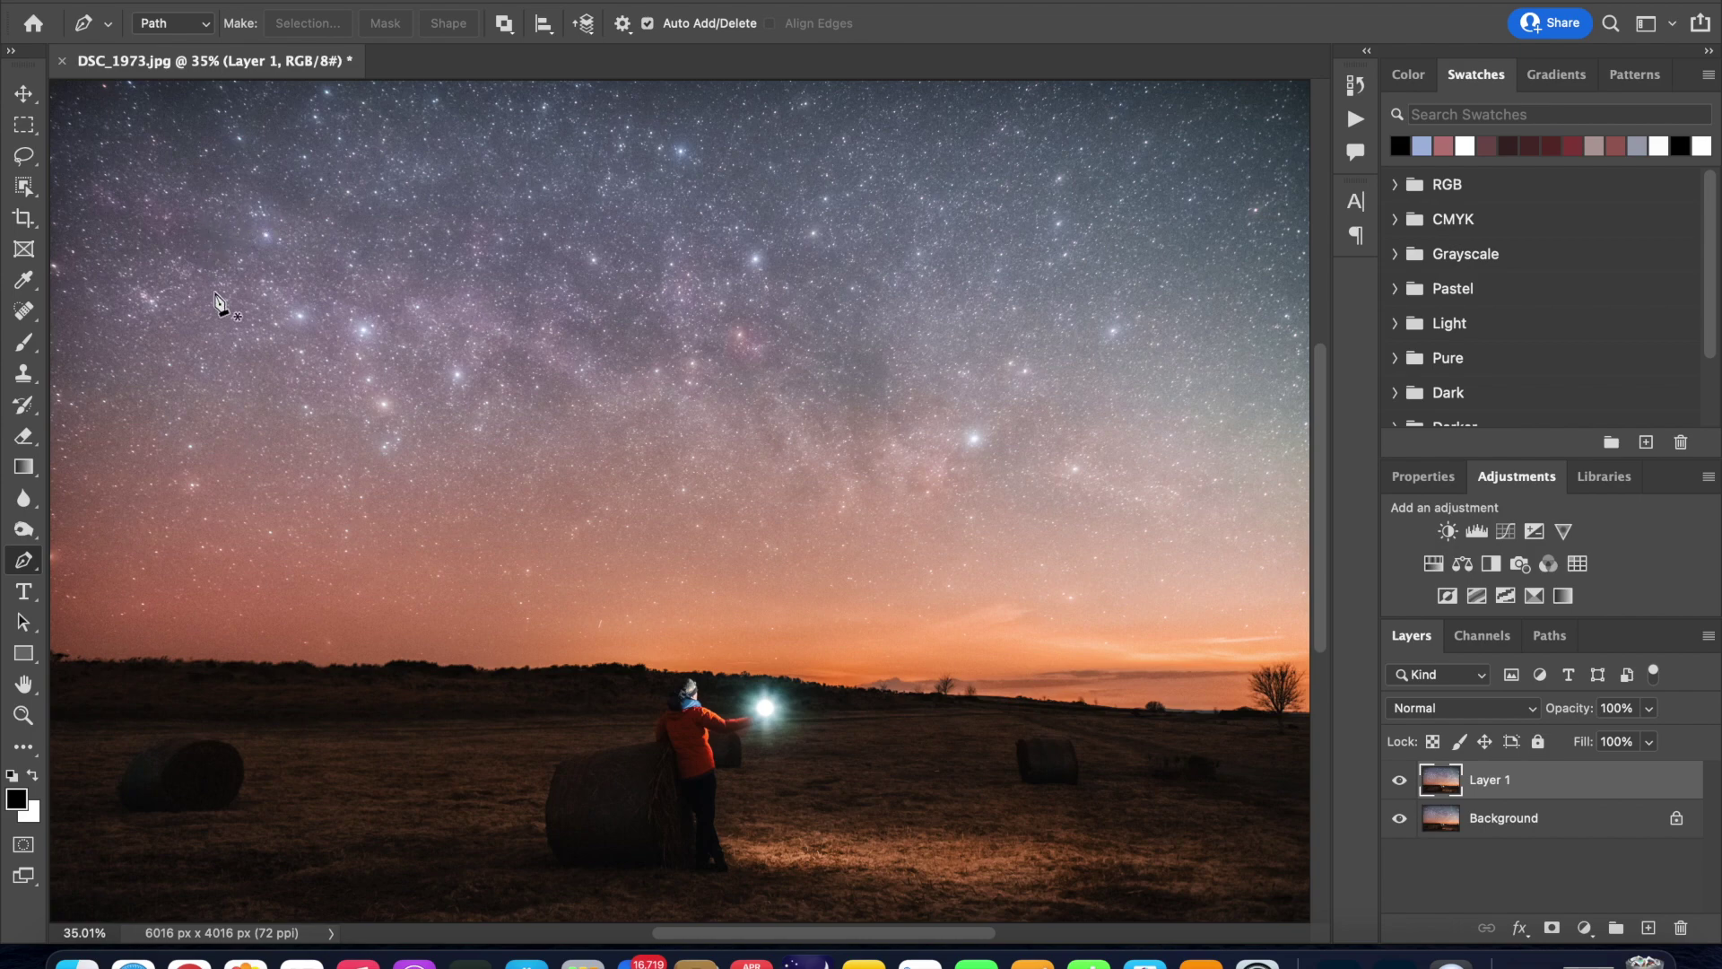
Zoom in and place five Pen anchors on the Cassiopeia stars to form a W-shaped path
{"action": "scroll", "coordinate": [400, 431], "scroll_direction": "right", "scroll_amount": 1}
{"action": "scroll", "coordinate": [400, 430], "scroll_direction": "up", "scroll_amount": 1}
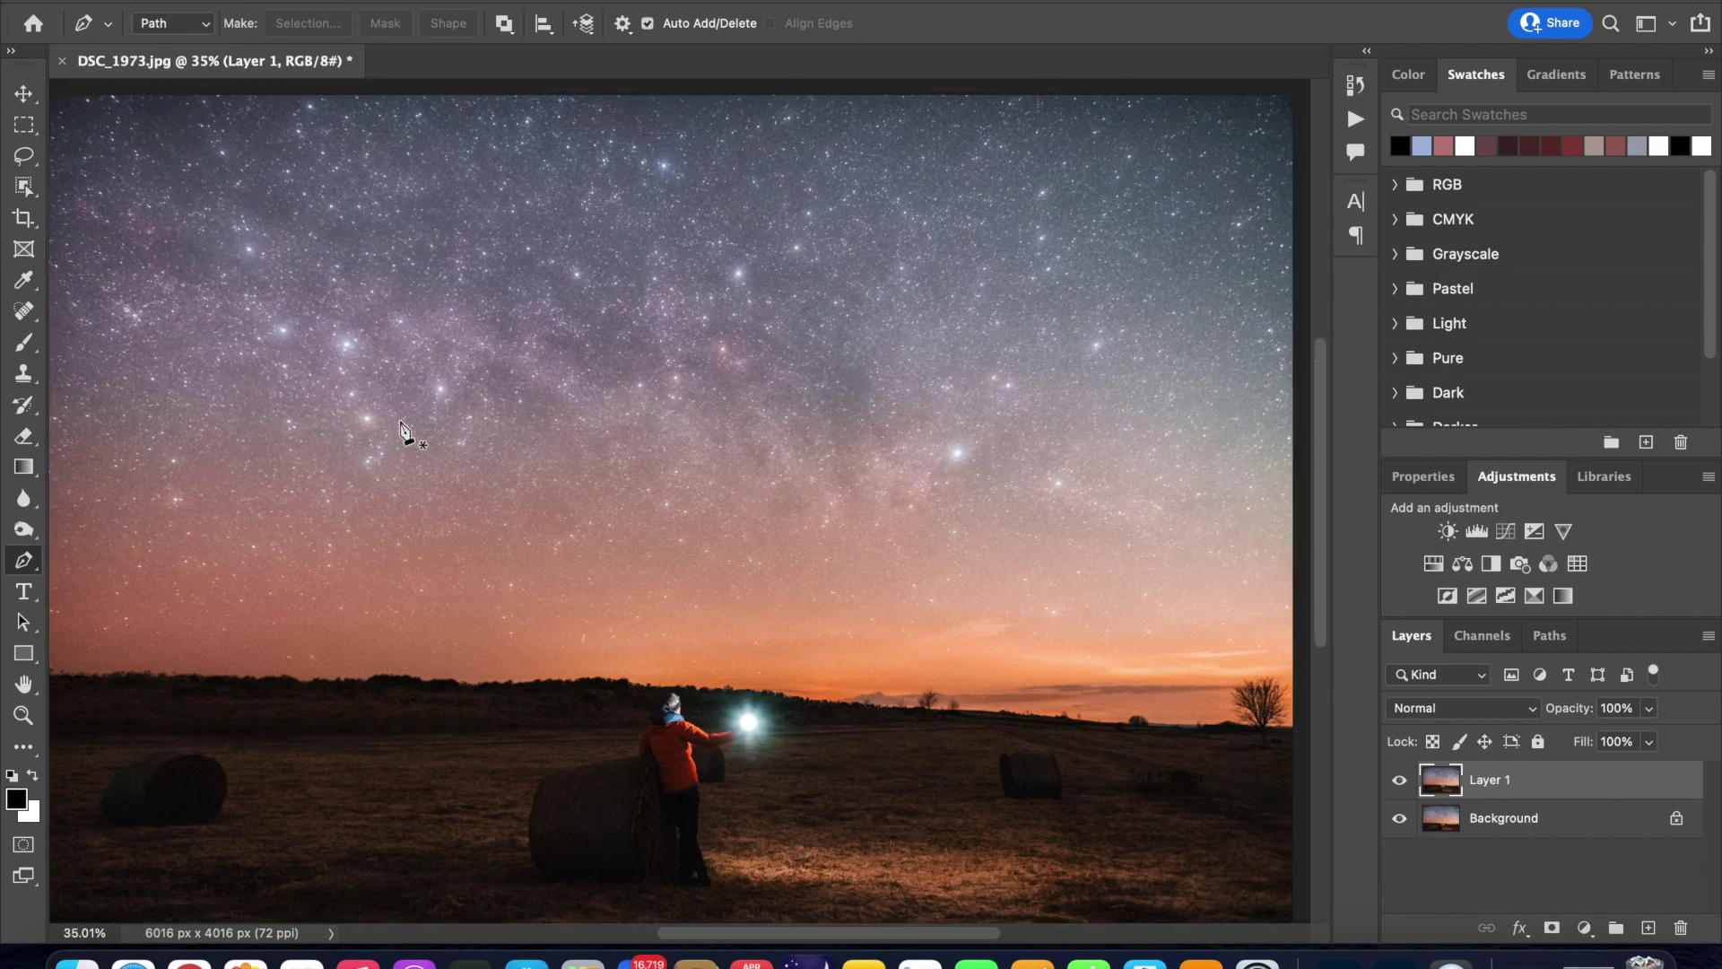
{"action": "scroll", "coordinate": [400, 430], "scroll_direction": "up", "scroll_amount": 4}
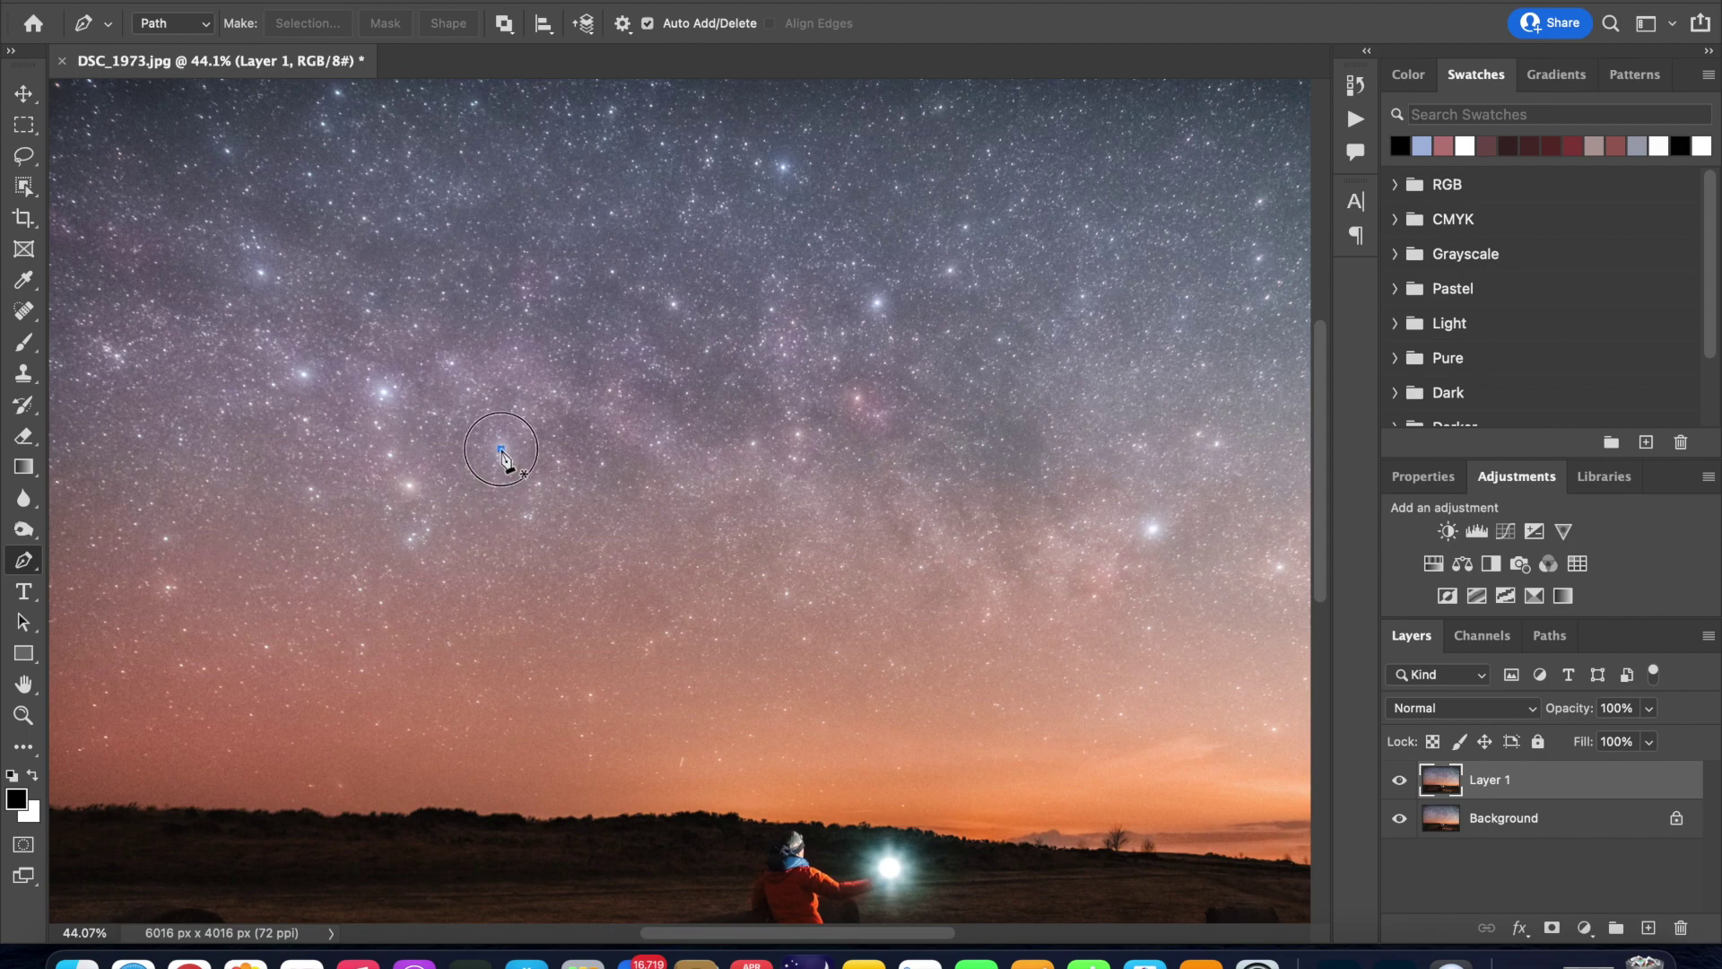
{"action": "left_click", "coordinate": [501, 448]}
{"action": "left_click", "coordinate": [409, 487]}
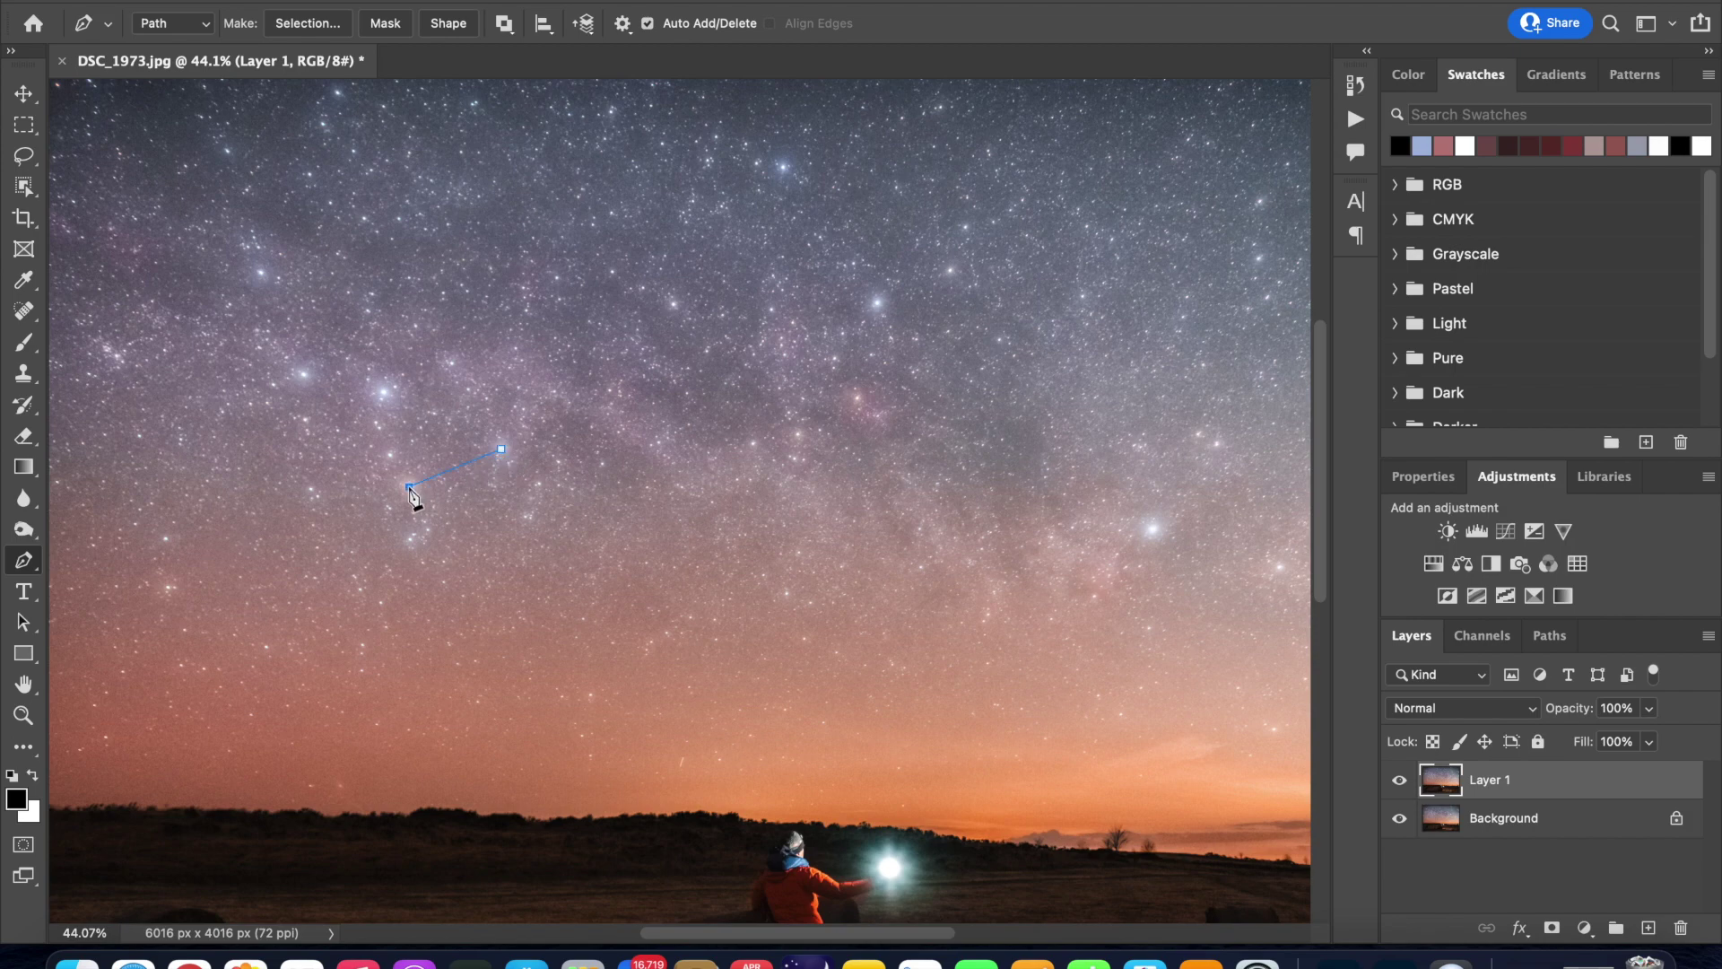
{"action": "left_click", "coordinate": [383, 392]}
{"action": "left_click", "coordinate": [303, 374]}
{"action": "left_click", "coordinate": [260, 275]}
{"action": "left_click", "coordinate": [25, 344]}
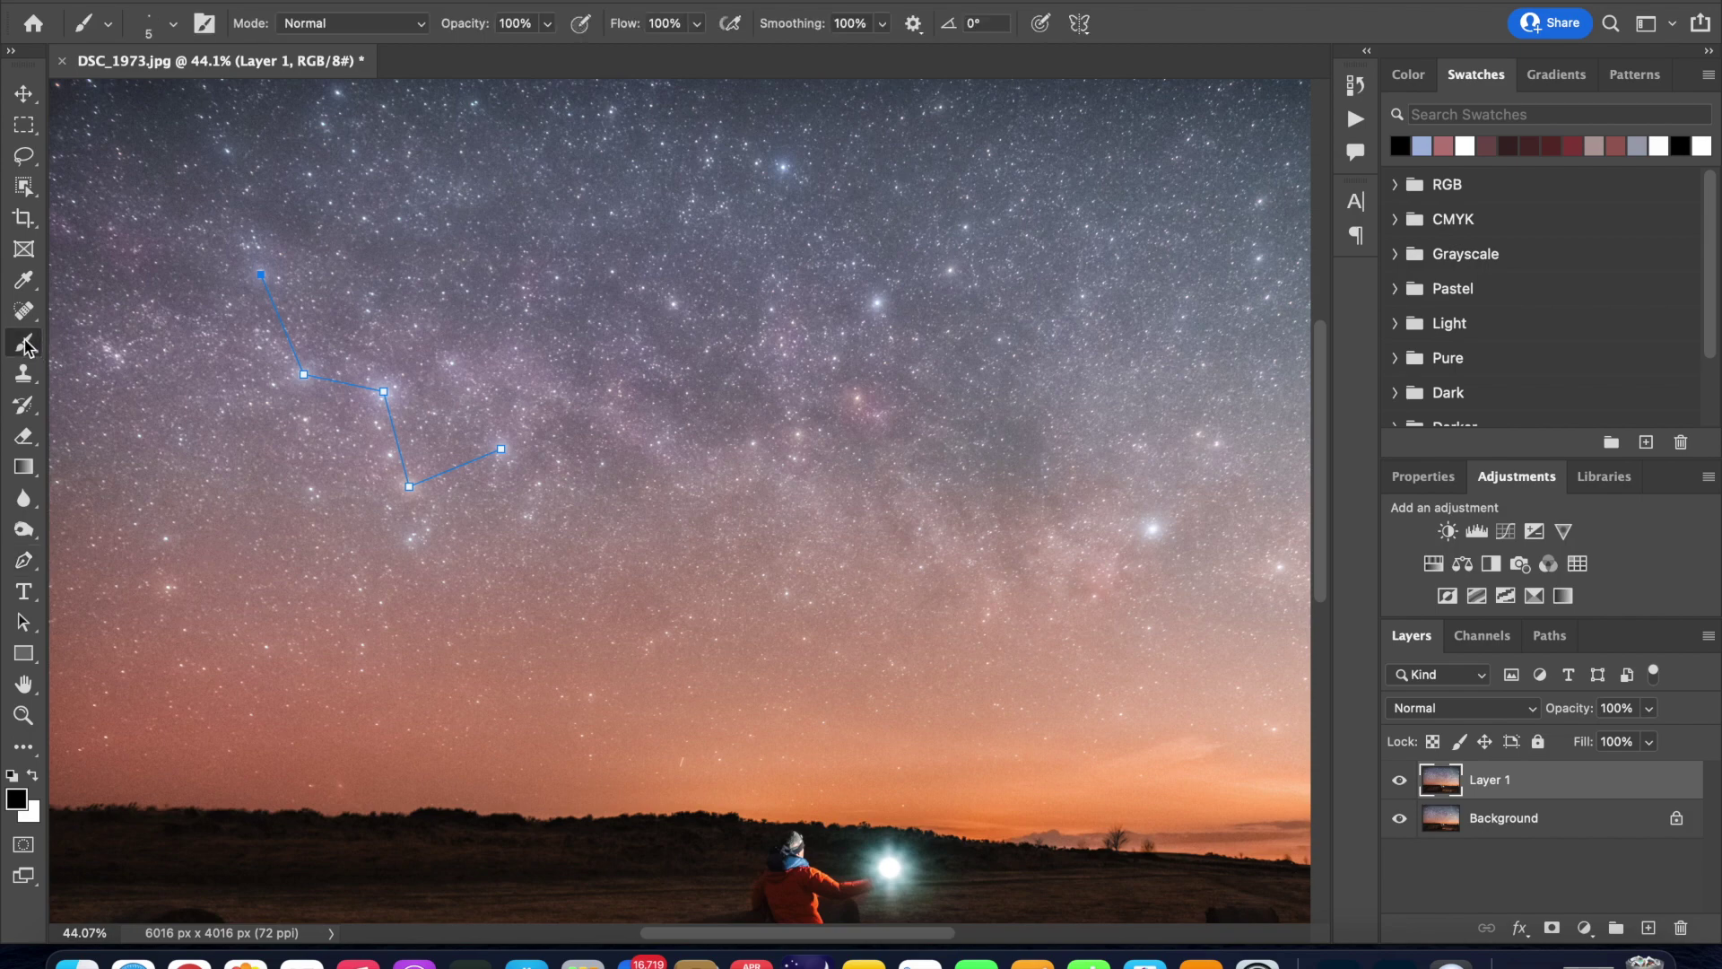
Choose a 5 px Hard Round brush and make light blue the foreground colour
{"action": "left_click", "coordinate": [175, 30]}
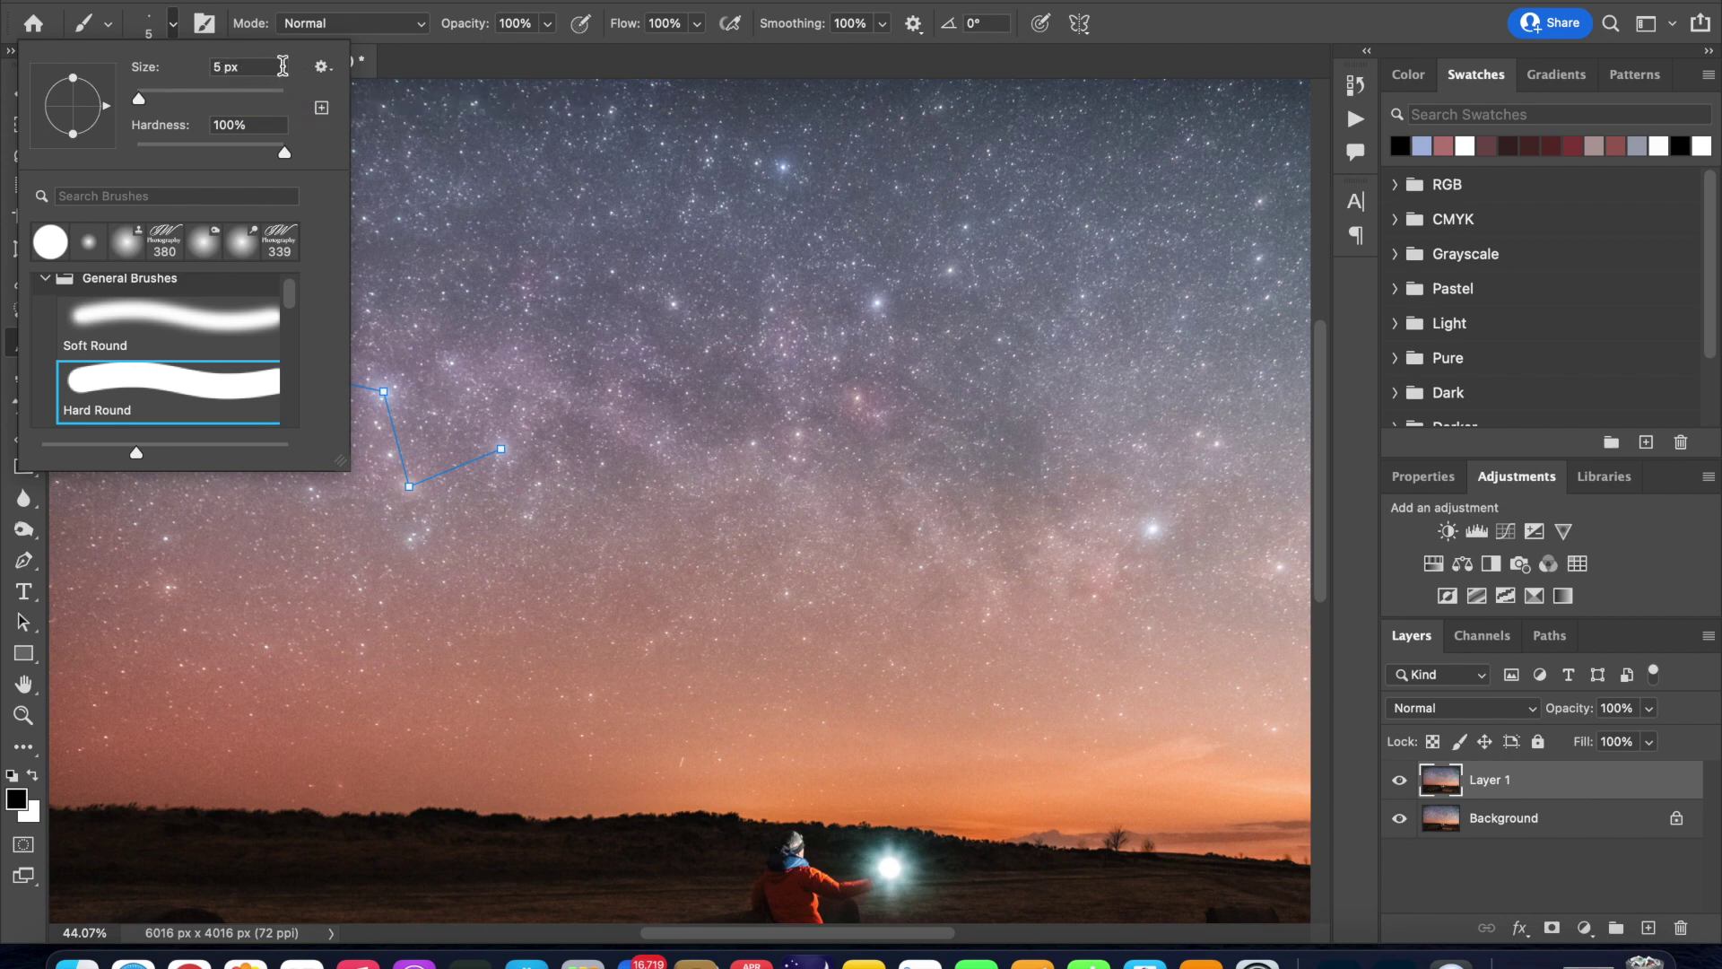
{"action": "left_click", "coordinate": [173, 32]}
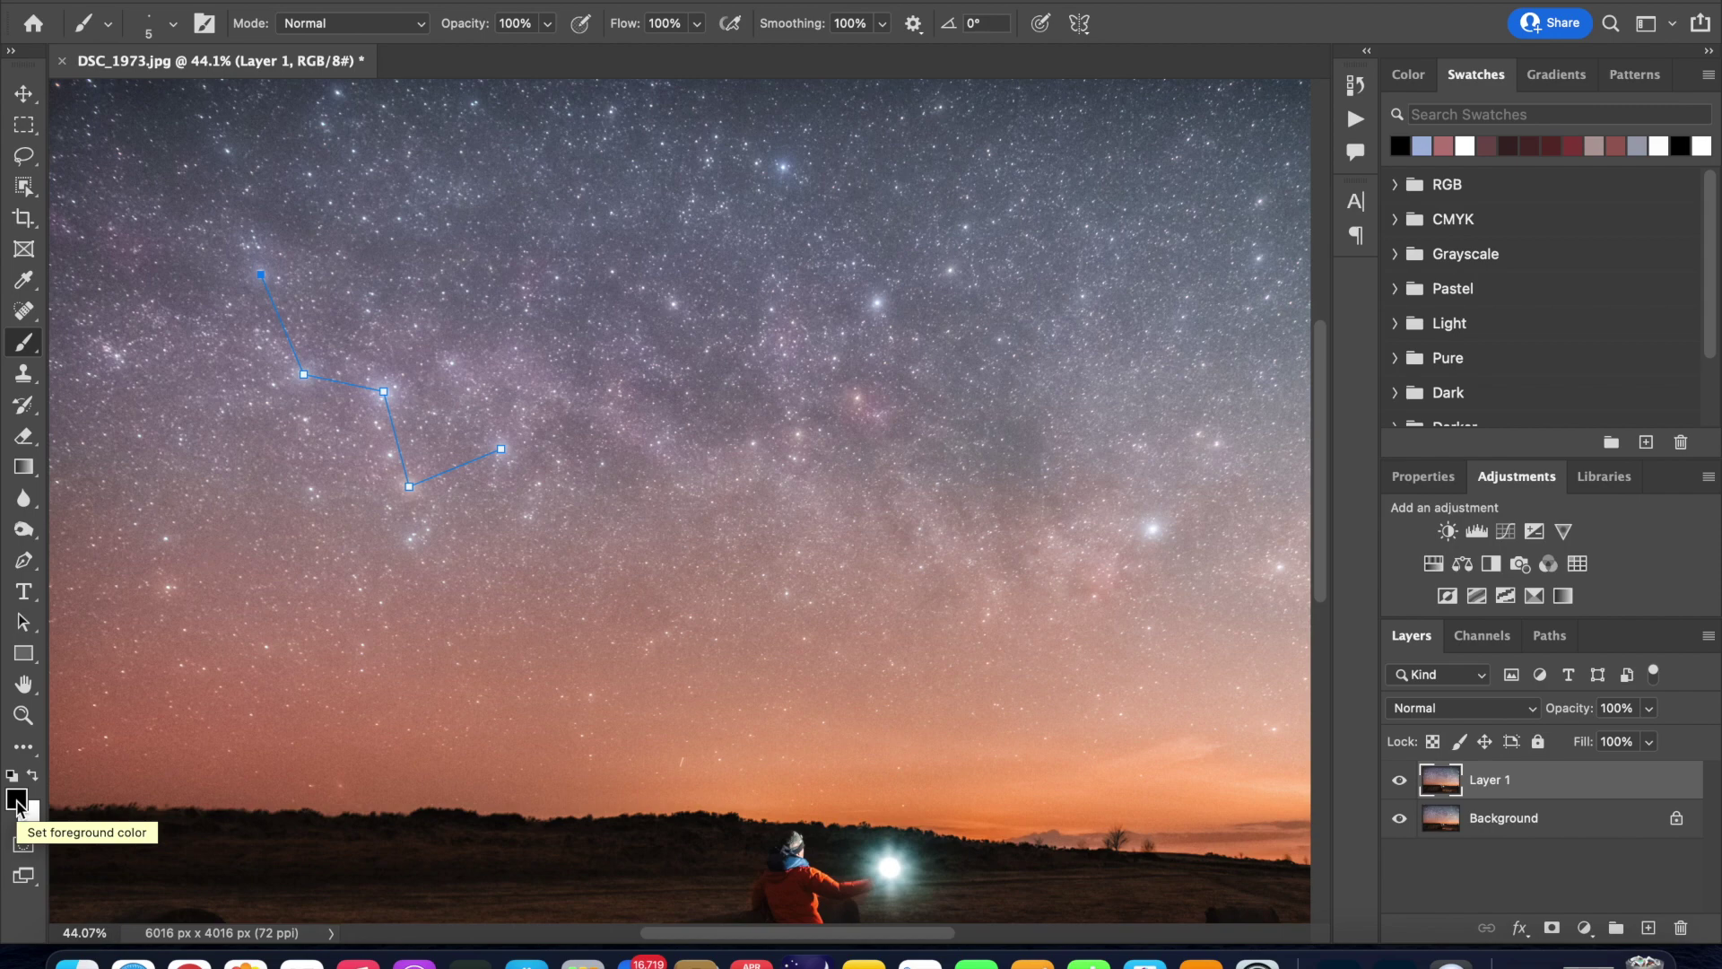
{"action": "key", "text": "x"}
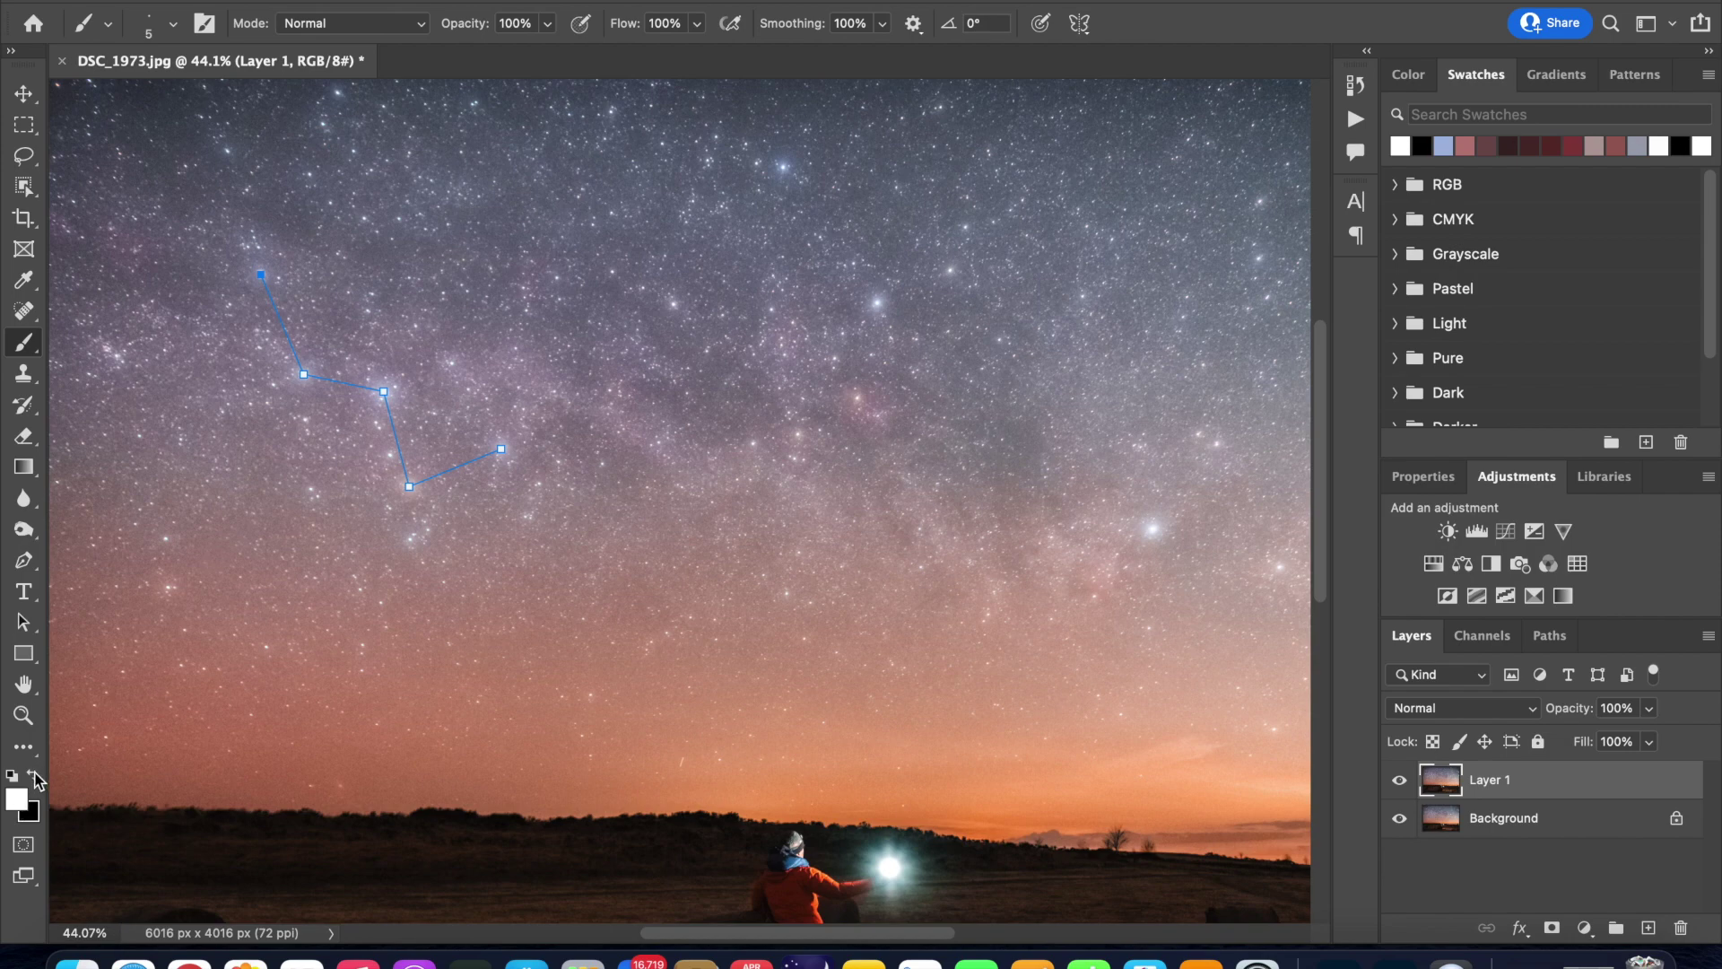
{"action": "left_click", "coordinate": [35, 776]}
{"action": "left_click", "coordinate": [35, 777]}
{"action": "left_click", "coordinate": [34, 776]}
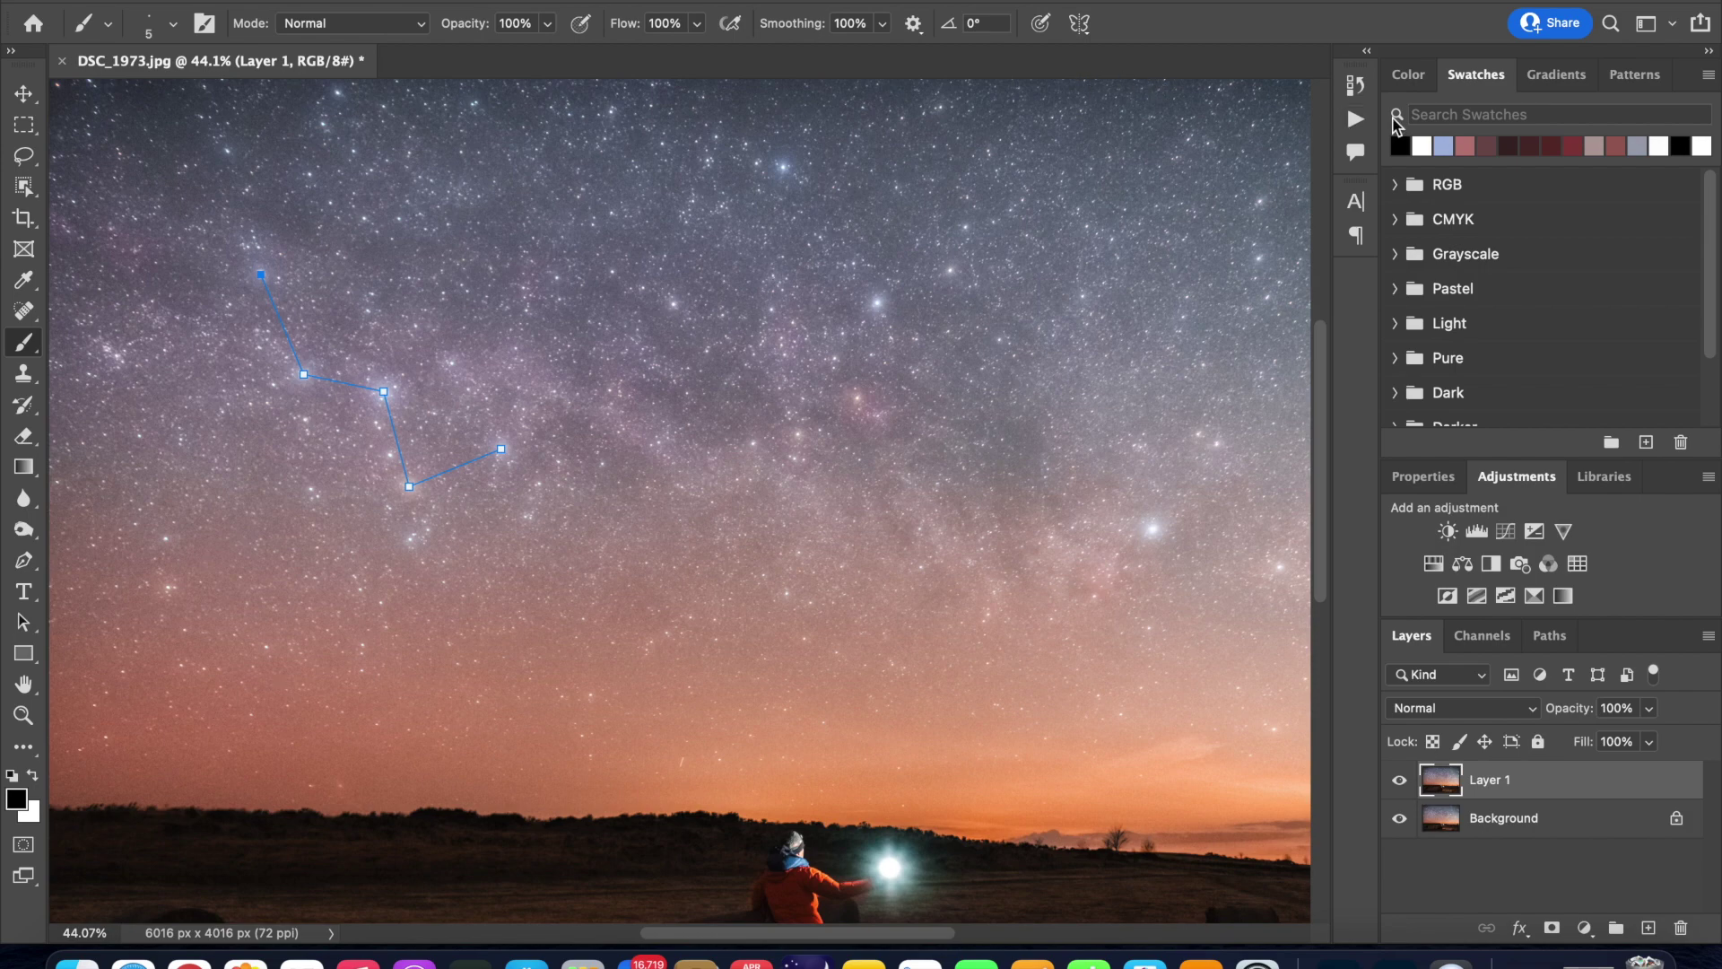
{"action": "left_click", "coordinate": [1446, 146]}
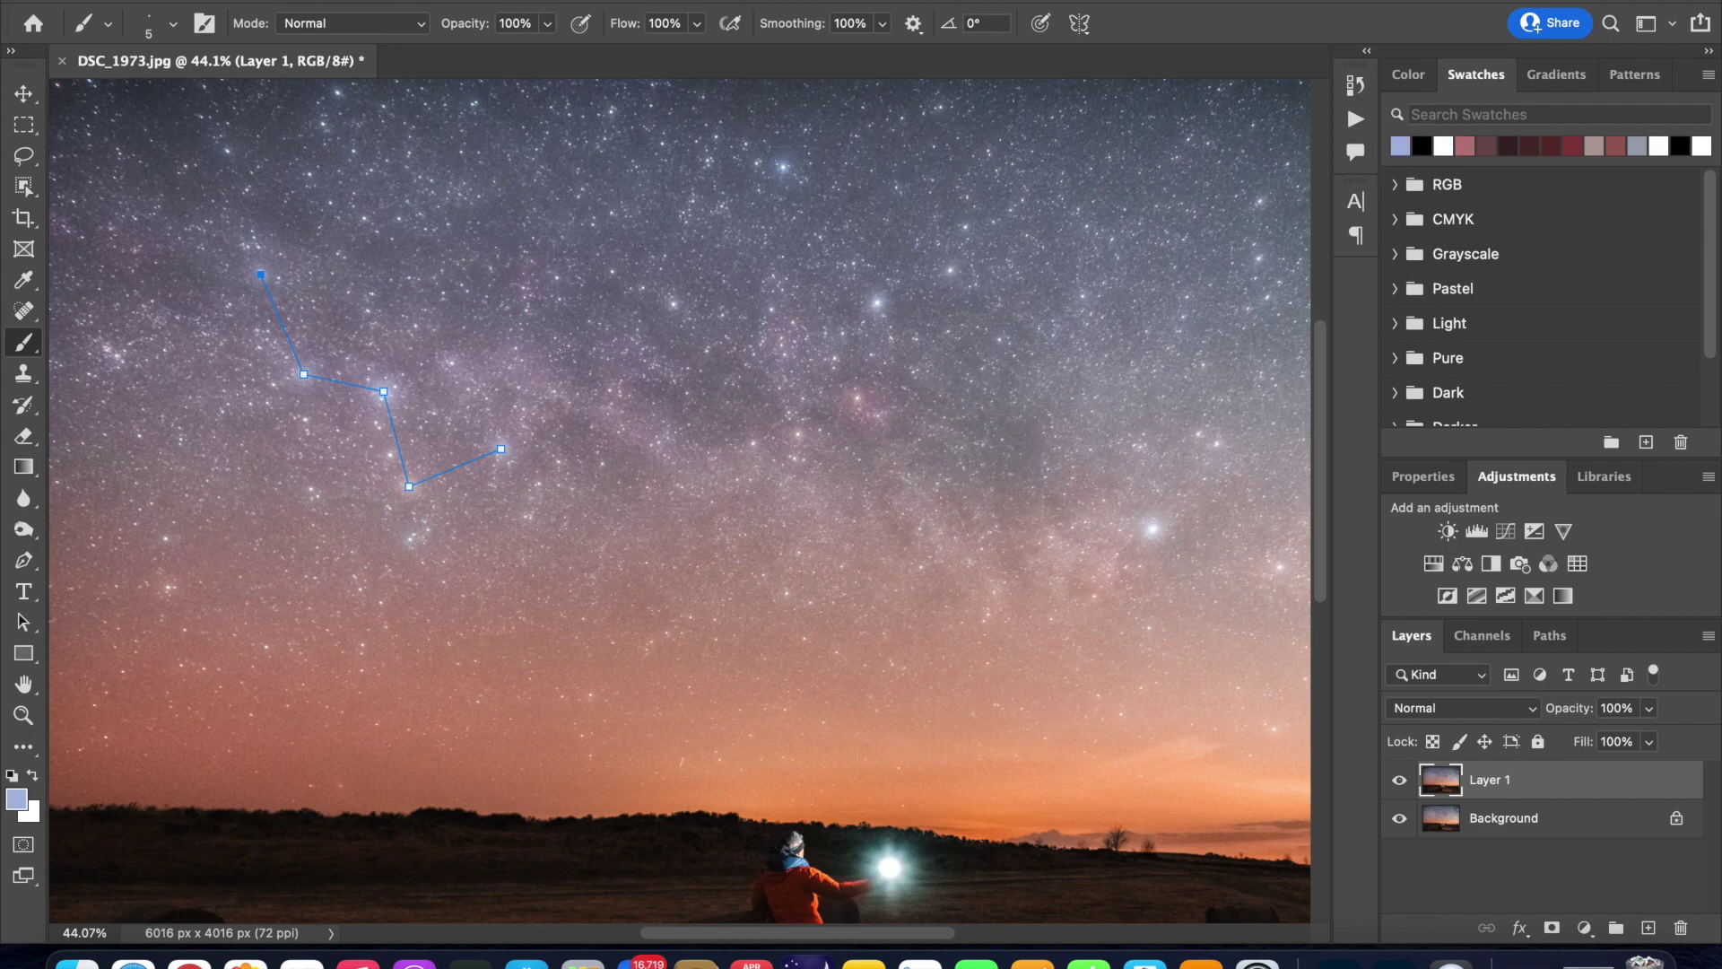
Stroke the Cassiopeia path with the light-blue brush using Stroke Path with Tool: Brush
{"action": "left_click", "coordinate": [24, 562]}
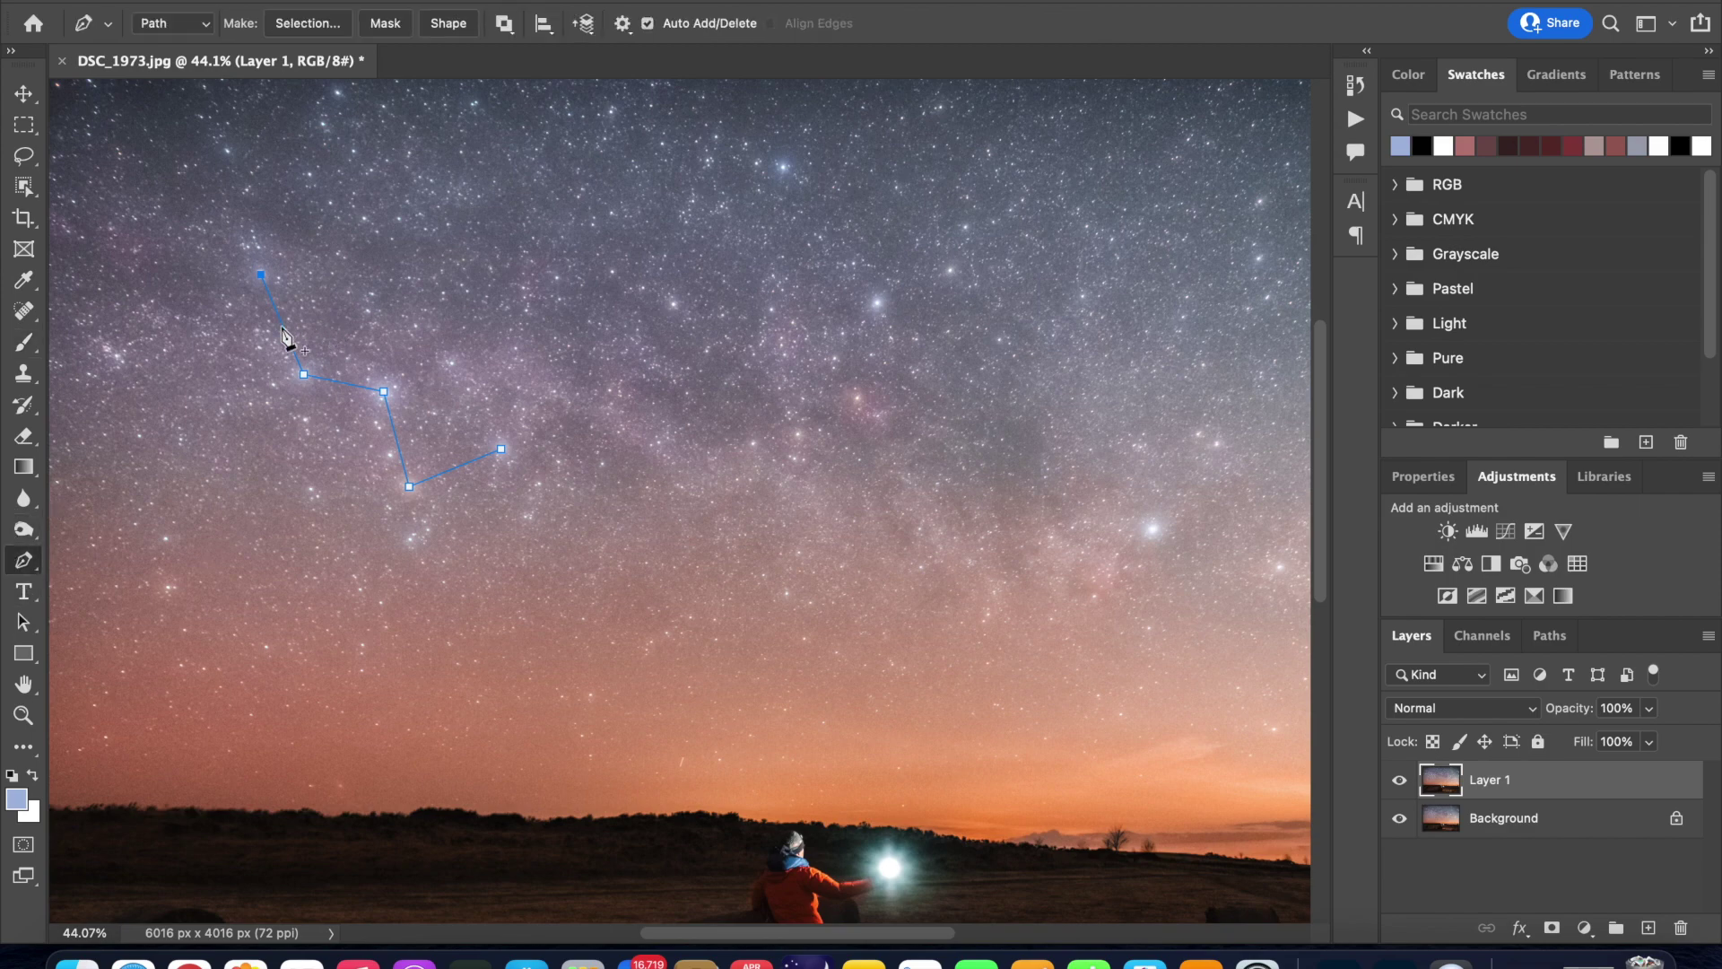
{"action": "right_click", "coordinate": [285, 337]}
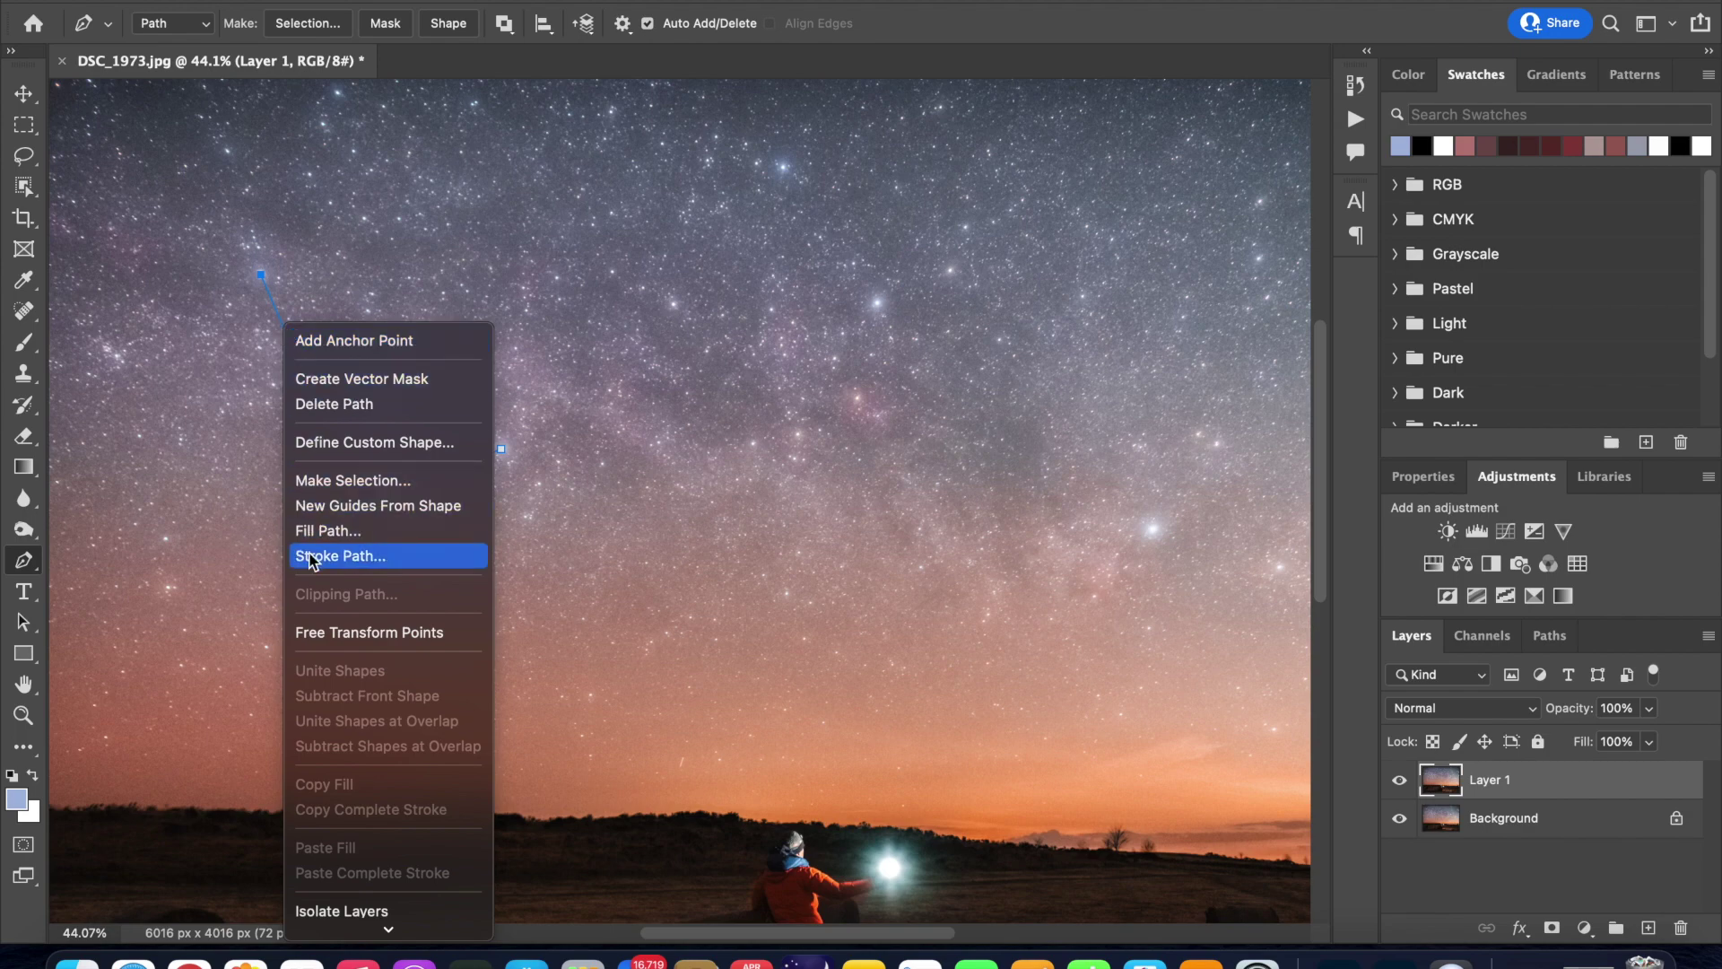
{"action": "left_click", "coordinate": [312, 558]}
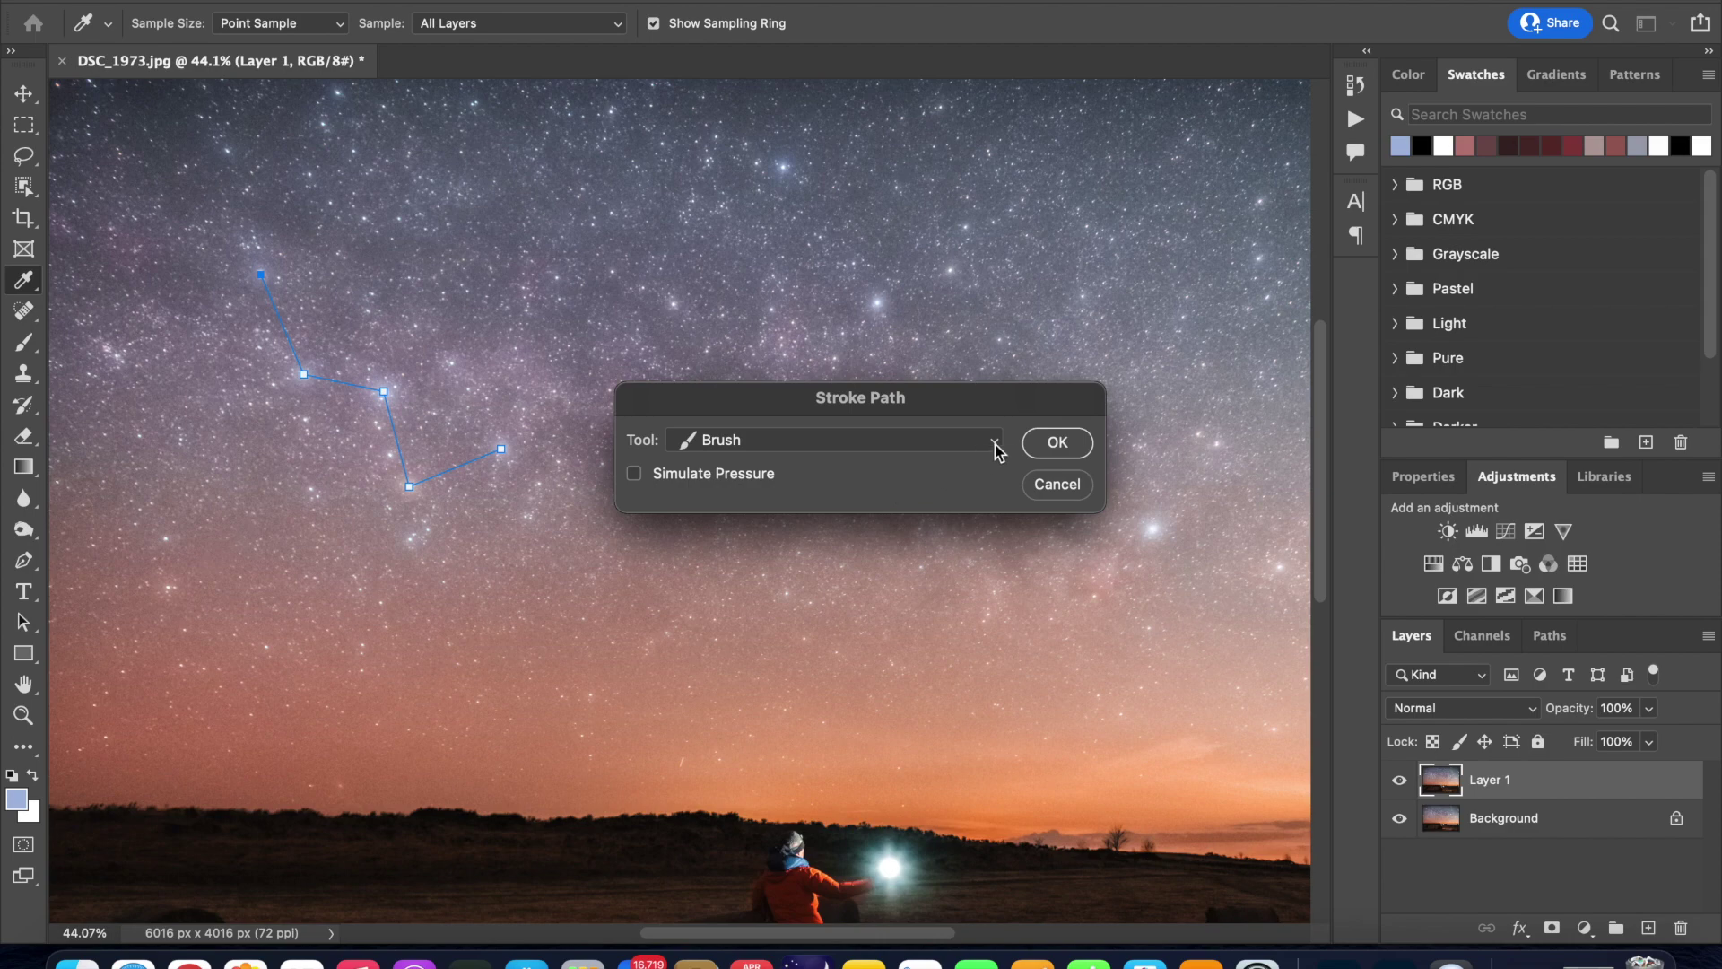
{"action": "left_click", "coordinate": [996, 445]}
{"action": "left_click", "coordinate": [1058, 443]}
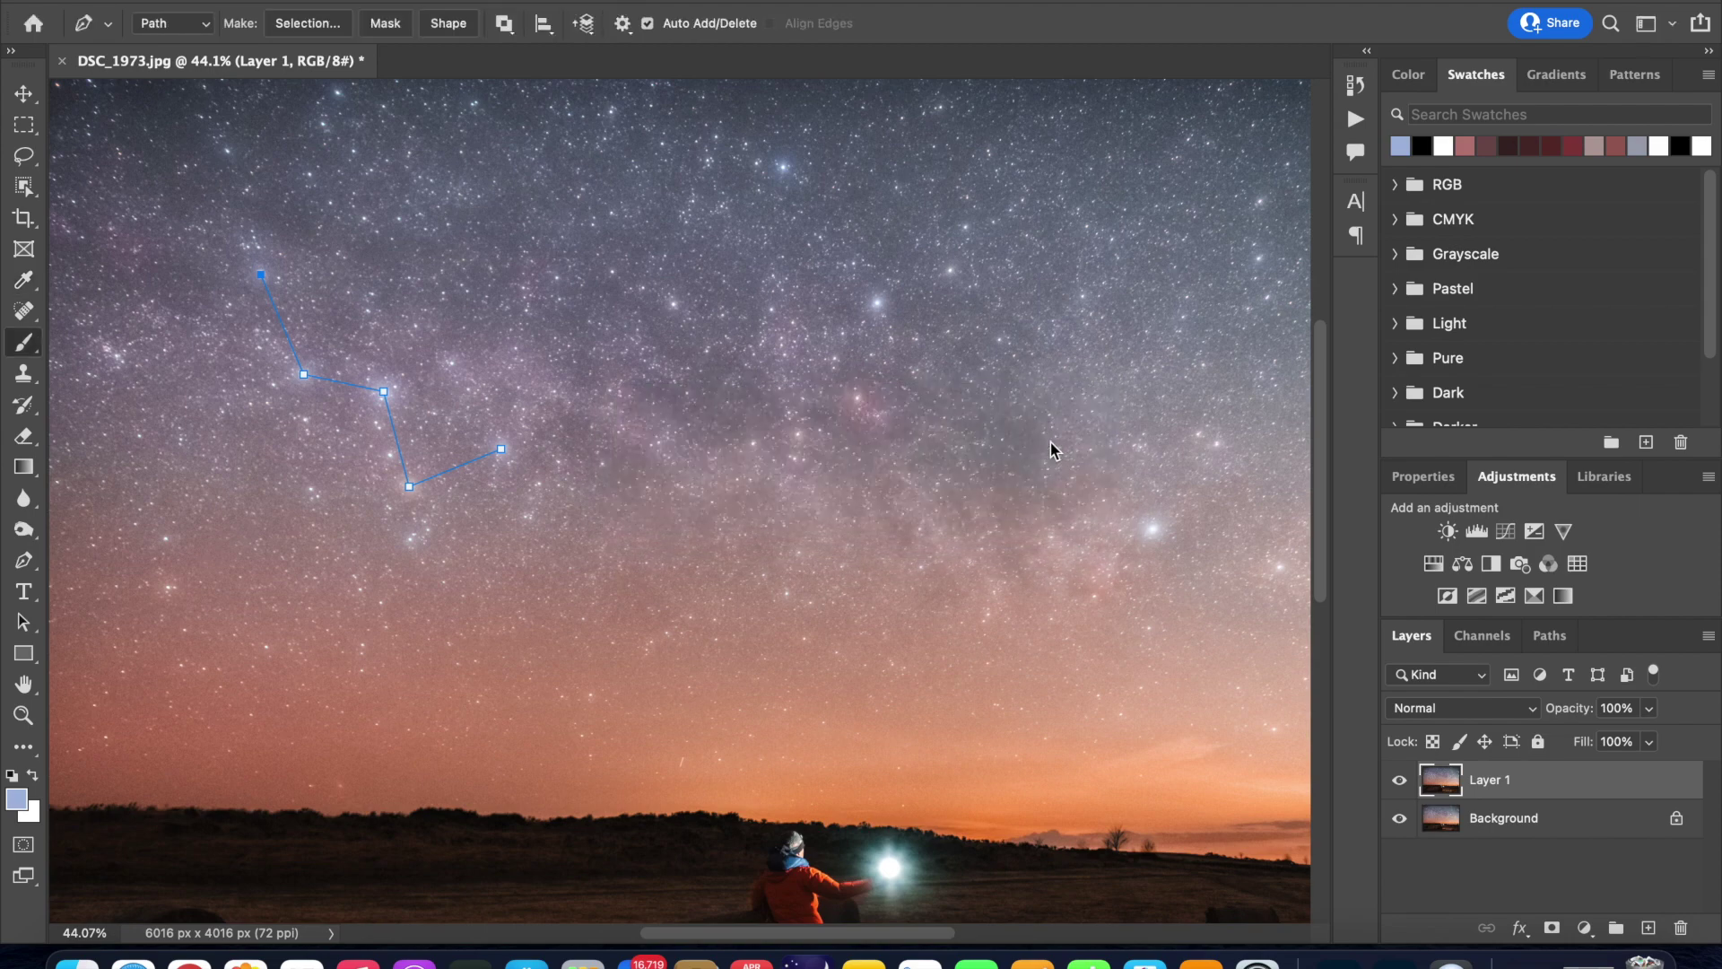
With the Move tool active, hide the working path so only the blue Cassiopeia stroke shows
{"action": "left_click", "coordinate": [23, 92]}
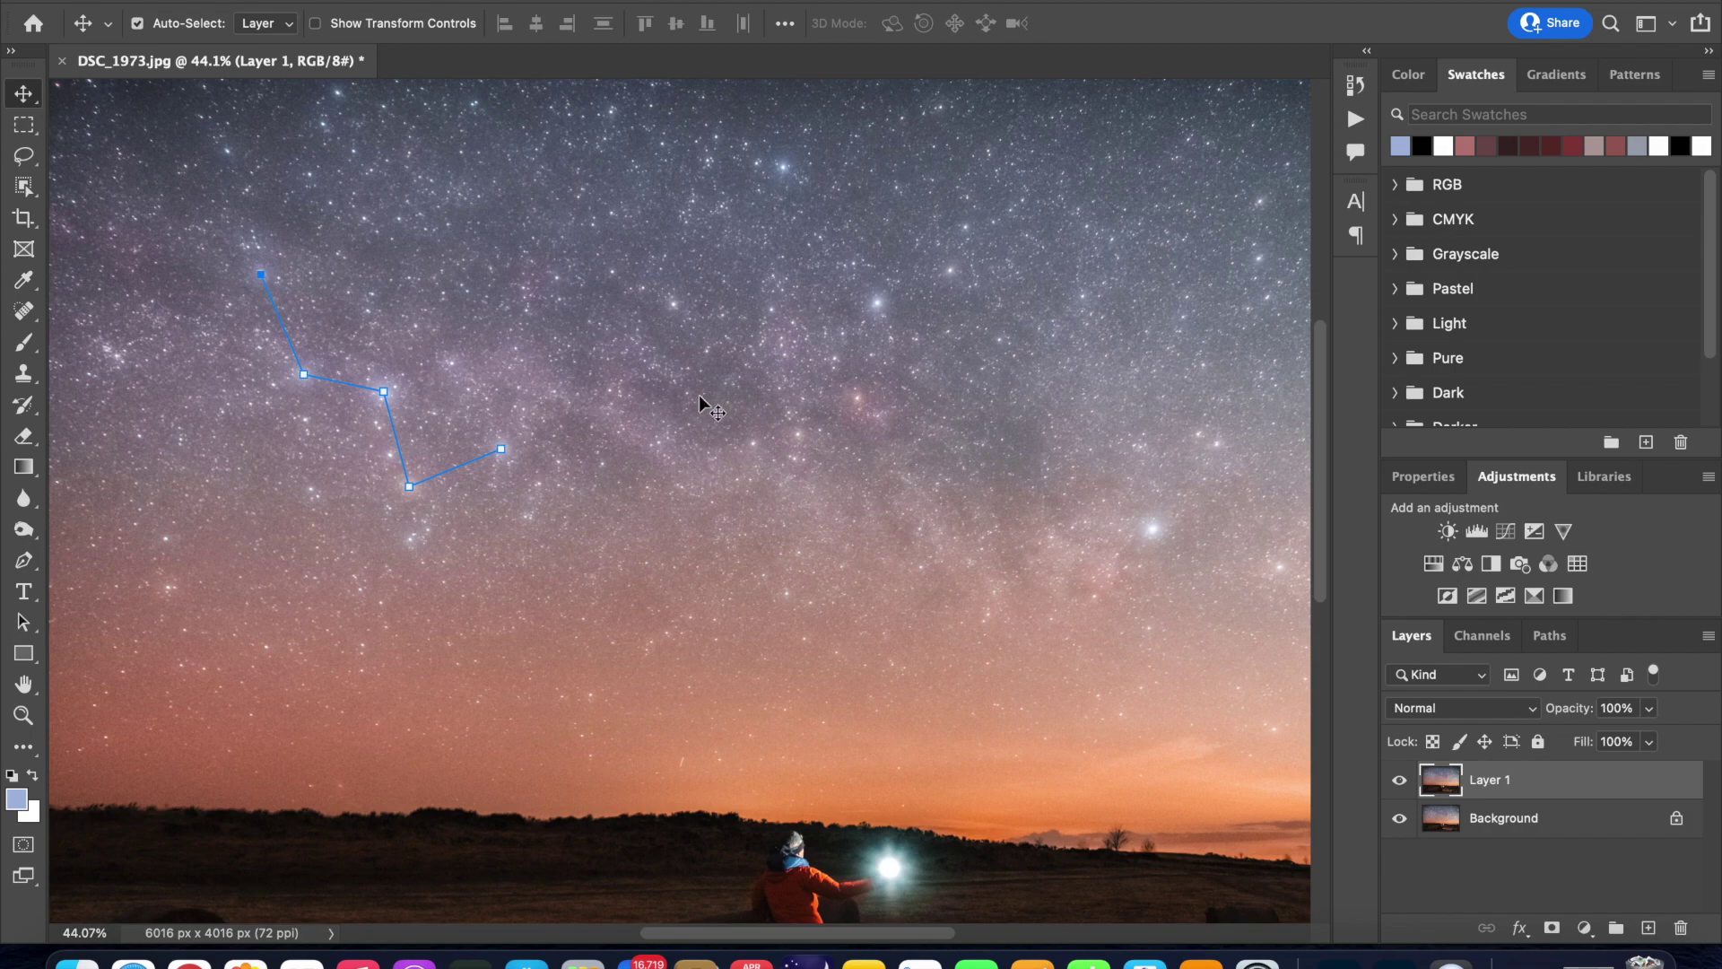
{"action": "key", "text": "super+shift+h"}
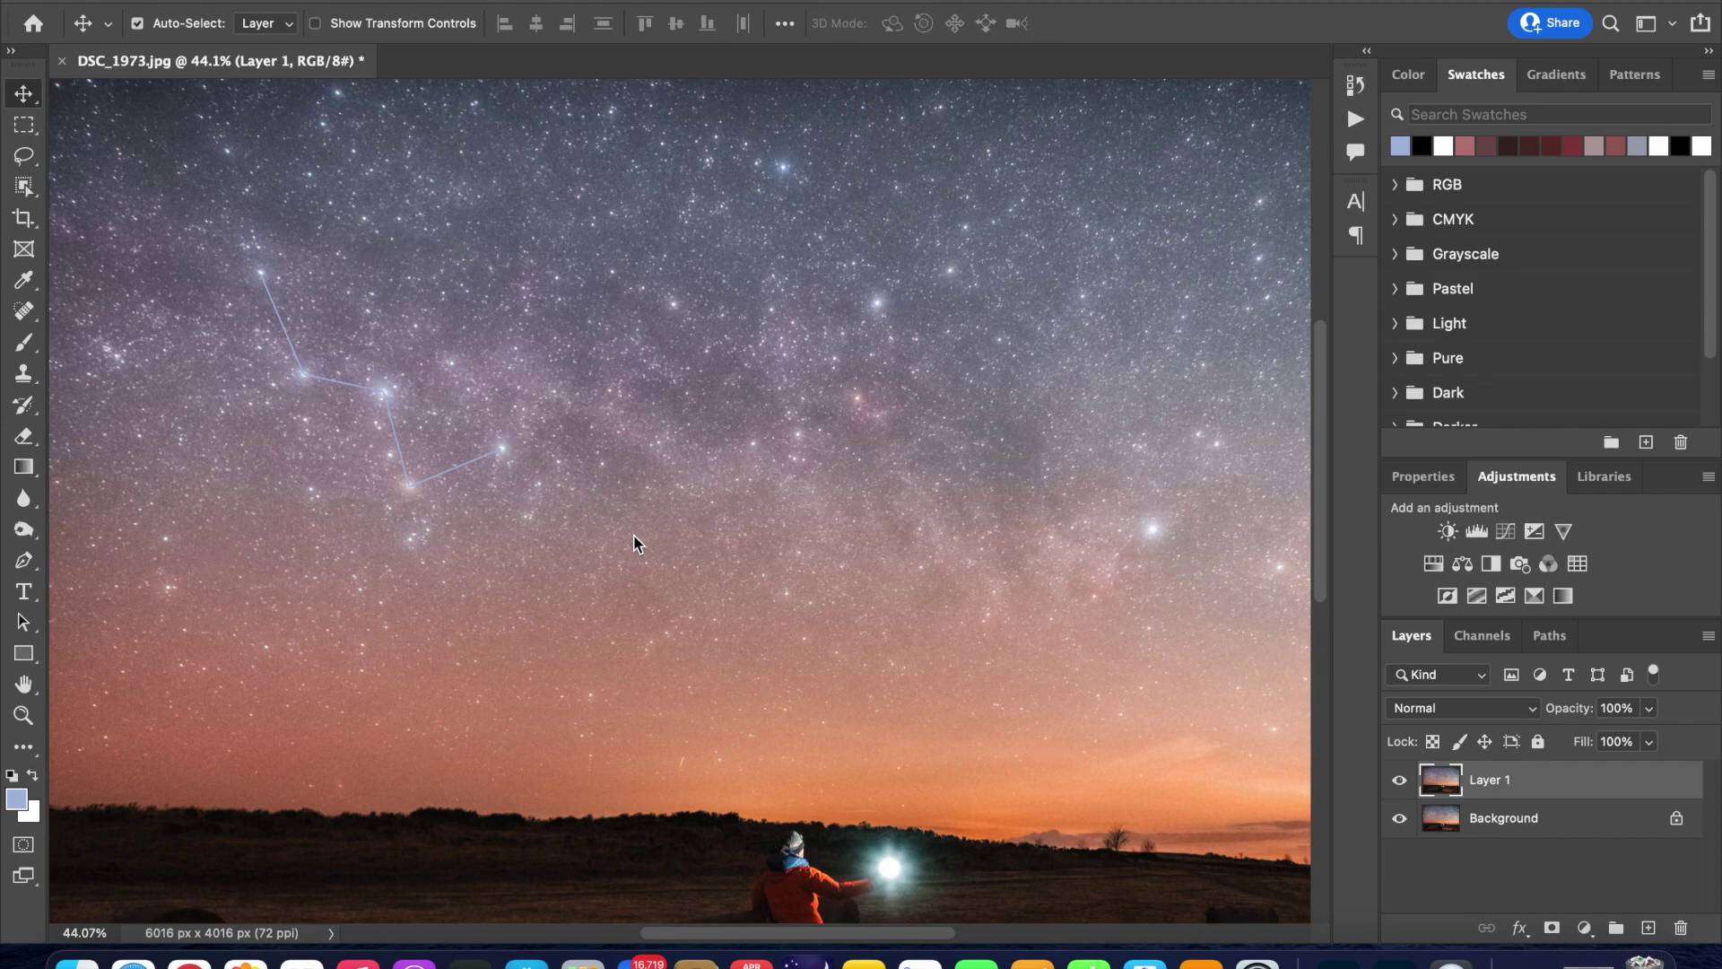
End the old path and trace a new five-anchor path down the Cygnus stars on the right
{"action": "scroll", "coordinate": [633, 543], "scroll_direction": "right", "scroll_amount": 5}
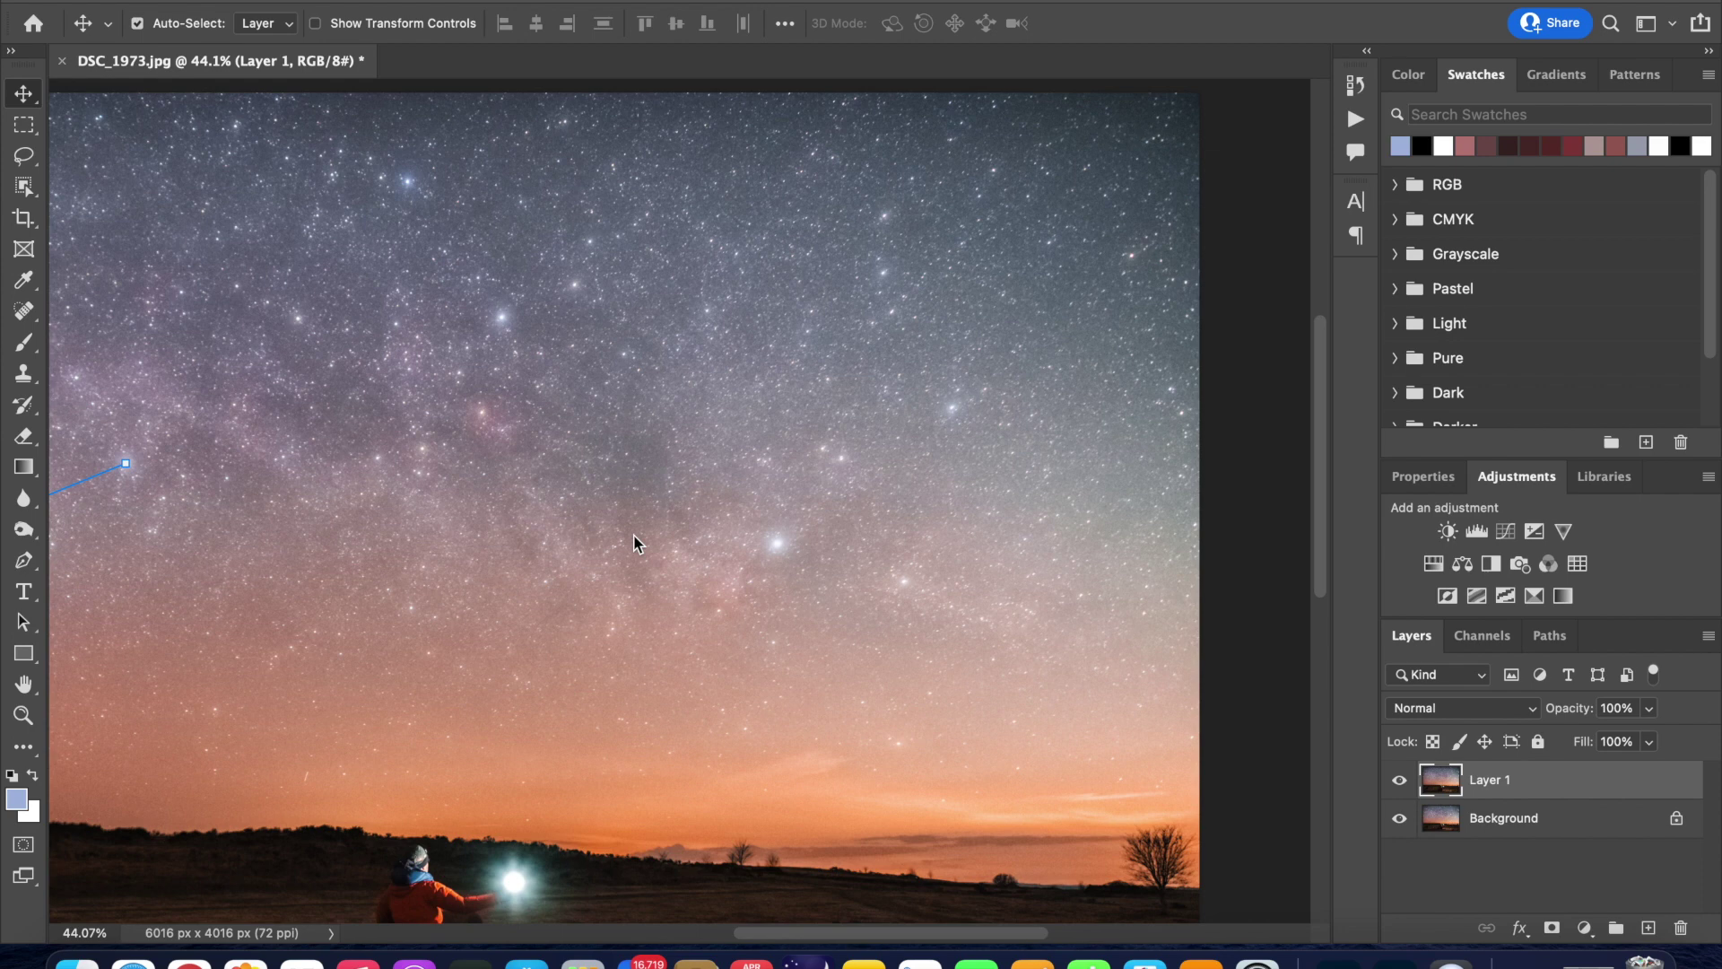
{"action": "left_click", "coordinate": [25, 562]}
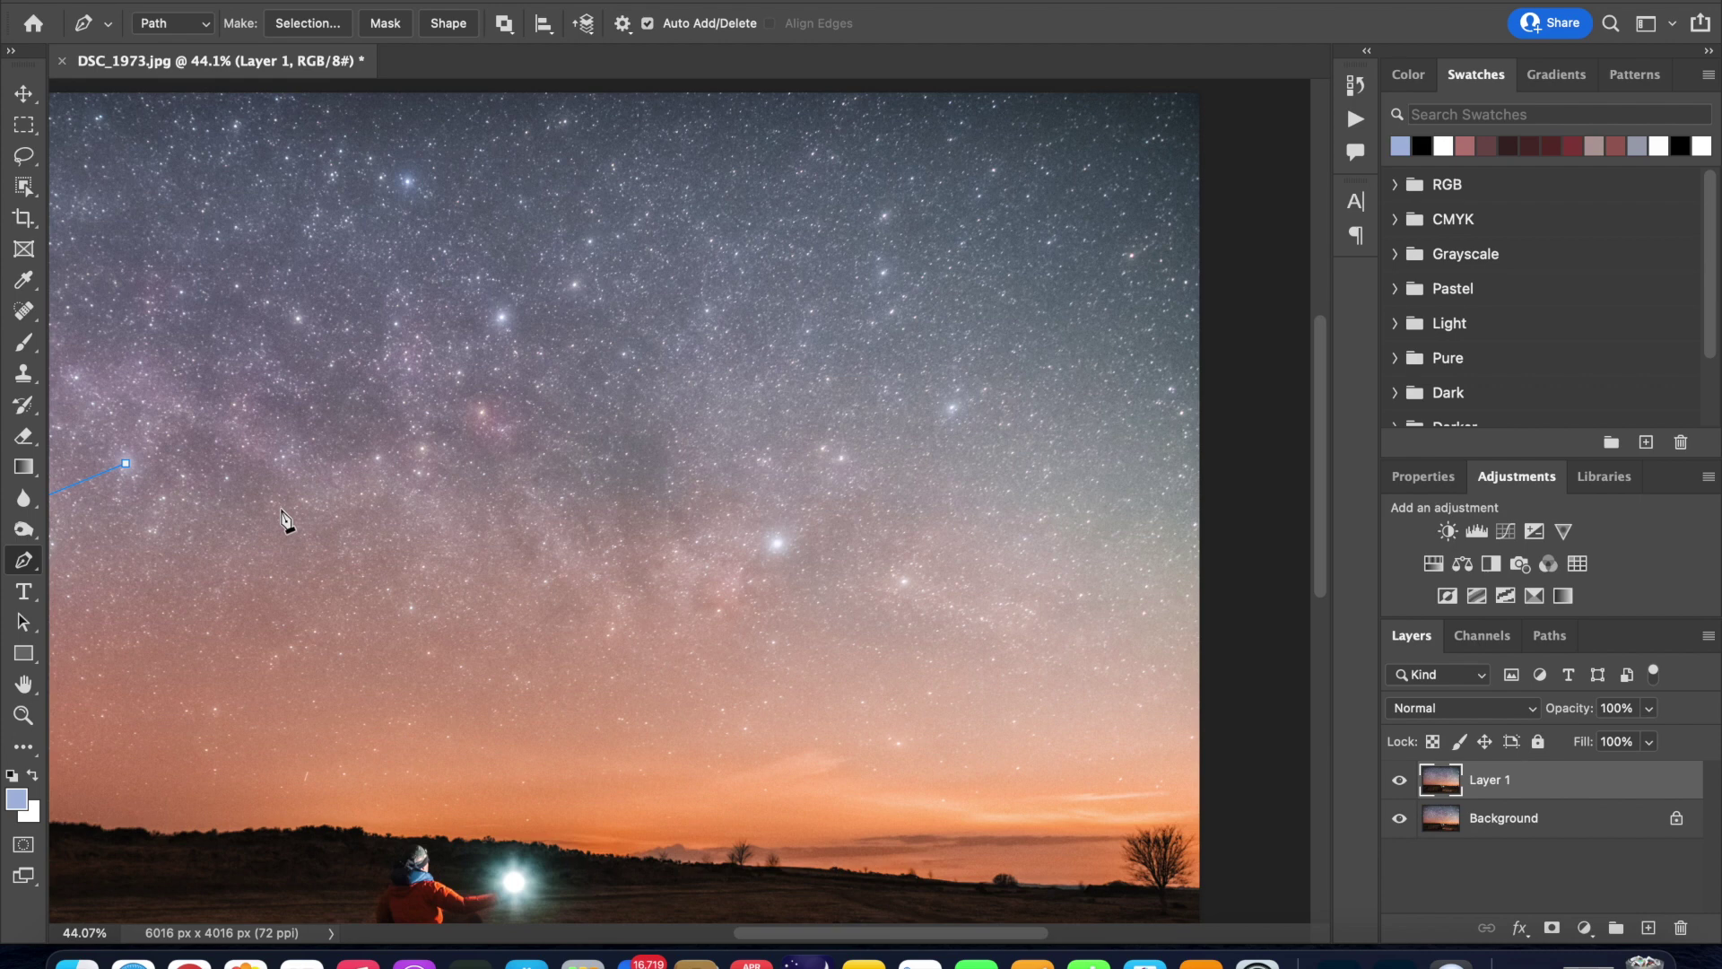
{"action": "key", "text": "Escape"}
{"action": "left_click", "coordinate": [885, 216]}
{"action": "left_click", "coordinate": [884, 272]}
{"action": "left_click", "coordinate": [954, 406]}
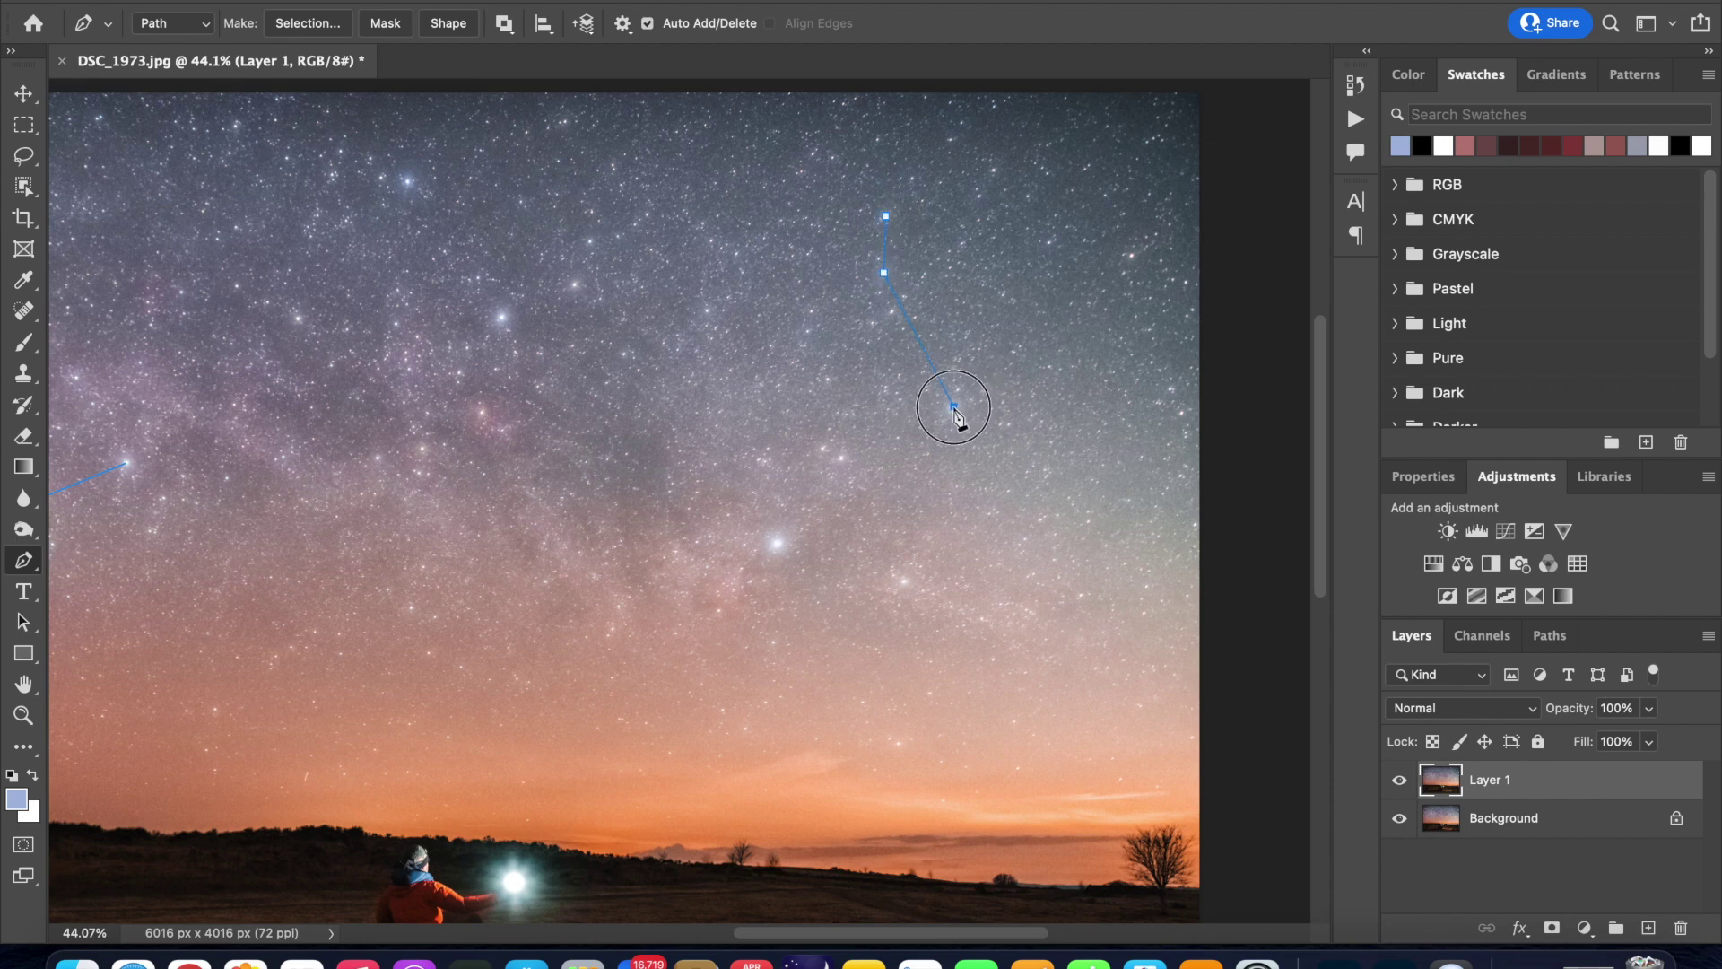
{"action": "left_click", "coordinate": [906, 580]}
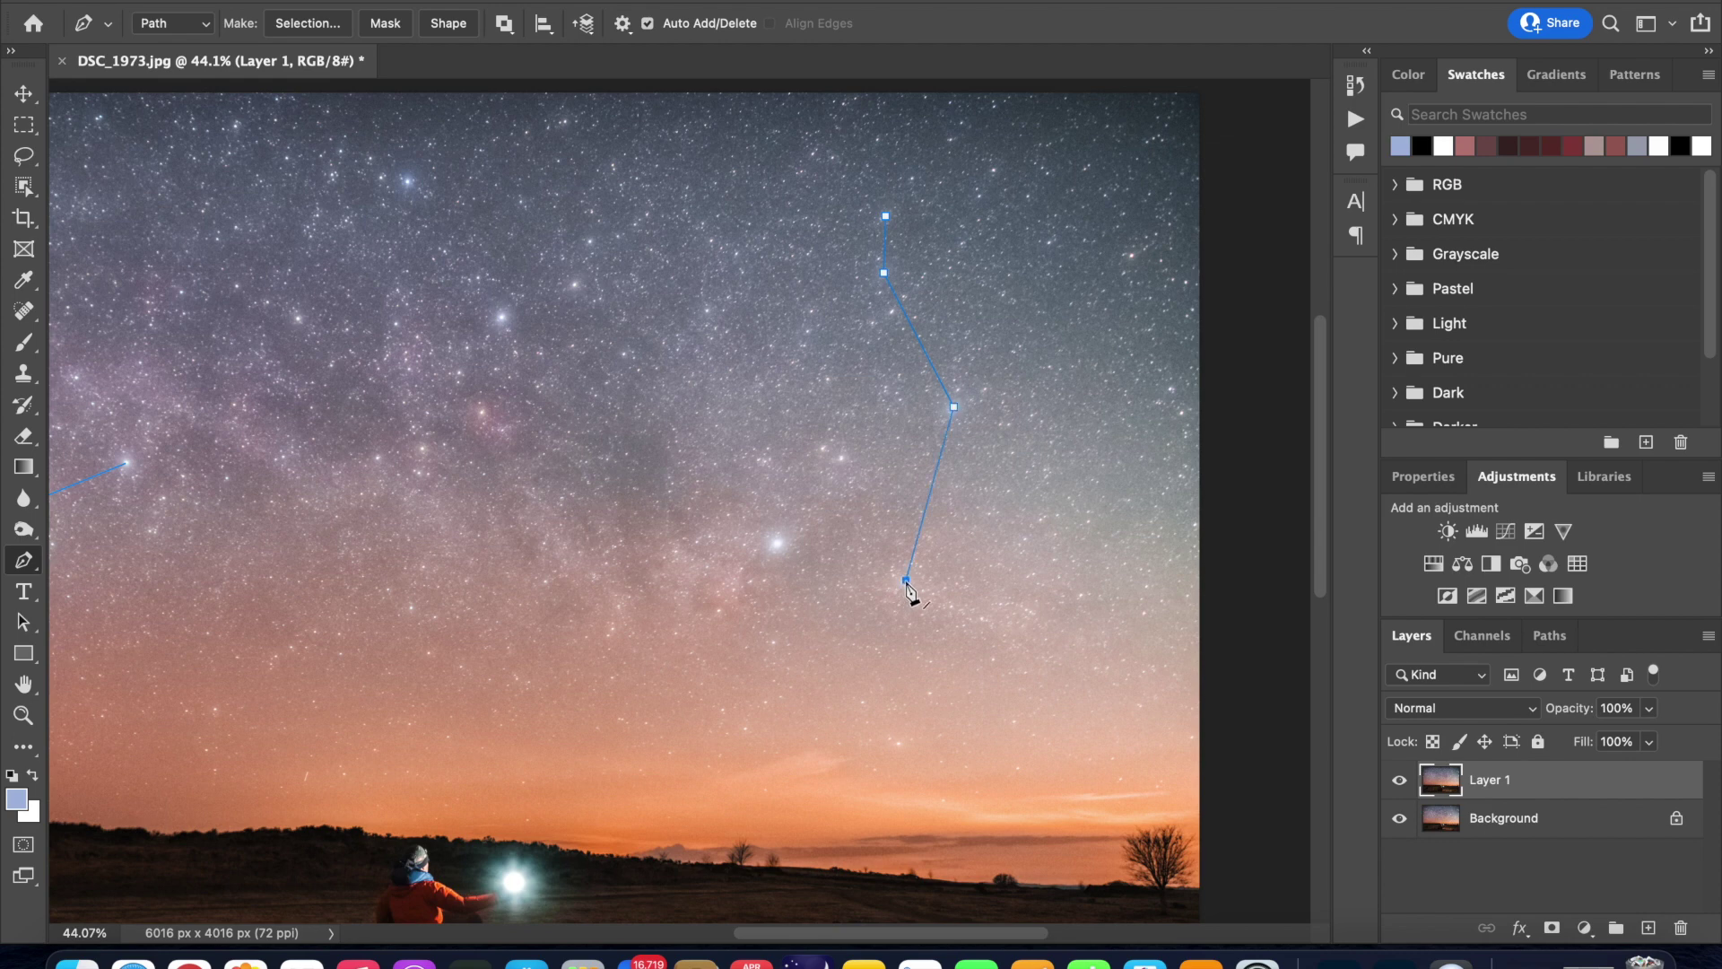
{"action": "left_click", "coordinate": [900, 745]}
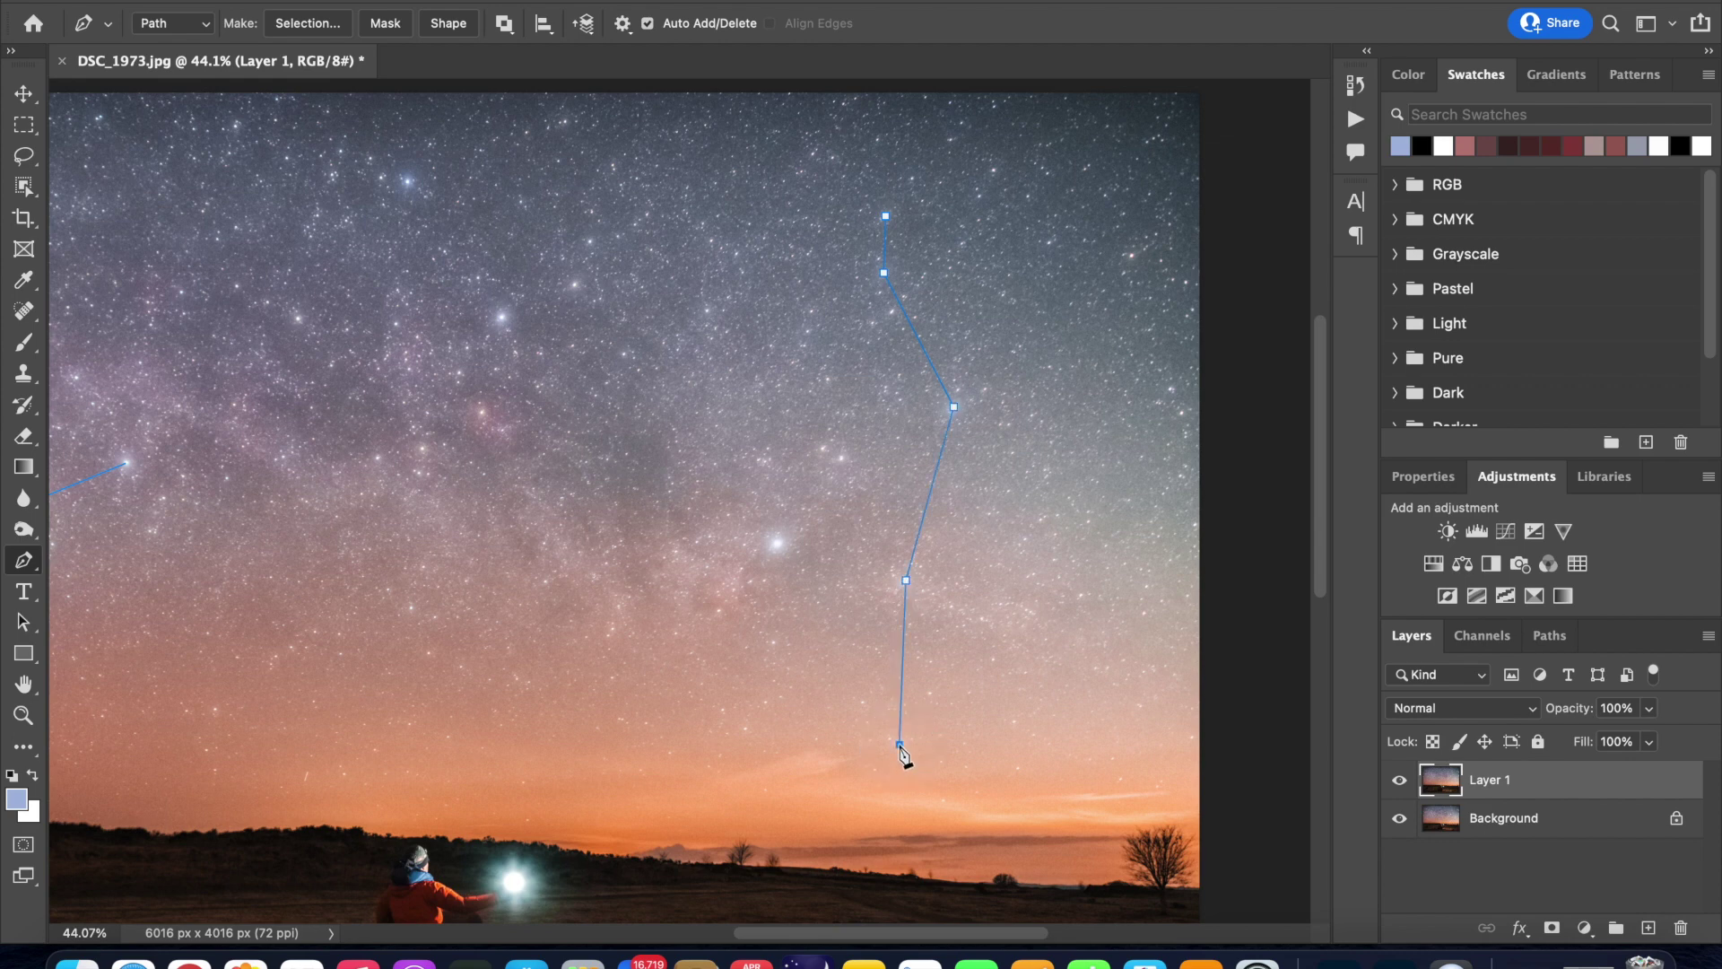
{"action": "right_click", "coordinate": [934, 370]}
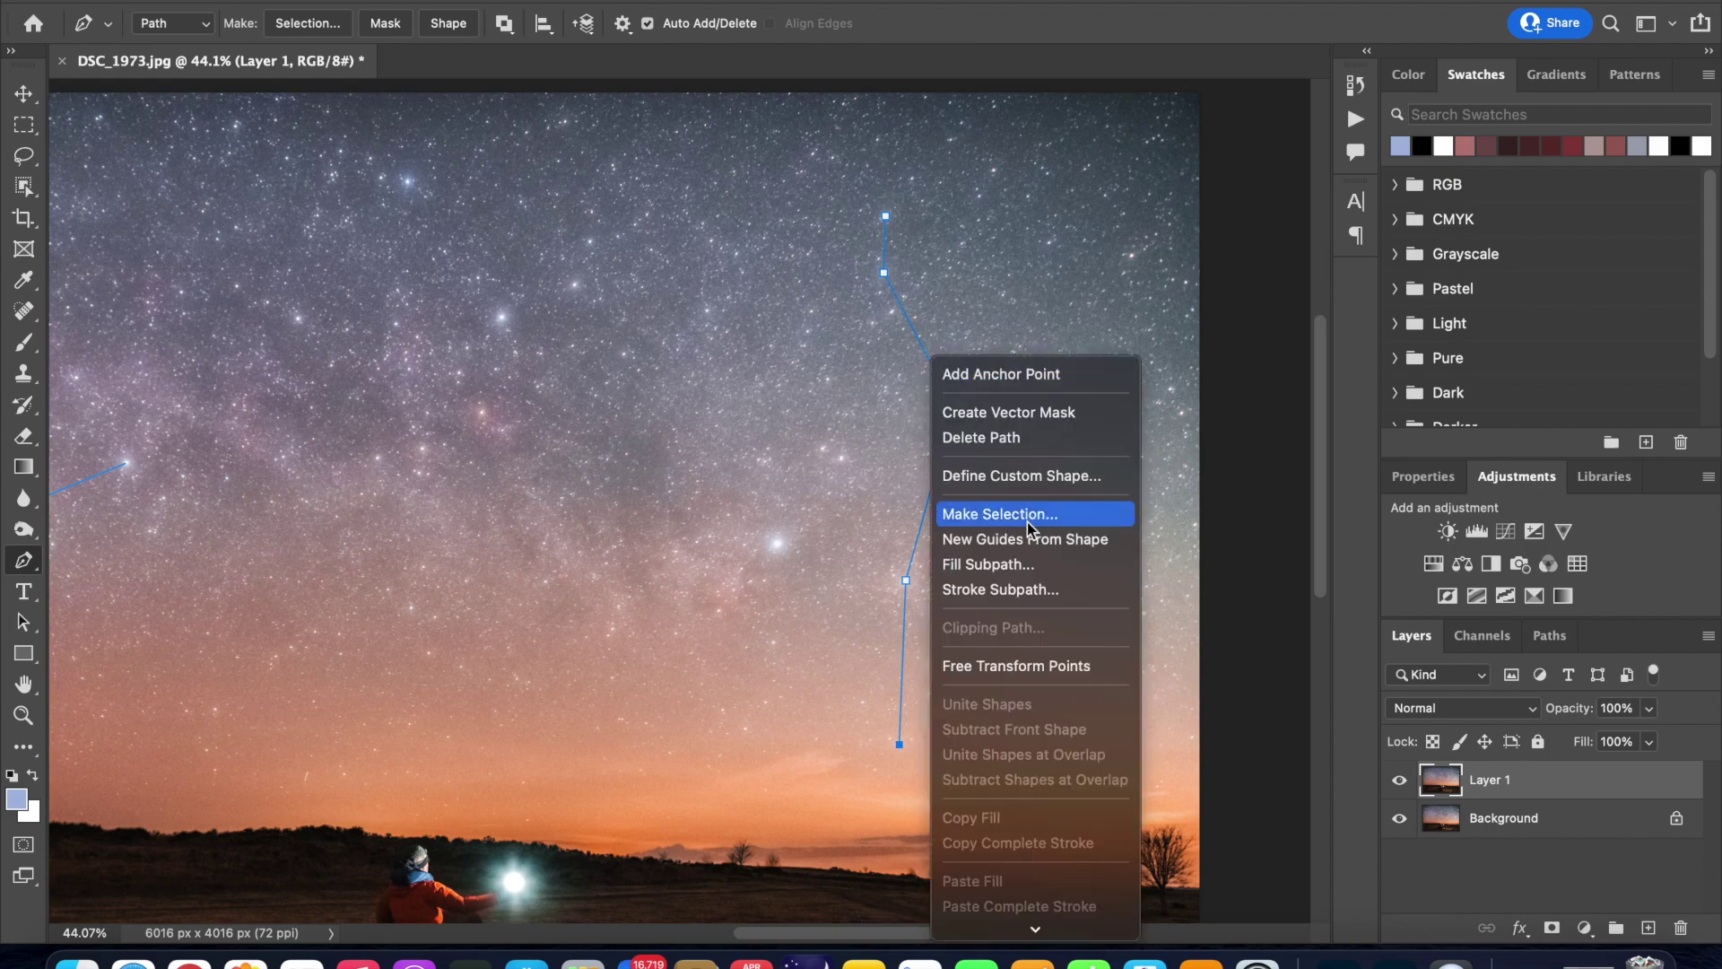
Stroke the Cygnus main-line subpath with the brush and deselect it
{"action": "left_click", "coordinate": [1009, 590]}
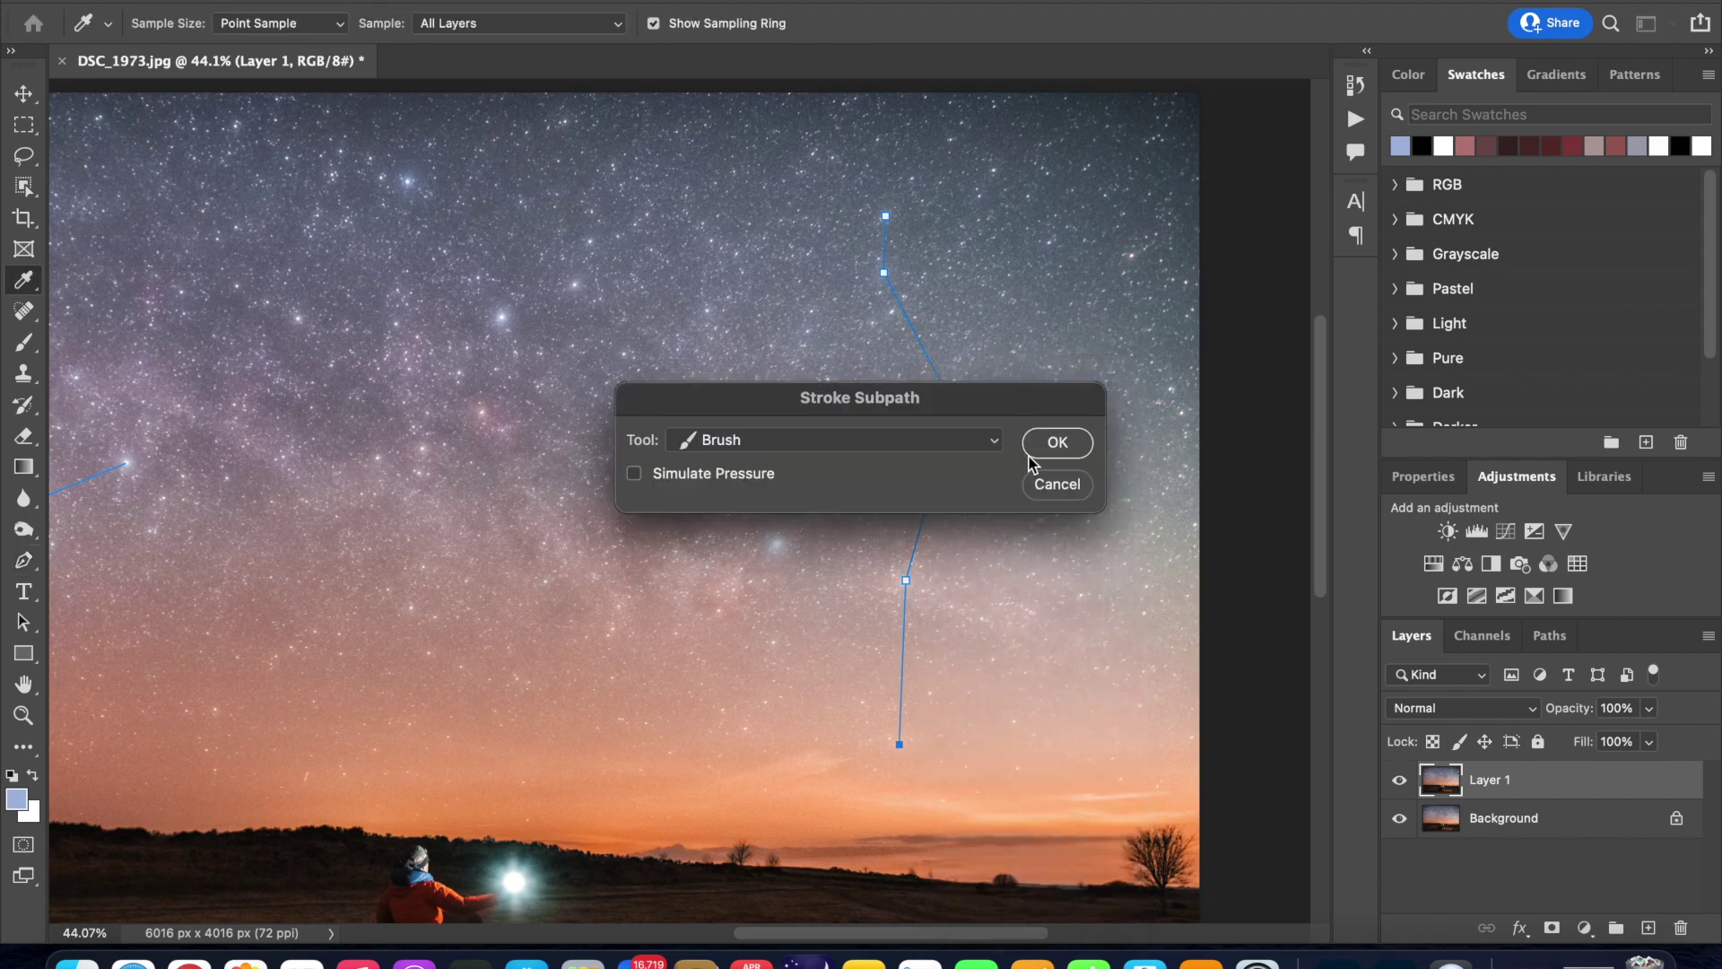
{"action": "left_click", "coordinate": [1058, 443]}
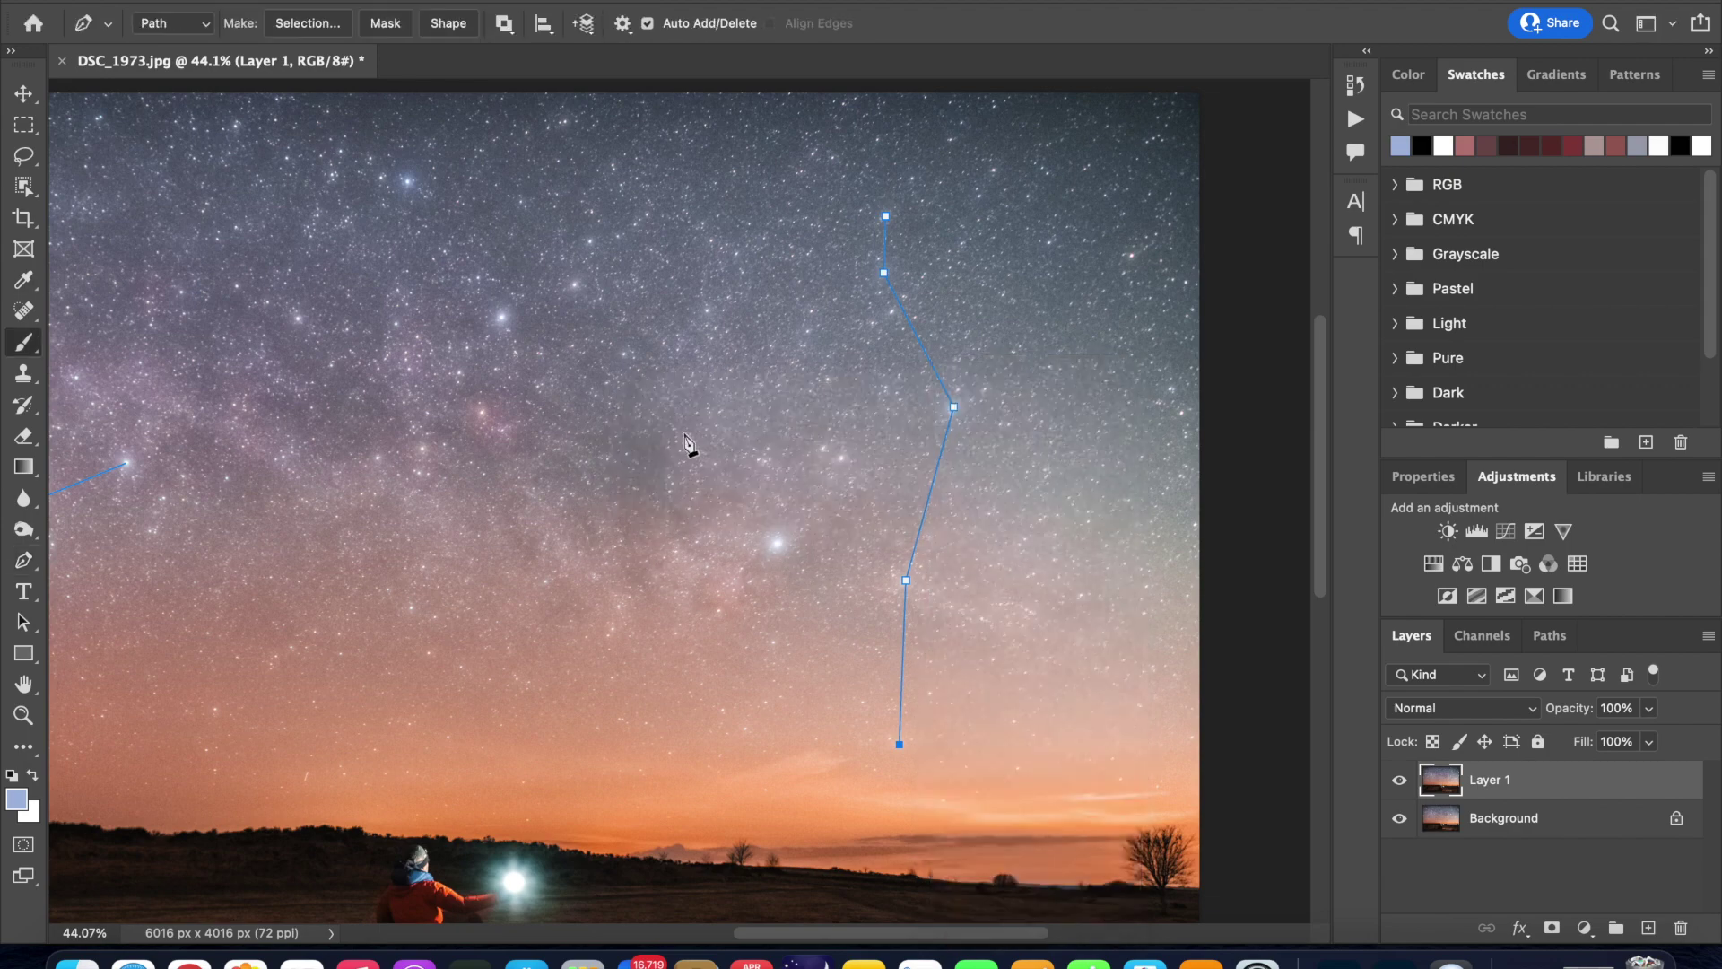
{"action": "key", "text": "Return"}
Draw a three-point crossbar from the bright star through the main line and stroke it
{"action": "left_click", "coordinate": [777, 544]}
{"action": "left_click", "coordinate": [905, 582]}
{"action": "left_click", "coordinate": [1083, 595]}
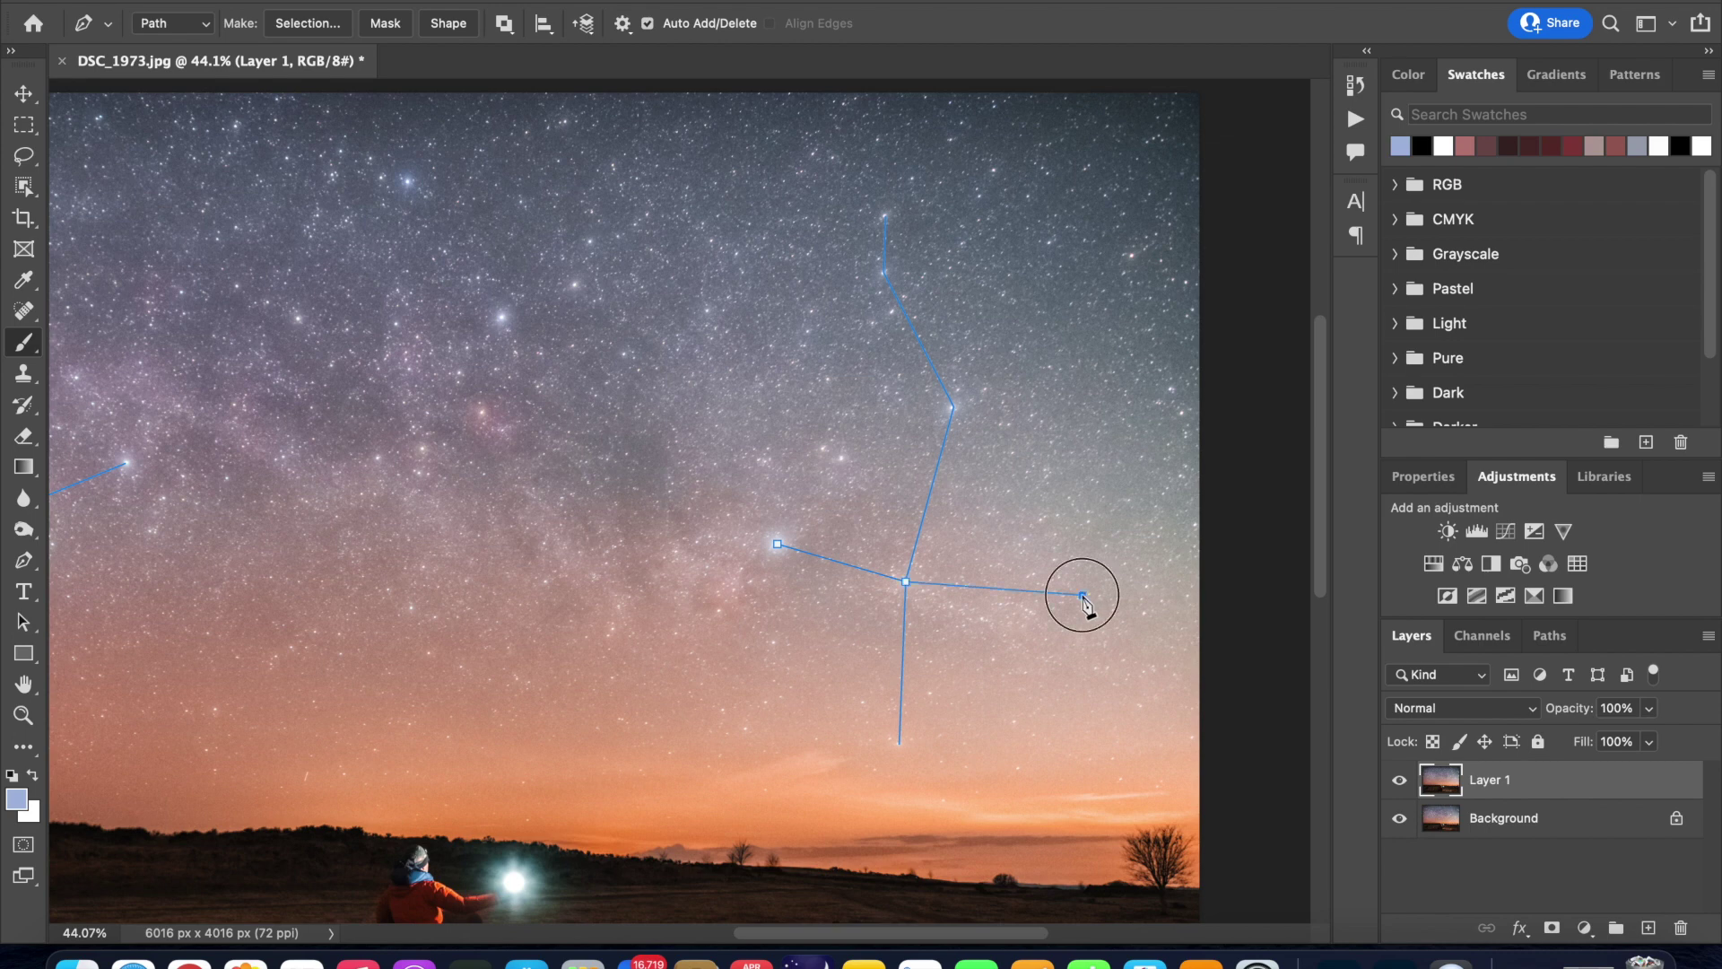
{"action": "right_click", "coordinate": [818, 566]}
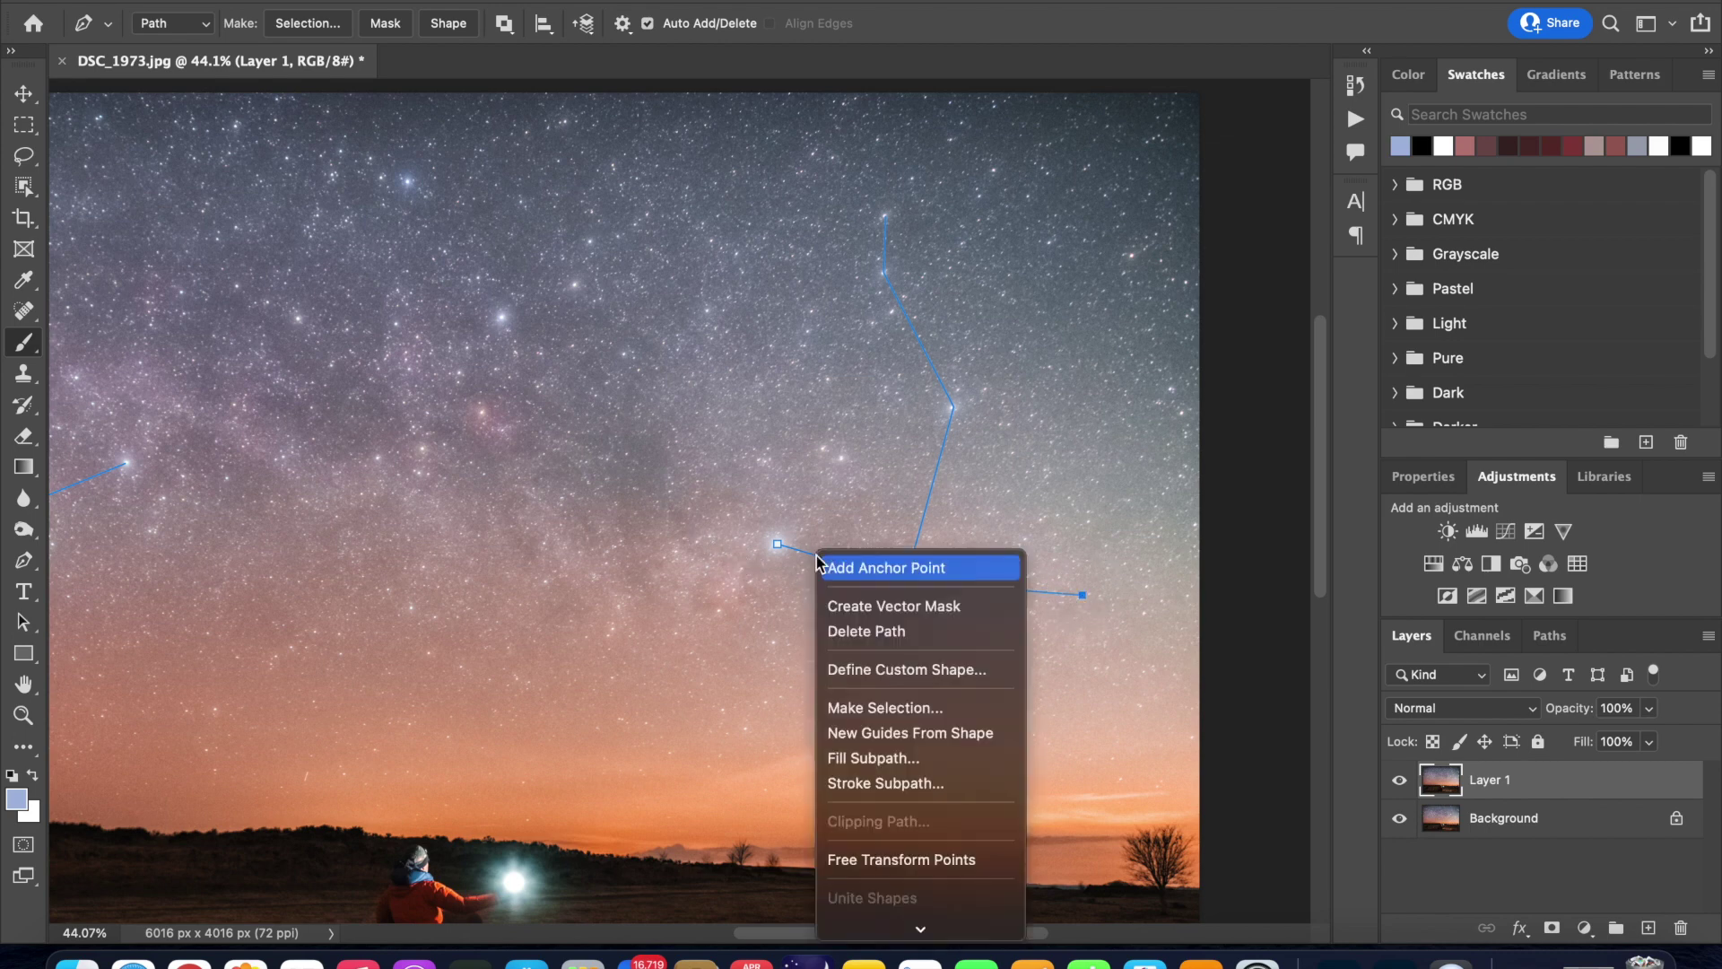
{"action": "left_click", "coordinate": [888, 783]}
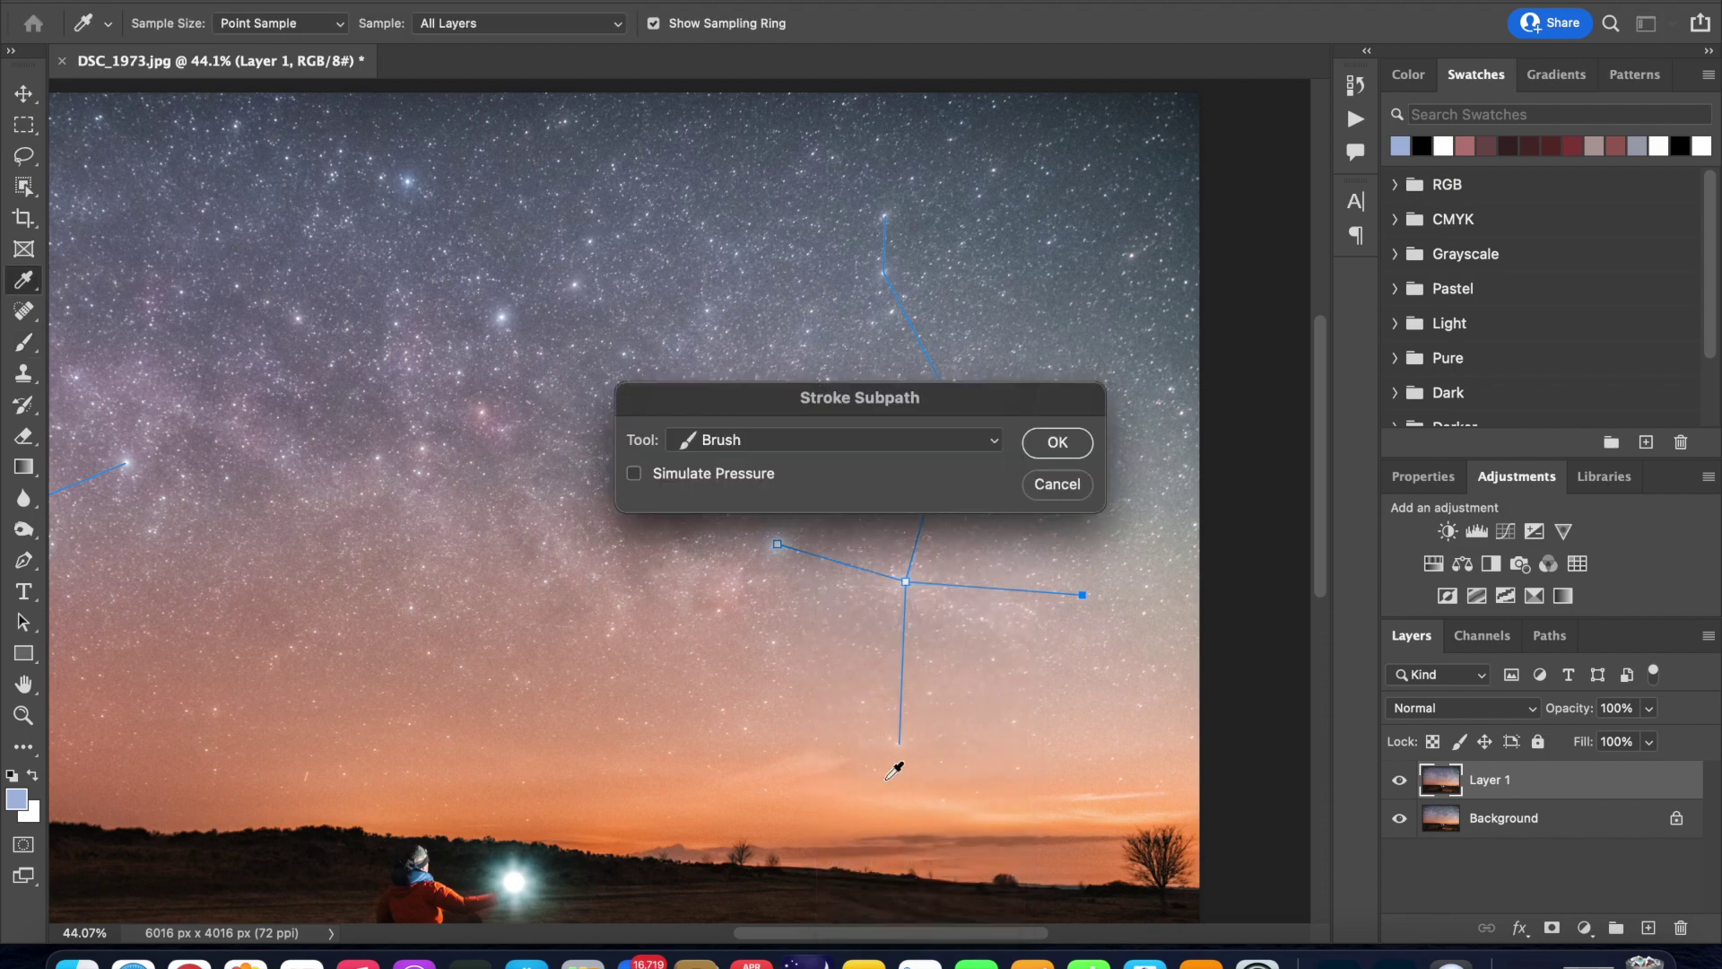
{"action": "left_click", "coordinate": [1059, 443]}
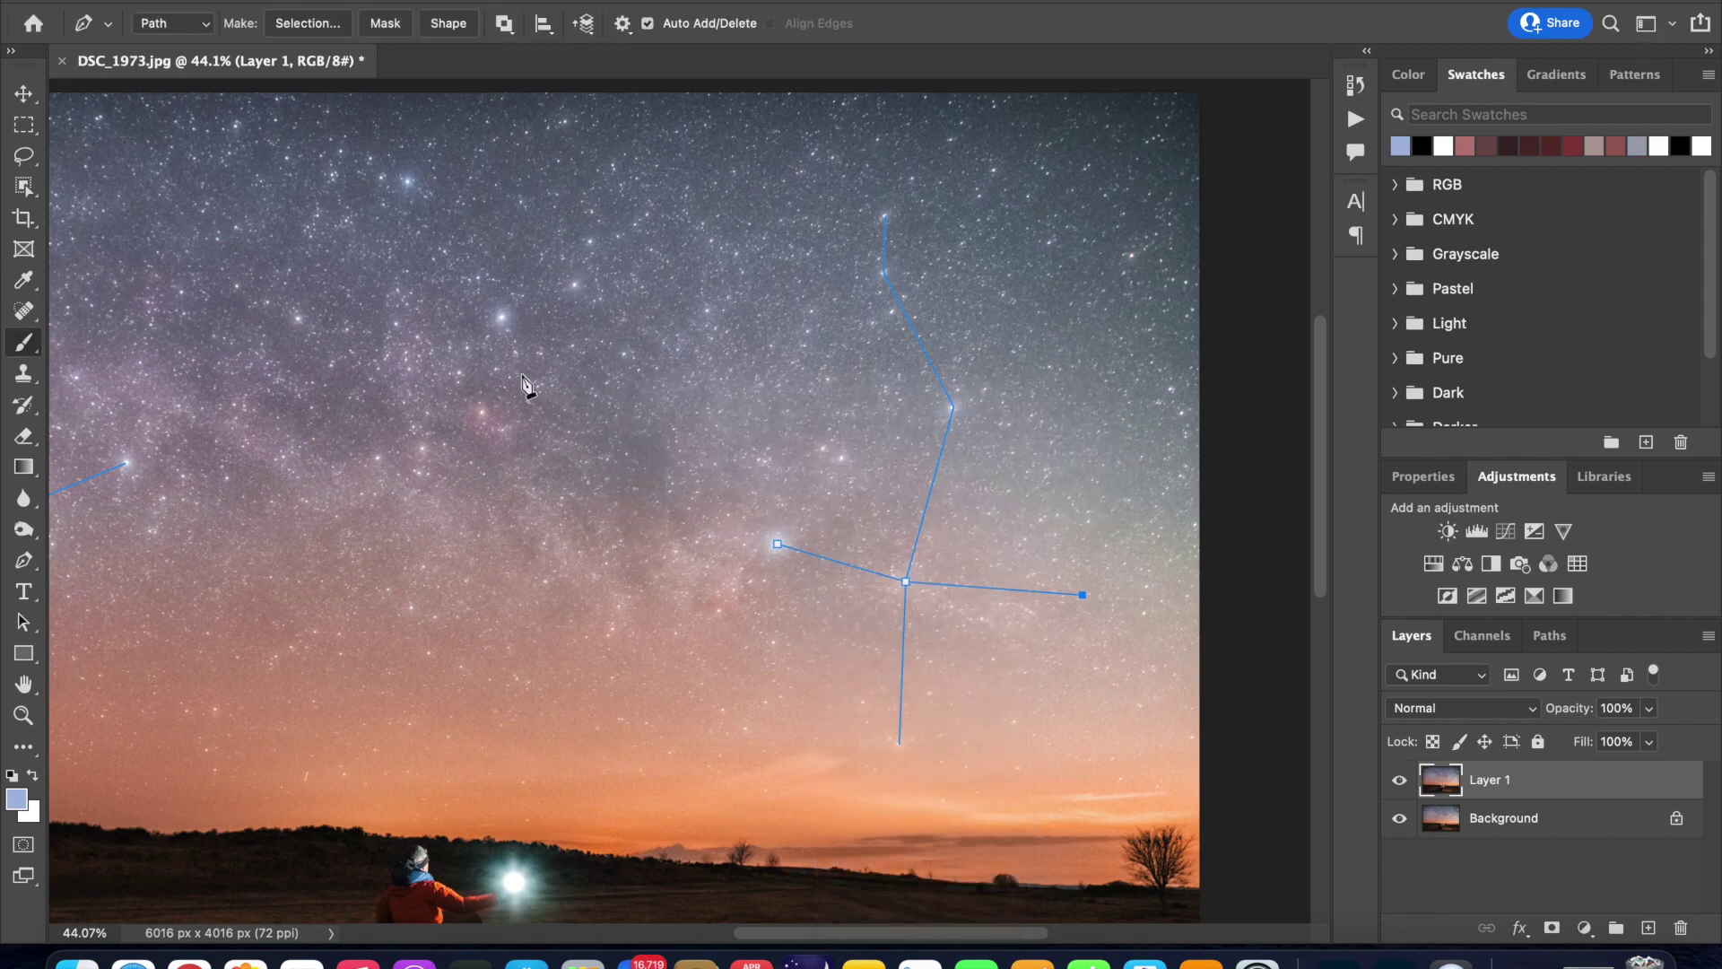
{"action": "left_click", "coordinate": [23, 93]}
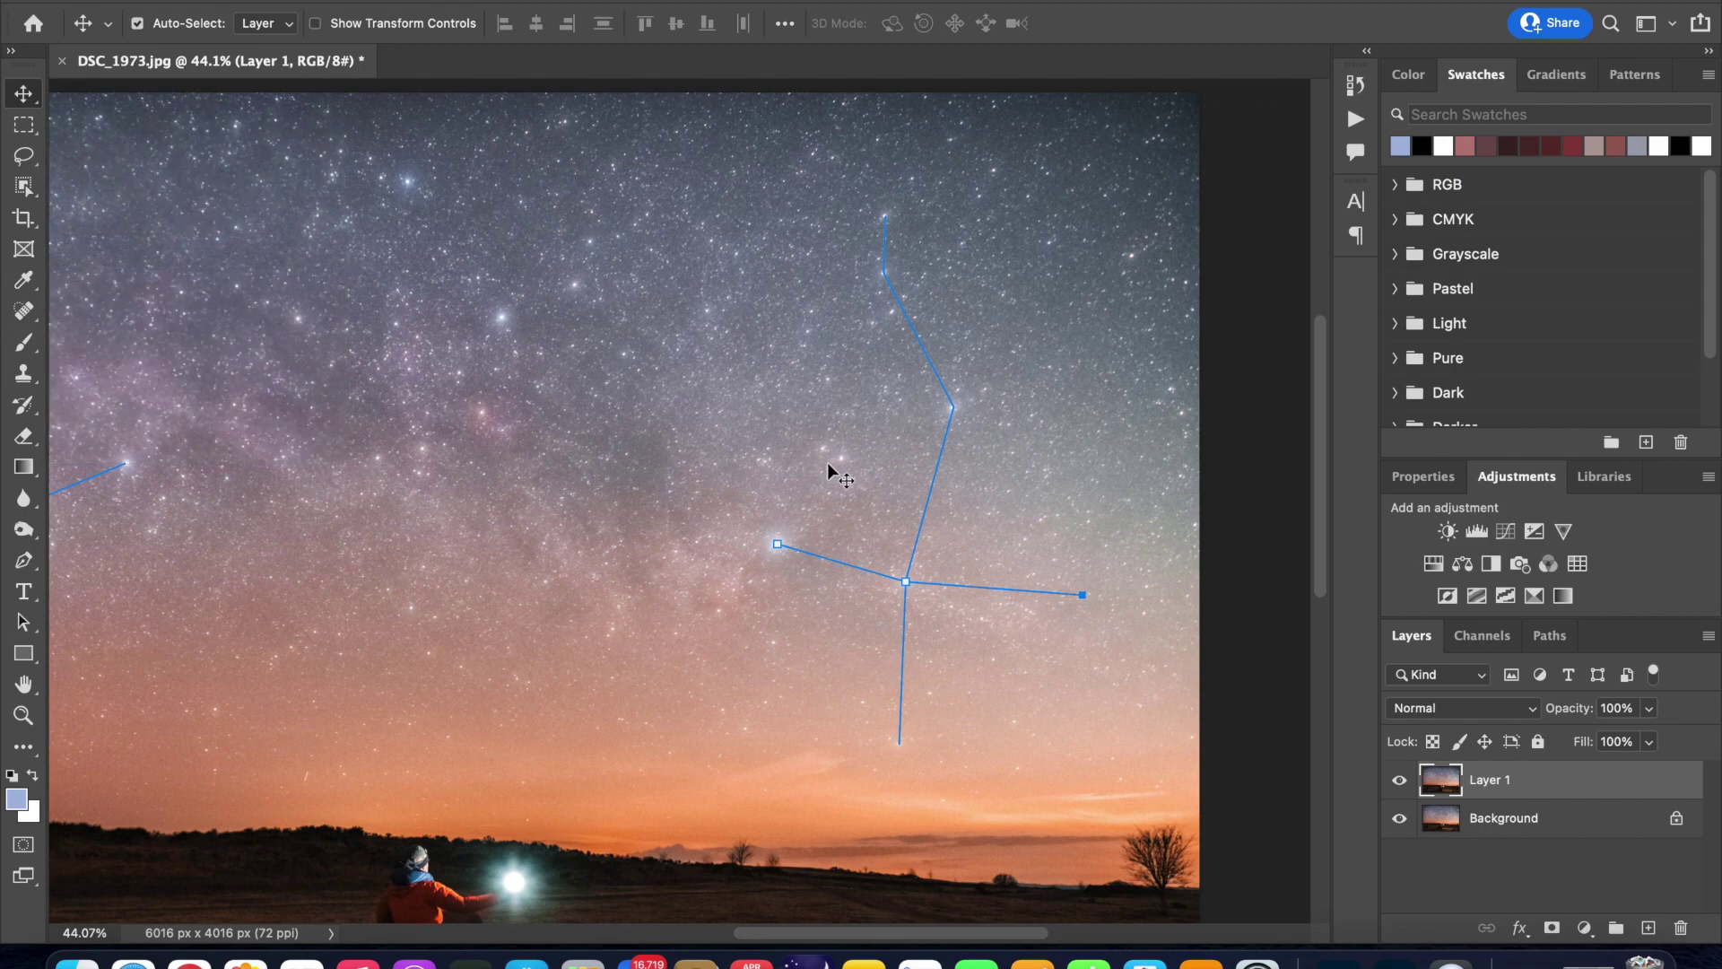
Hide all path outlines and fit the whole photo on screen to show both blue constellations
{"action": "key", "text": "super+shift+h"}
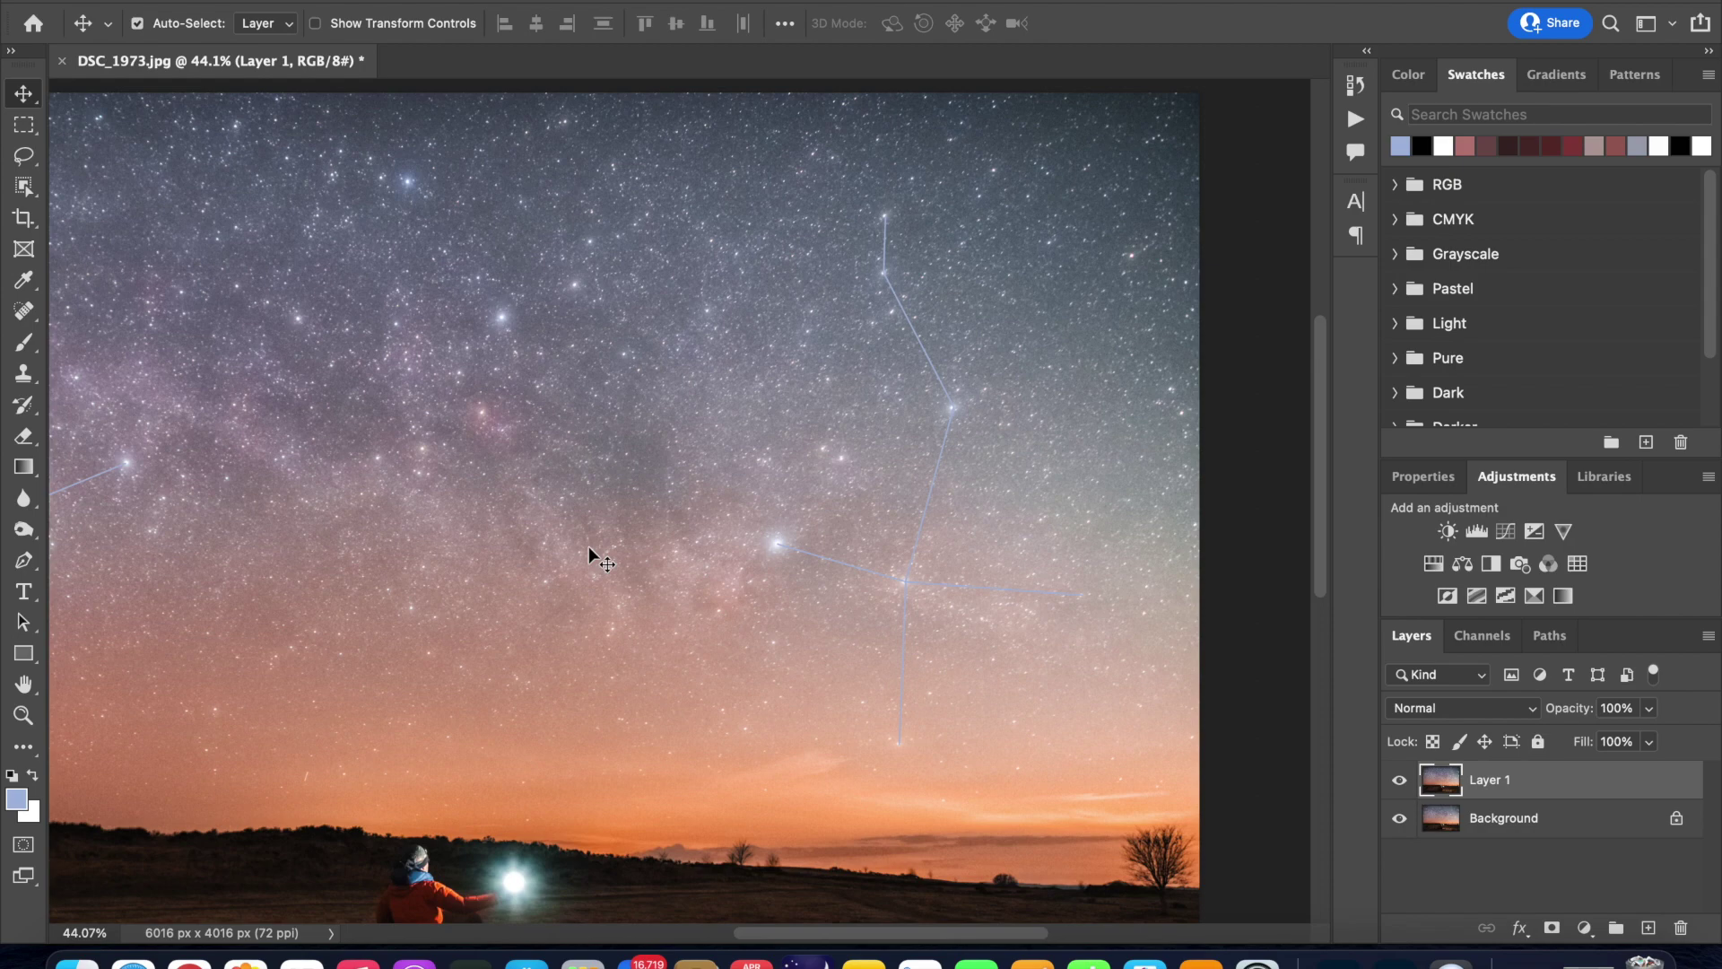
{"action": "key", "text": "super+0"}
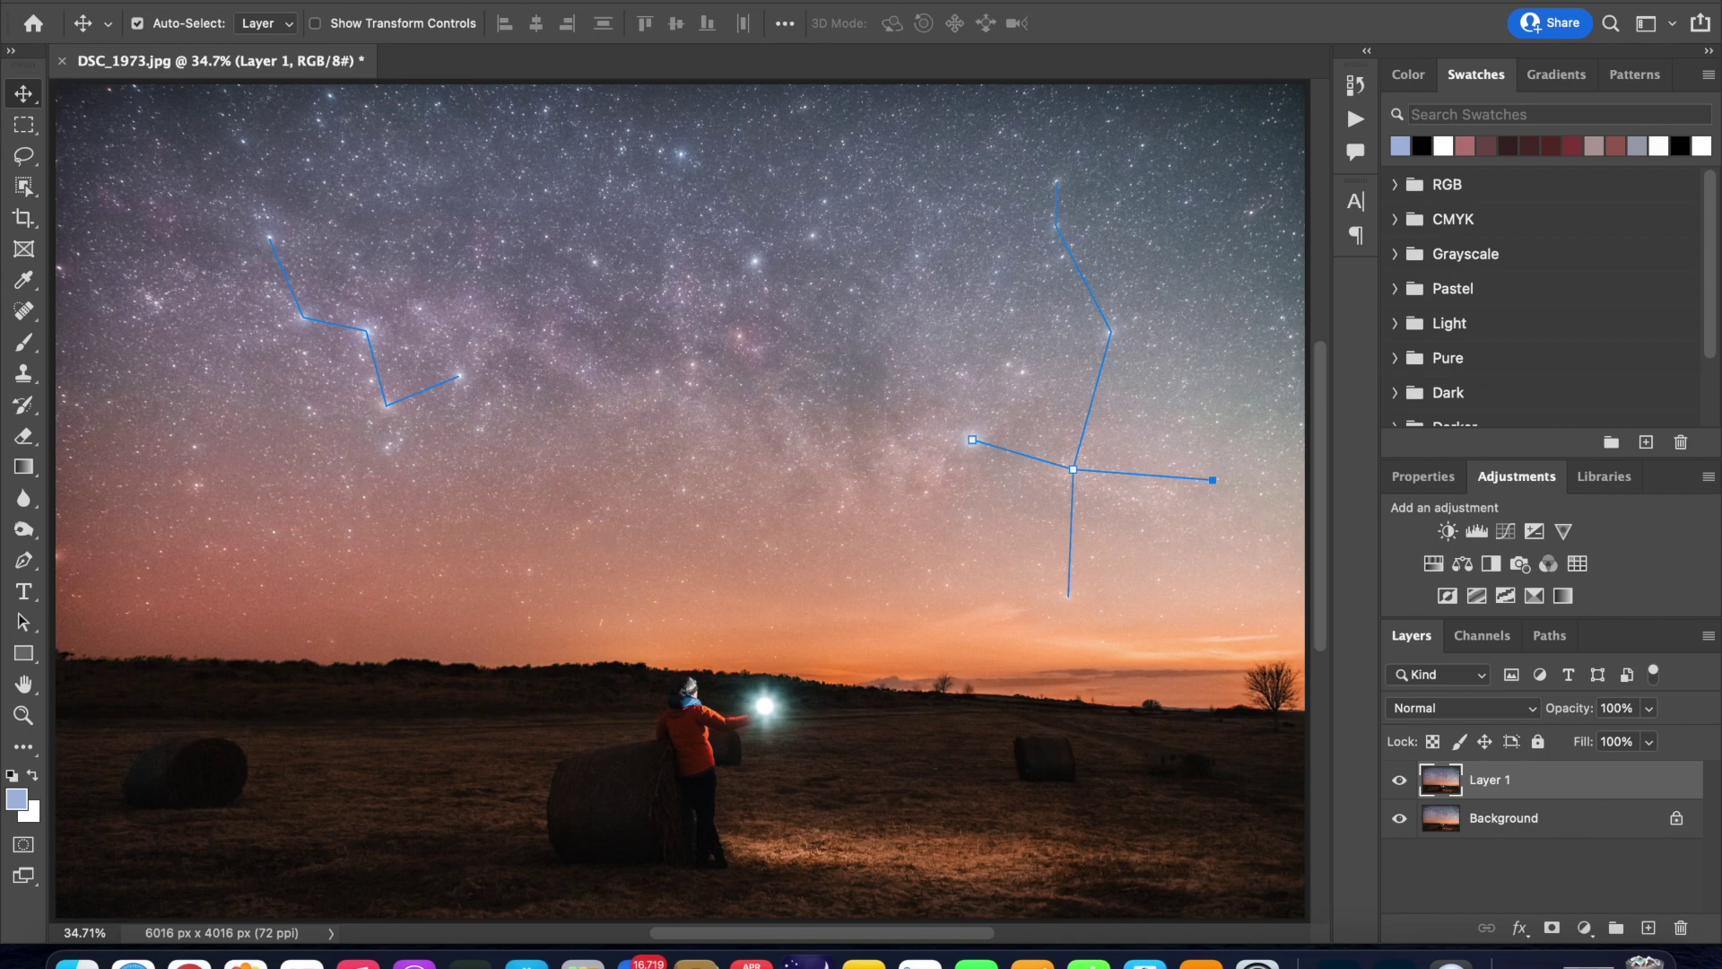
{"action": "key", "text": "super+h"}
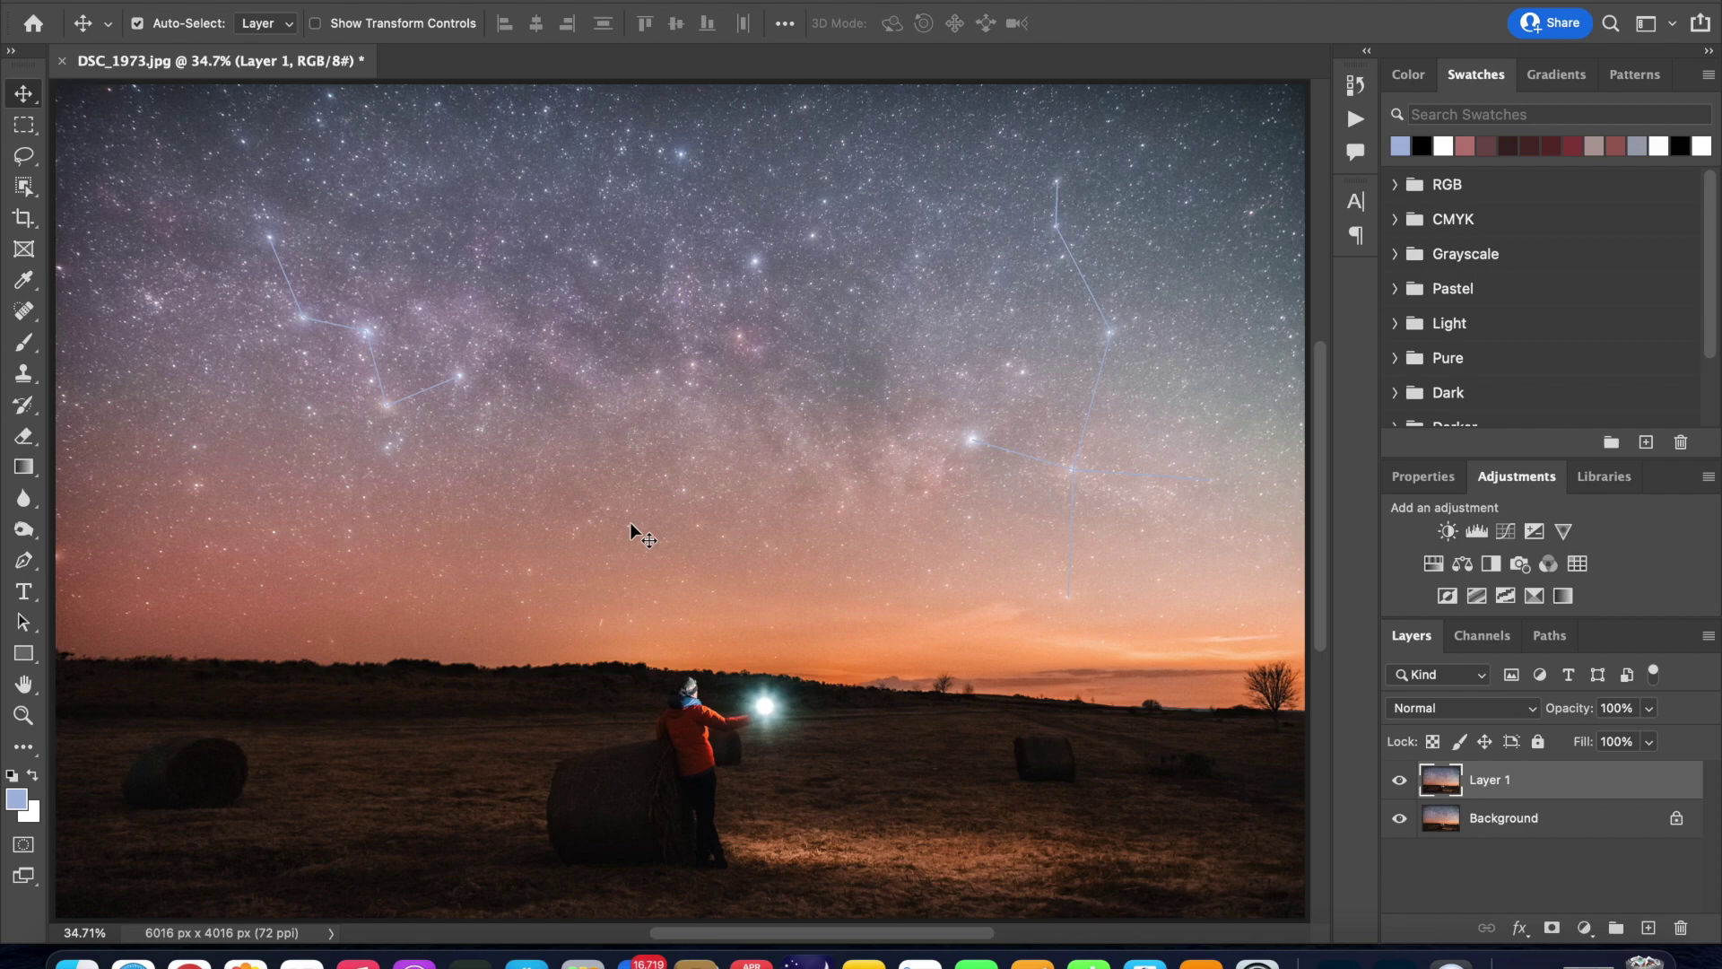
Create a horizontal text box left of the Cygnus crossbar reading 'Deneb' and select its text
{"action": "left_click", "coordinate": [21, 594]}
{"action": "left_click", "coordinate": [21, 594]}
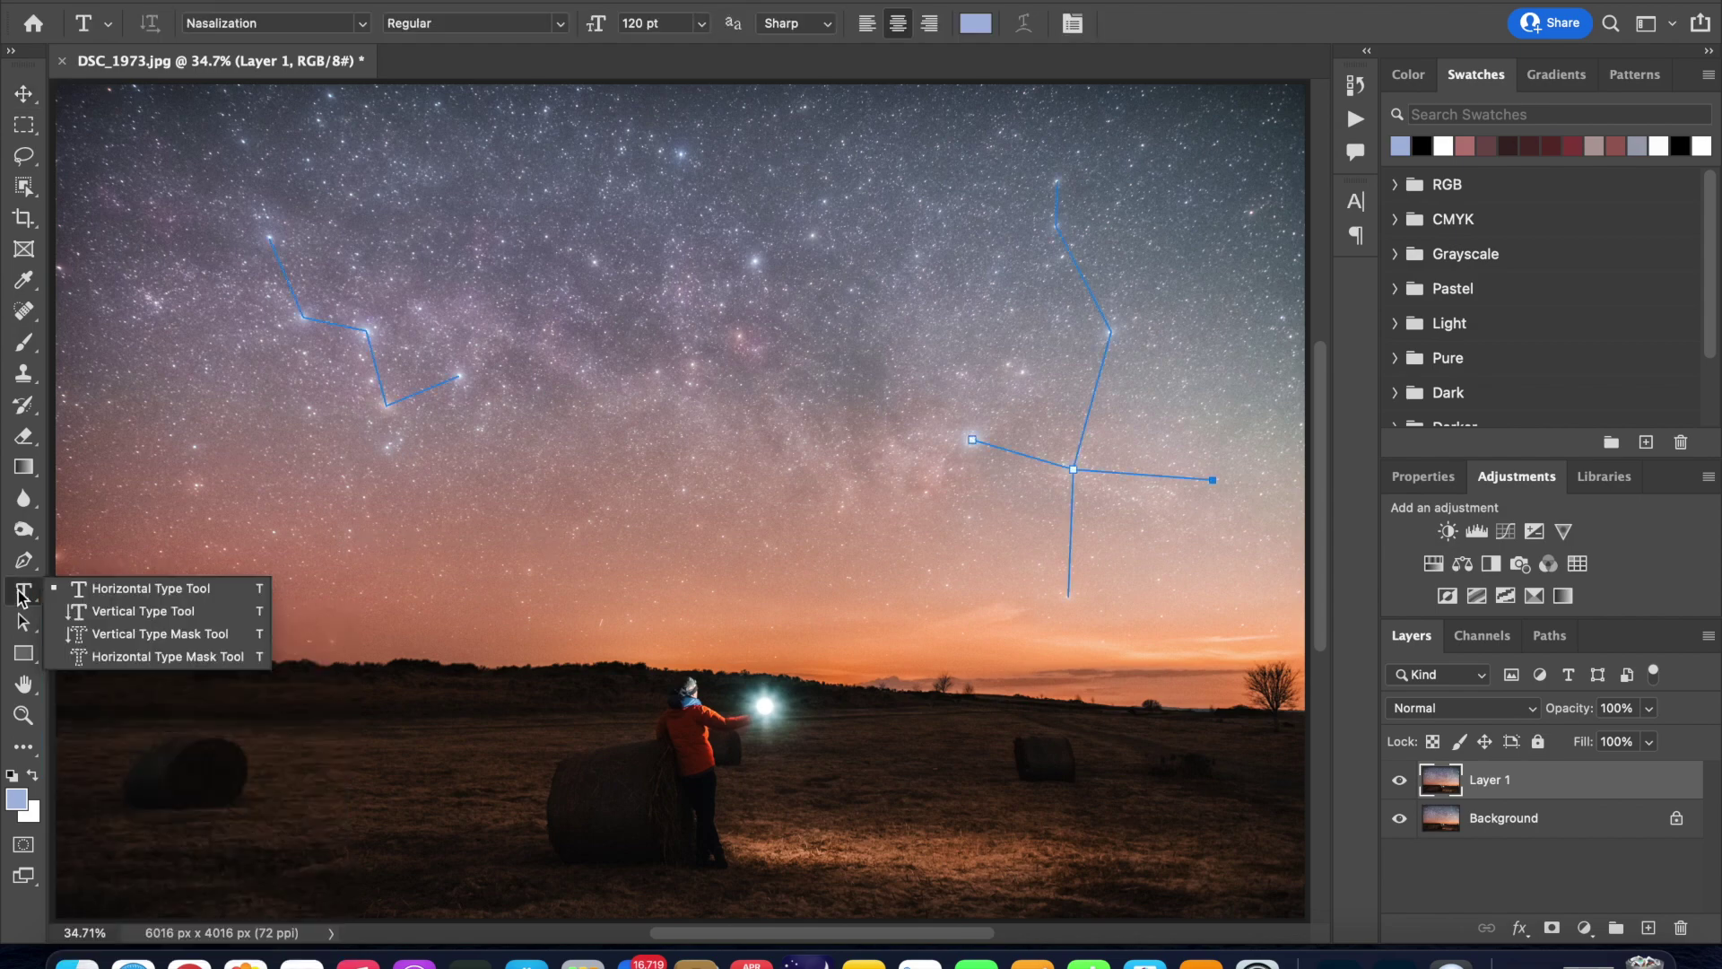
{"action": "left_click", "coordinate": [138, 587]}
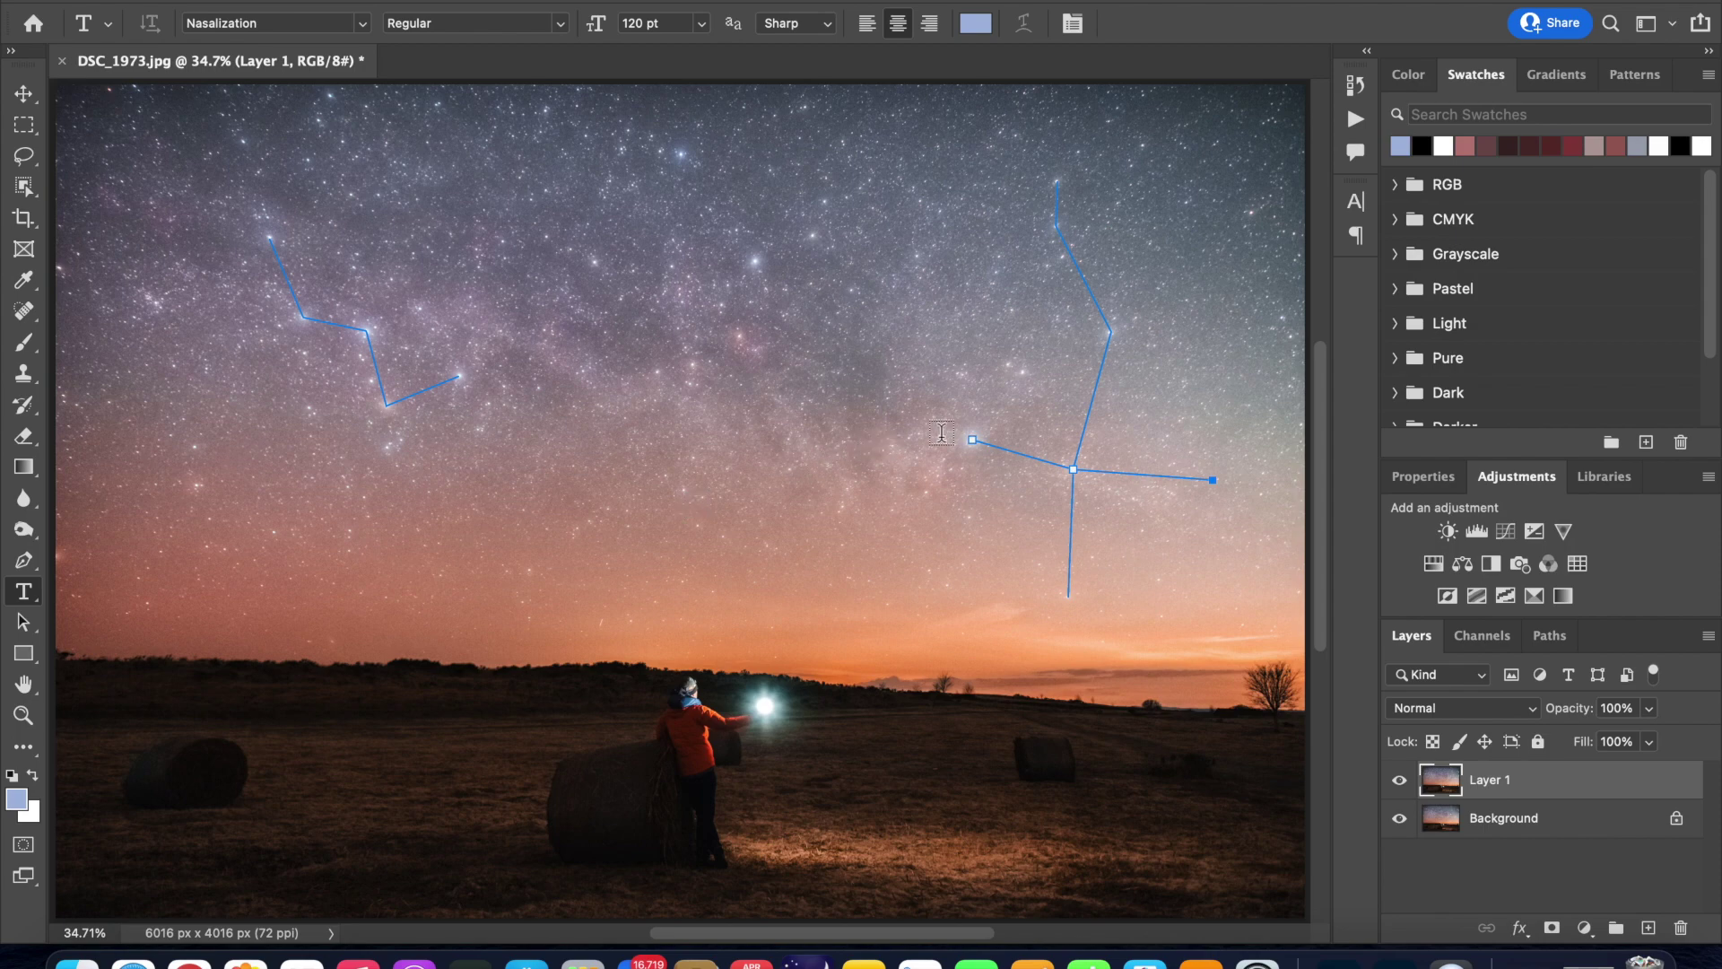
{"action": "left_click_drag", "start_coordinate": [862, 405], "coordinate": [979, 438]}
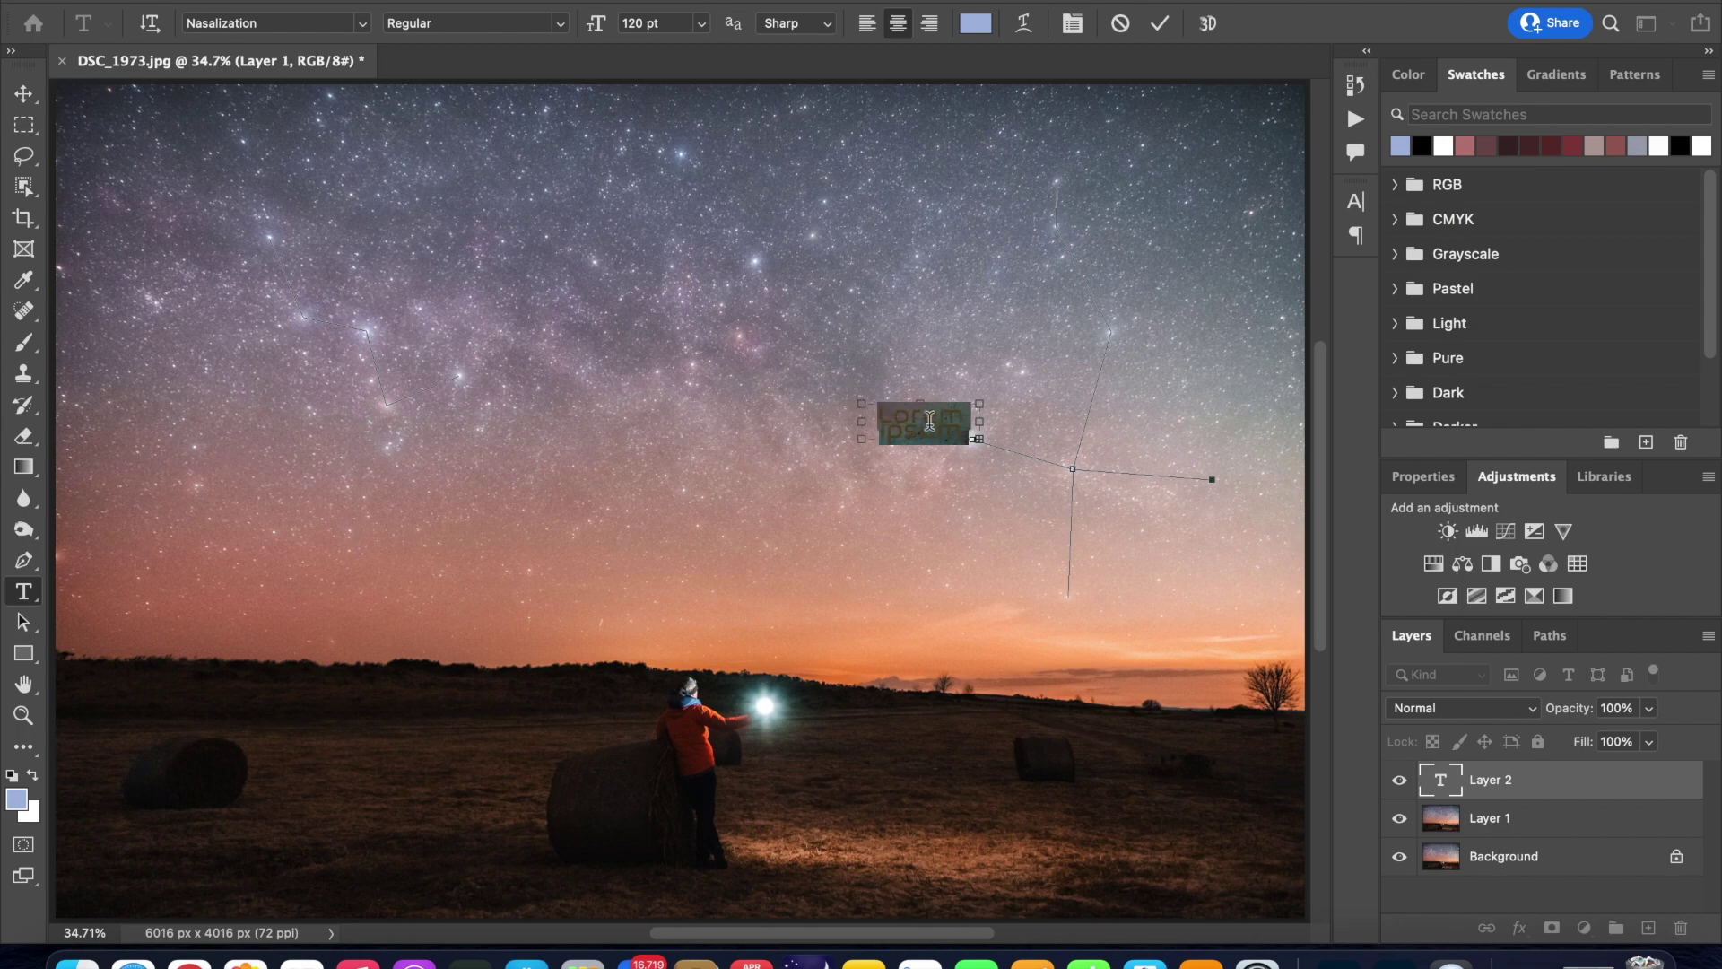
{"action": "key", "text": "BackSpace"}
{"action": "type", "text": "Deneb"}
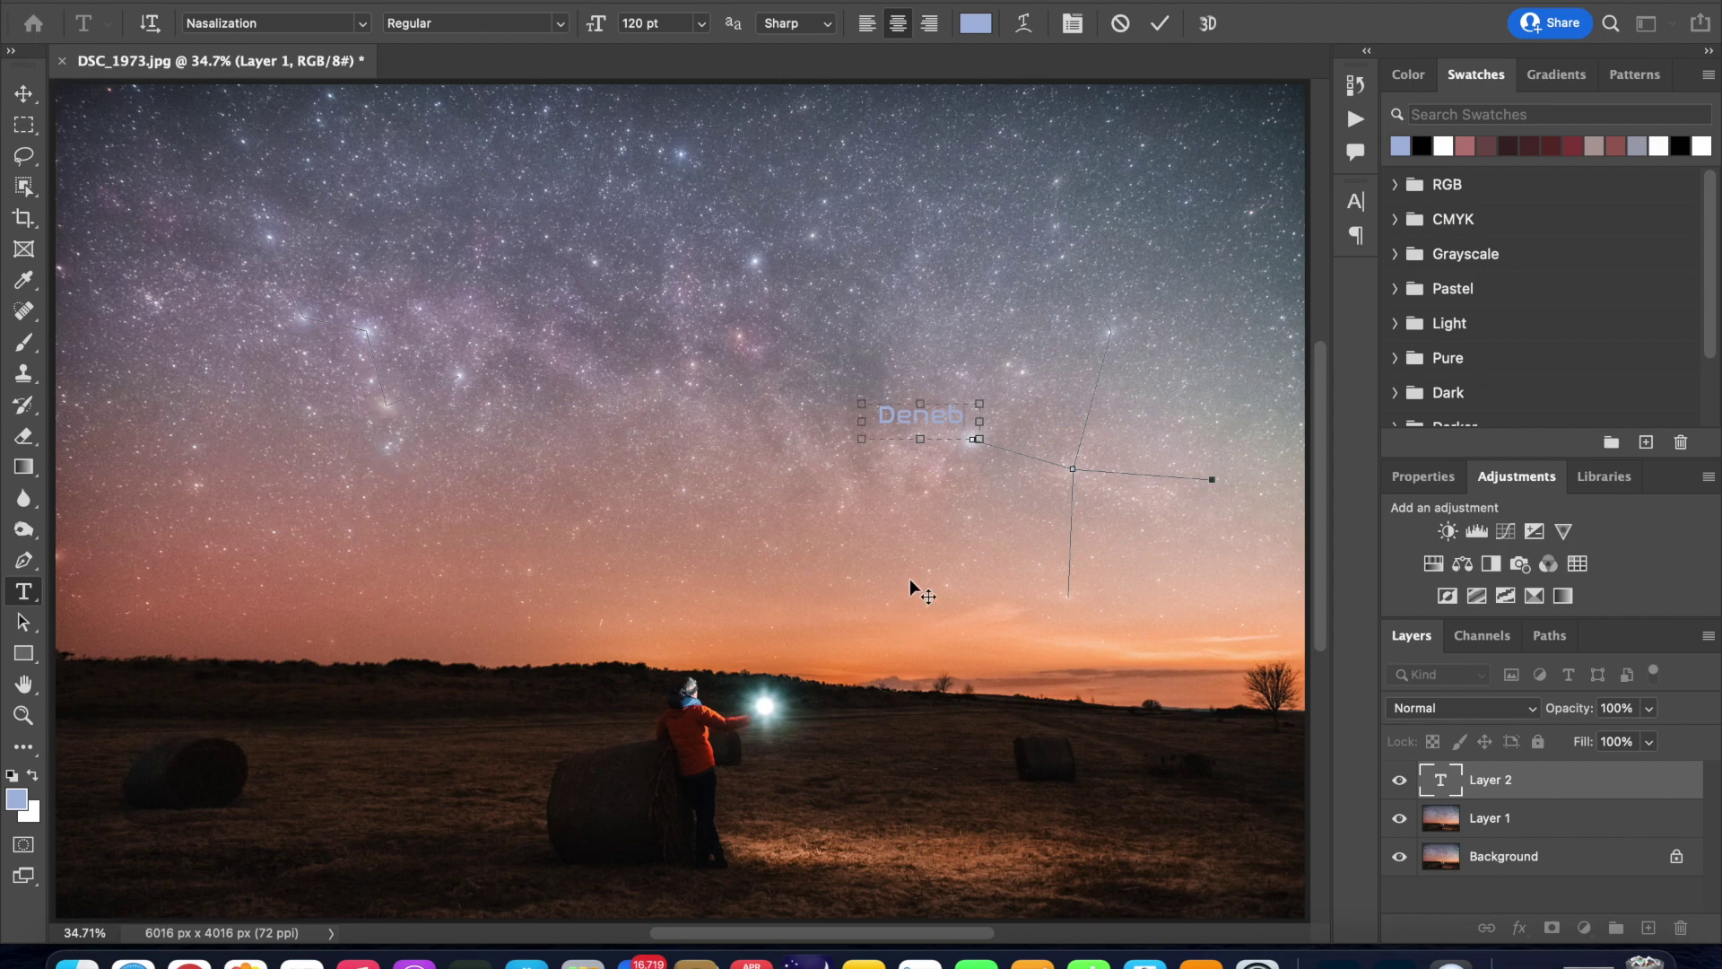
{"action": "key", "text": "super+a"}
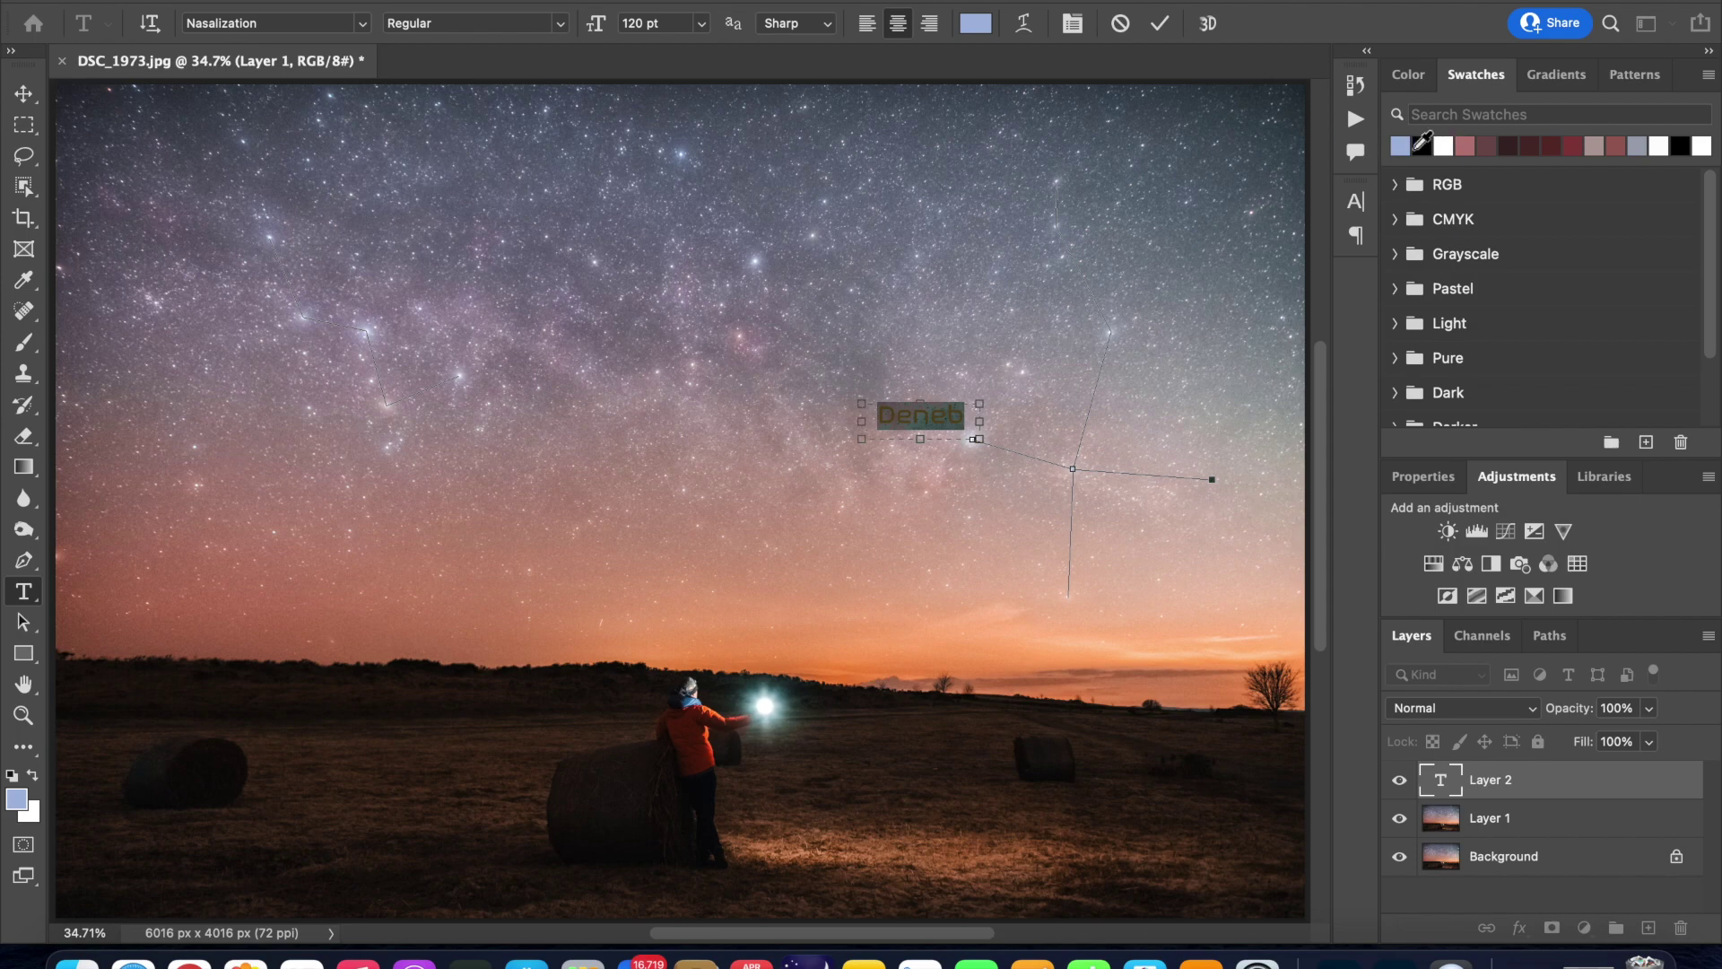
Colour the selected Deneb text with a dark red swatch from the Swatches panel
{"action": "left_click", "coordinate": [1408, 76]}
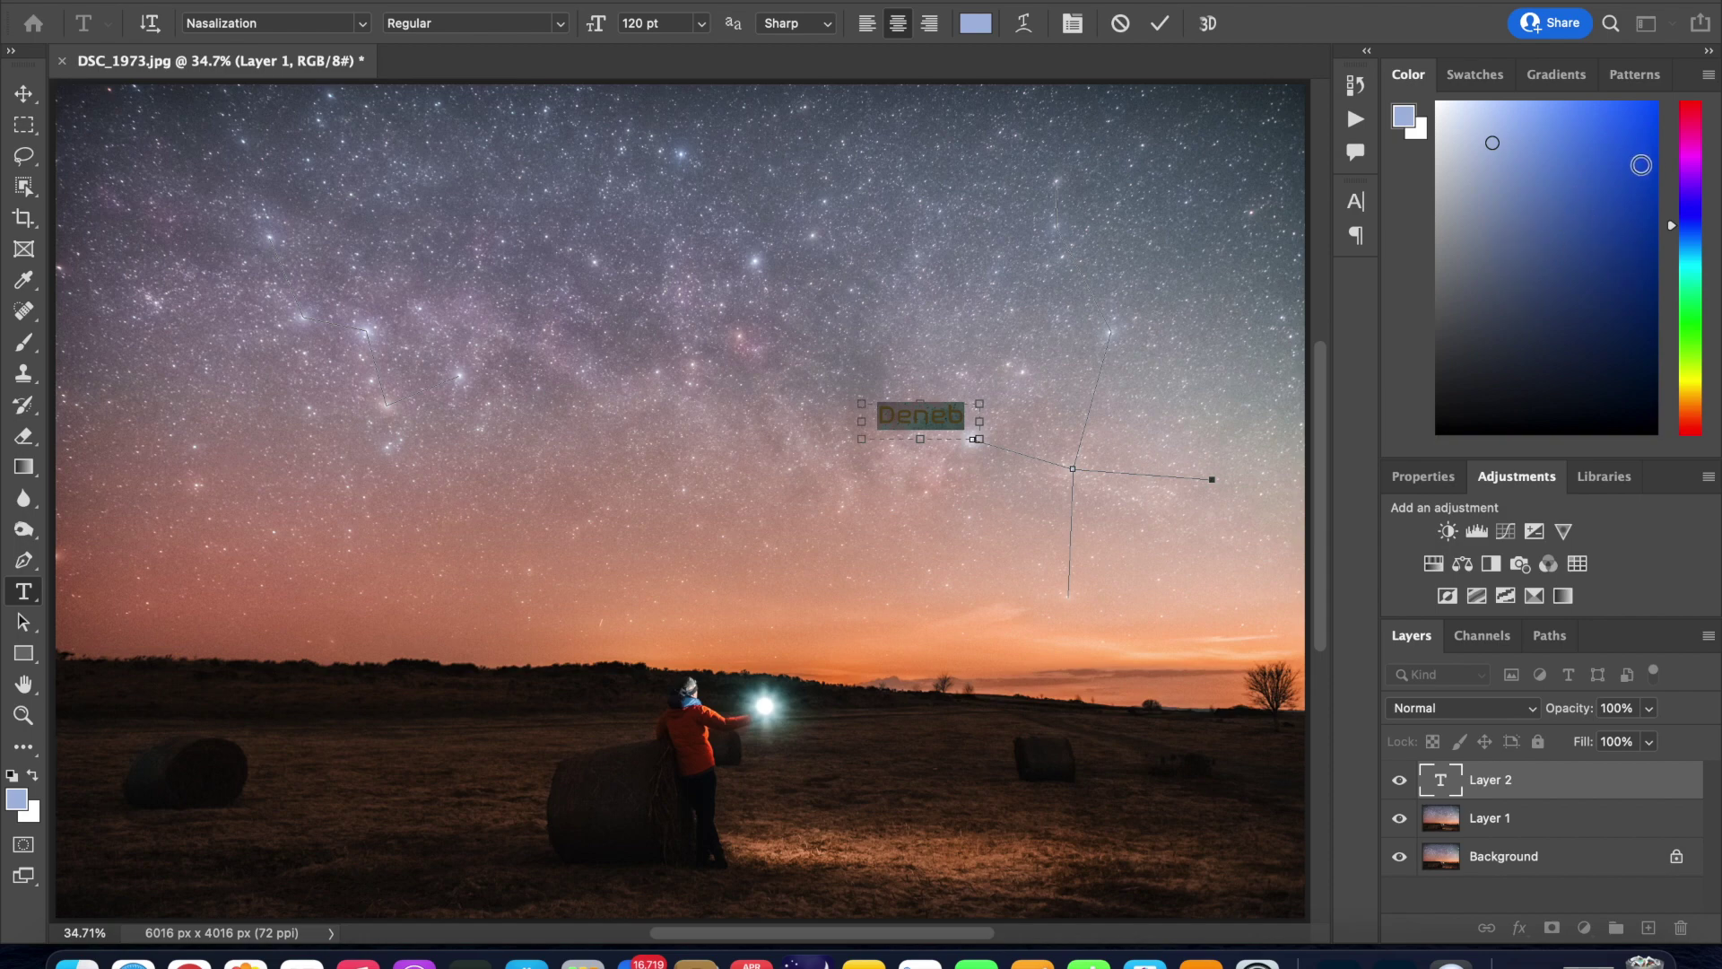
{"action": "left_click", "coordinate": [1691, 167]}
{"action": "left_click", "coordinate": [1690, 281]}
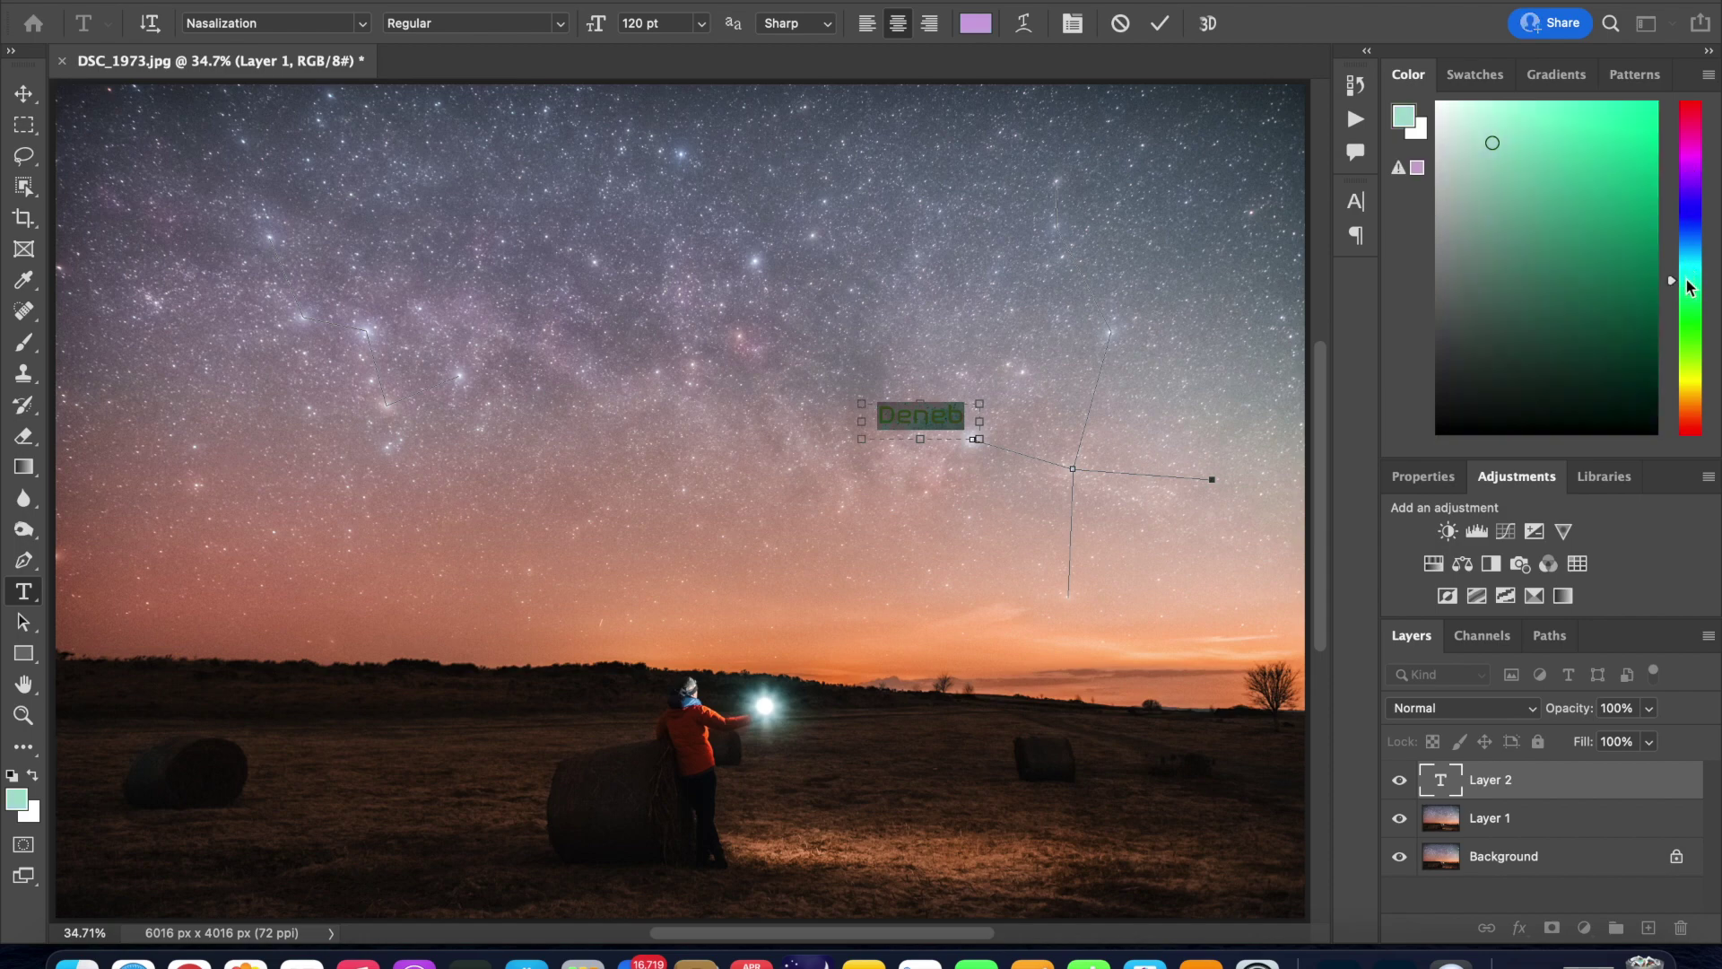
{"action": "left_click", "coordinate": [1473, 77]}
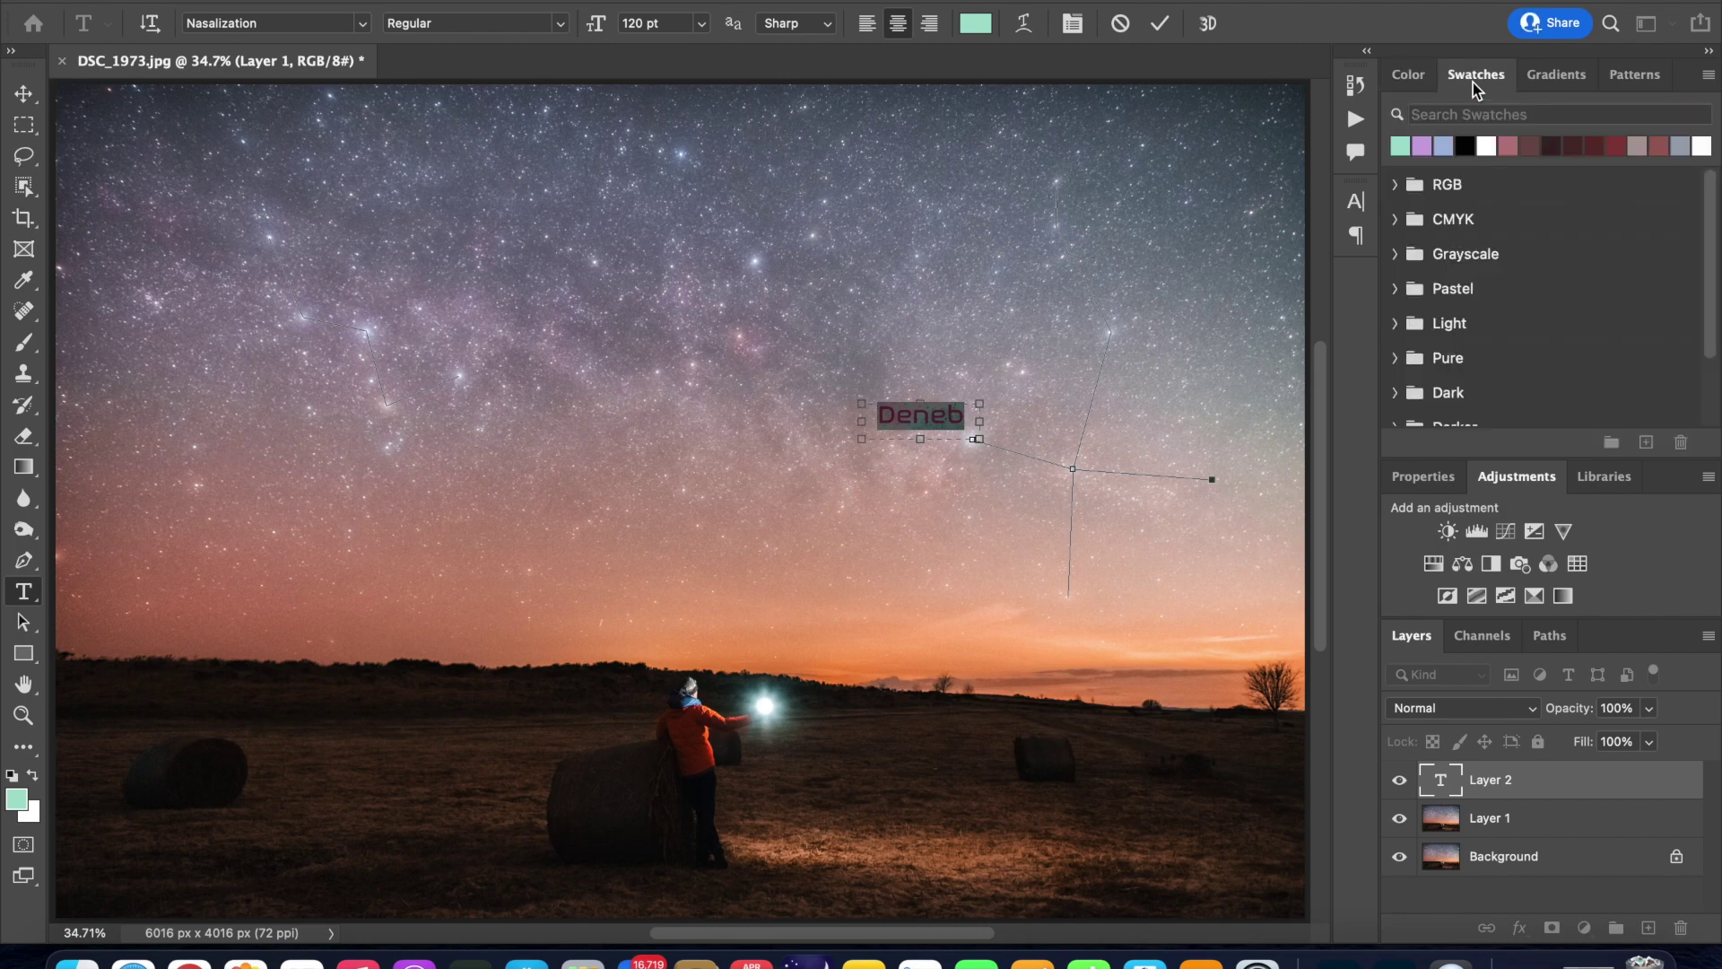
{"action": "left_click", "coordinate": [1531, 145]}
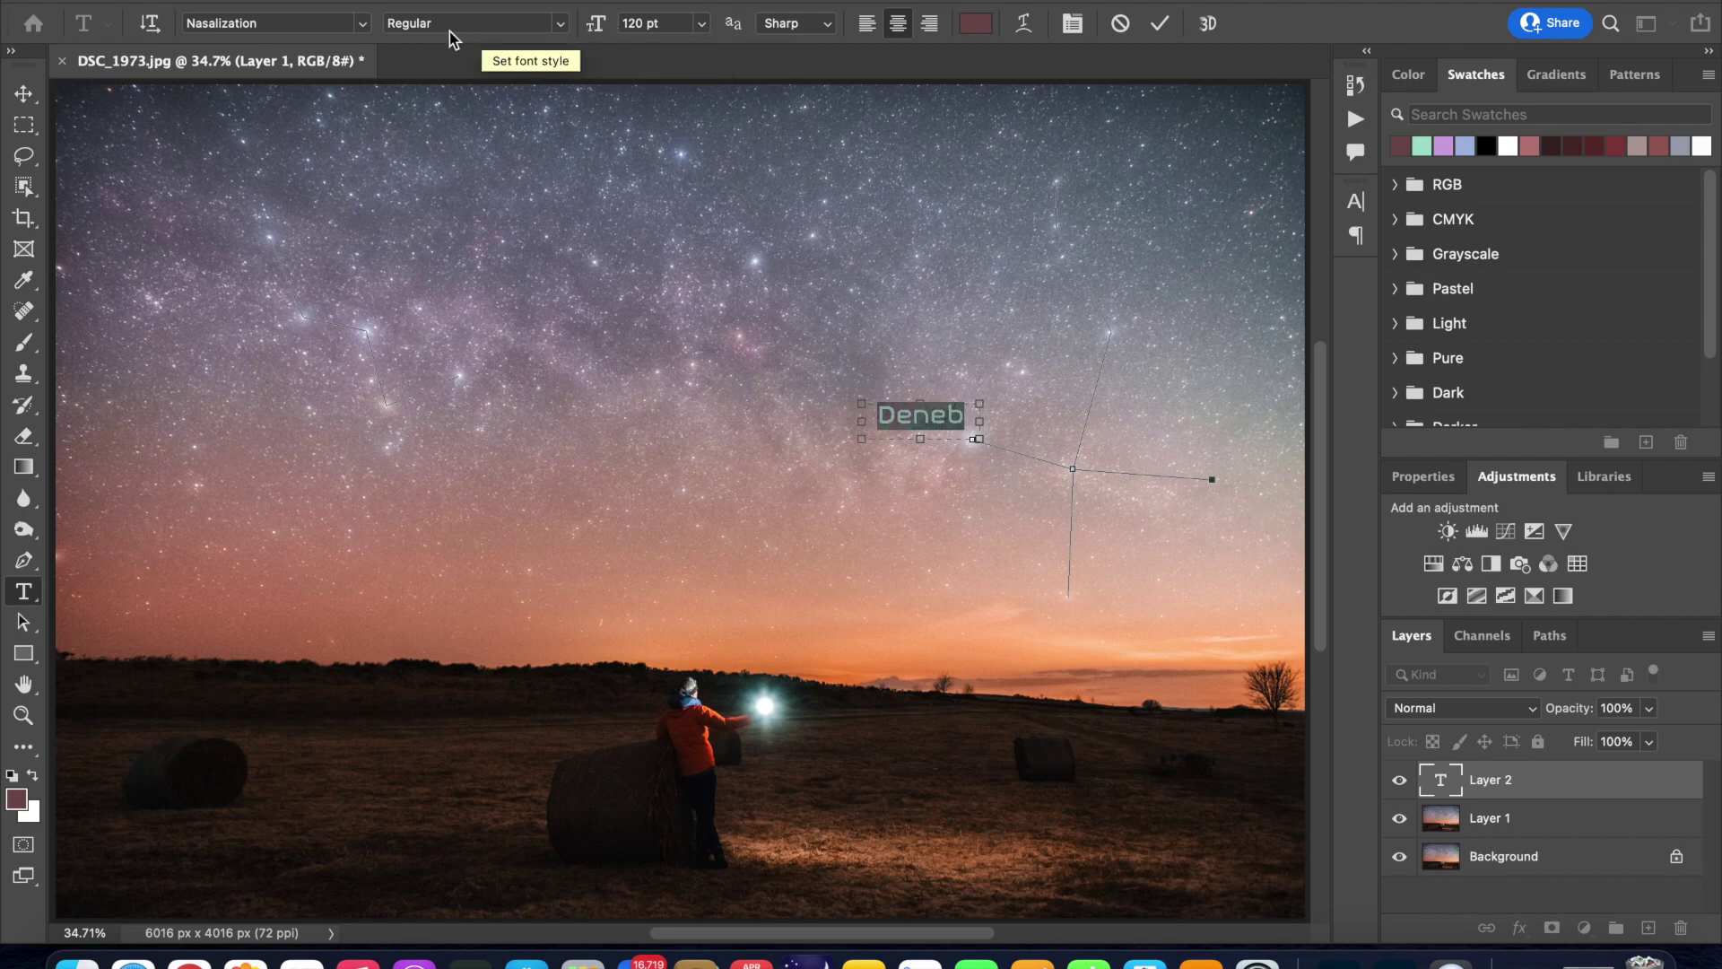
Keep the Deneb label in Nasalization after previewing other fonts, nudge it slightly, and commit it
{"action": "left_click", "coordinate": [362, 22]}
{"action": "key", "text": "Down"}
{"action": "key", "text": "Down"}
{"action": "key", "text": "Down"}
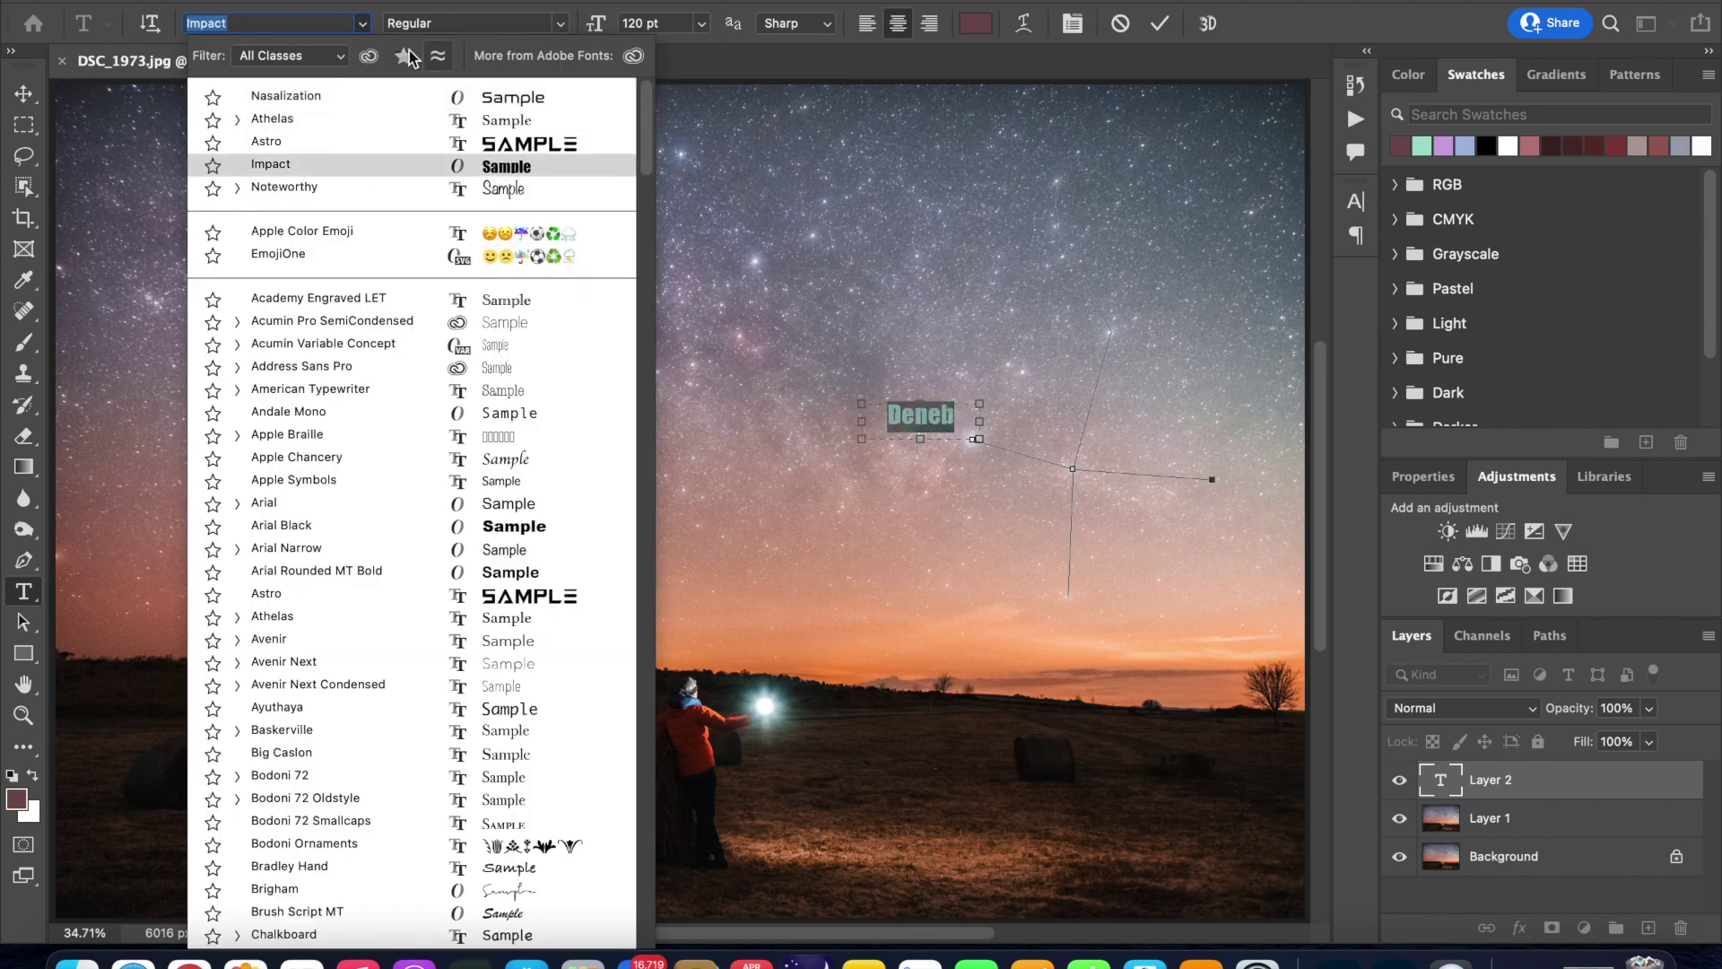
{"action": "key", "text": "Up"}
{"action": "key", "text": "Up"}
{"action": "key", "text": "Up"}
{"action": "key", "text": "Down"}
{"action": "key", "text": "Down"}
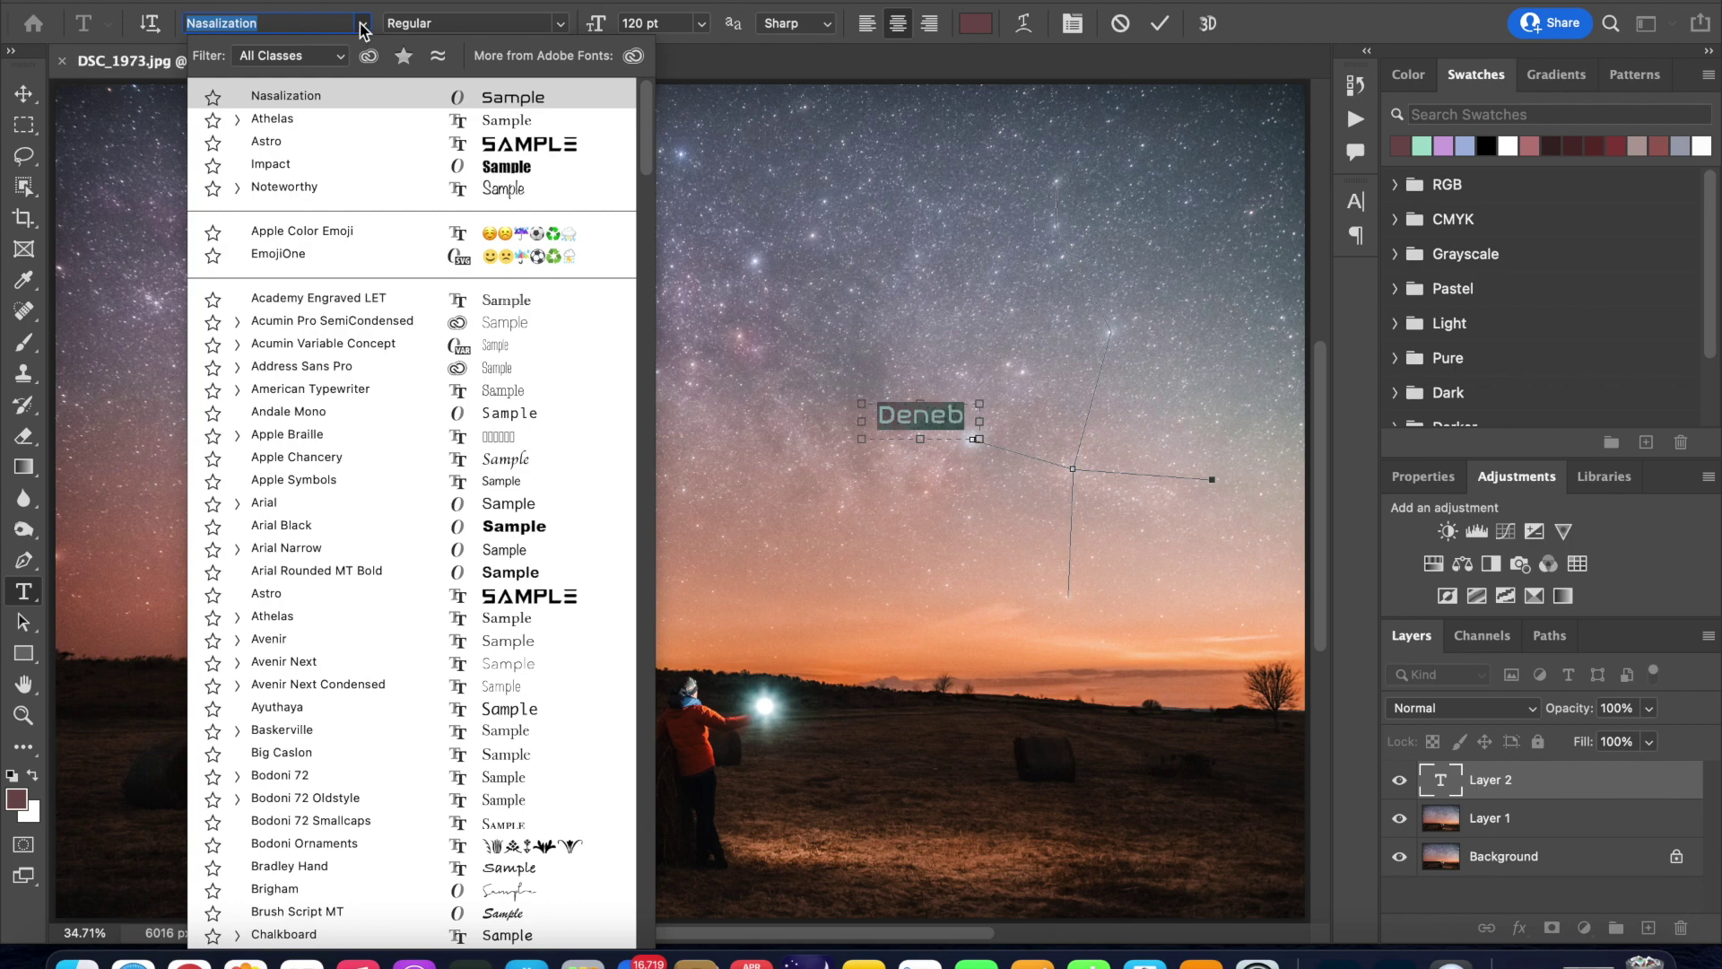
{"action": "left_click", "coordinate": [362, 27]}
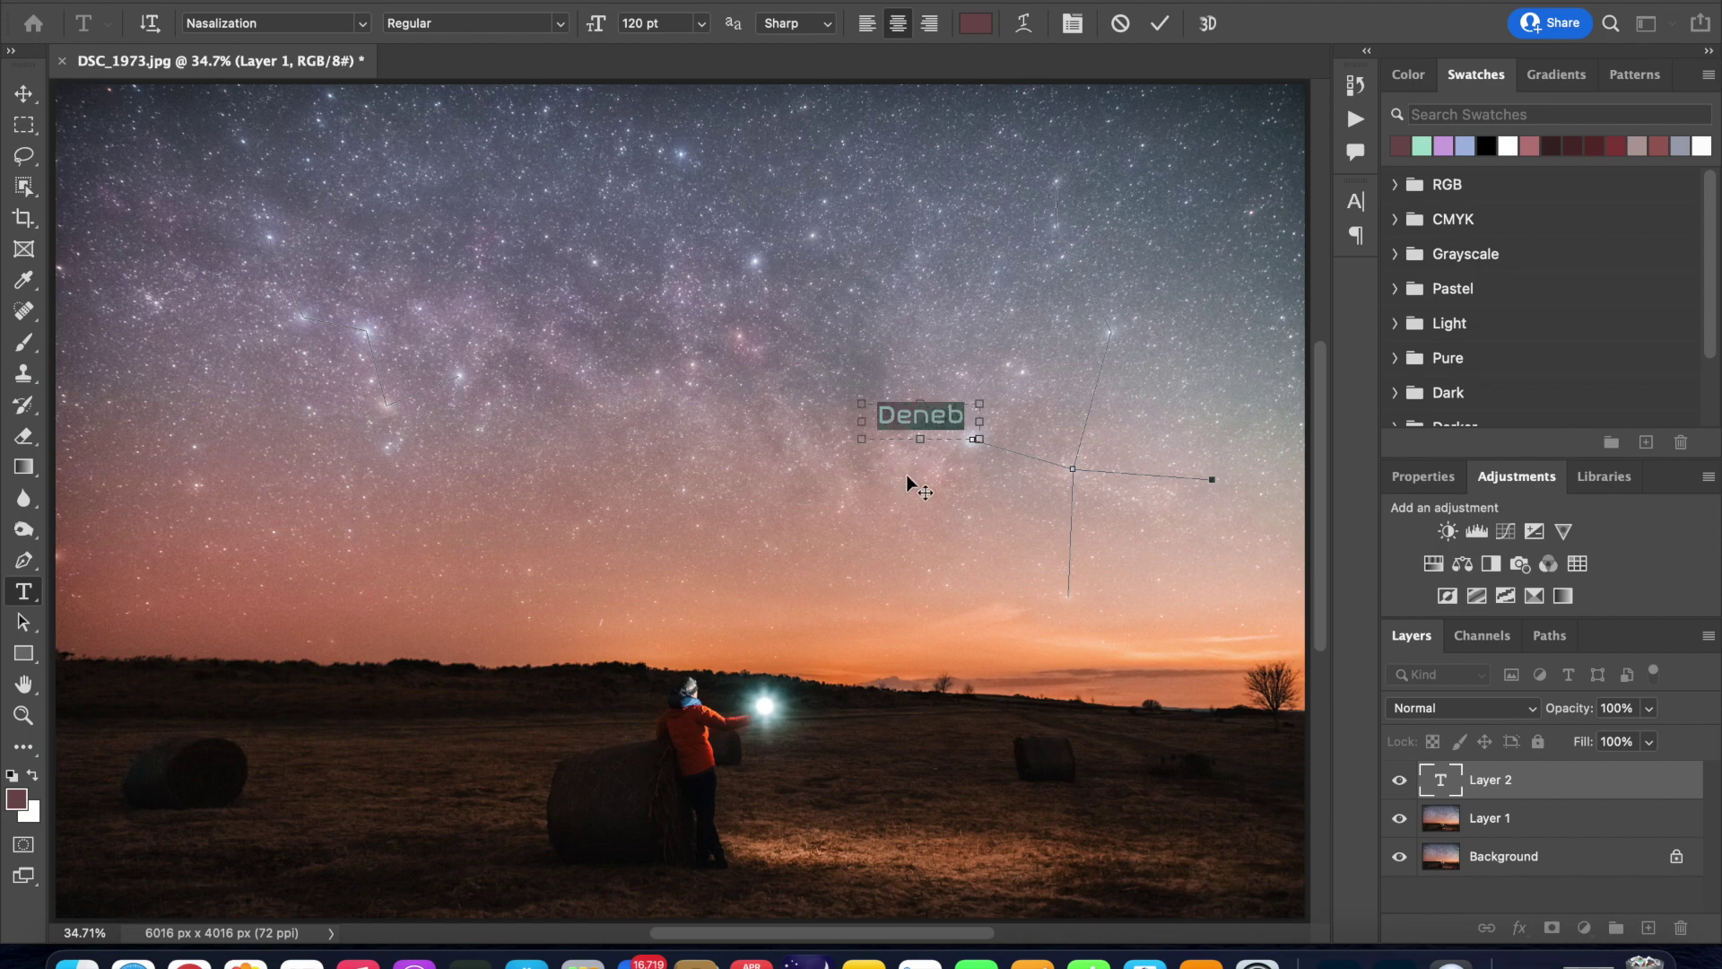
{"action": "mouse_move", "coordinate": [906, 476]}
{"action": "left_mouse_down"}
{"action": "mouse_move", "coordinate": [894, 490]}
{"action": "mouse_move", "coordinate": [908, 475]}
{"action": "left_mouse_up"}
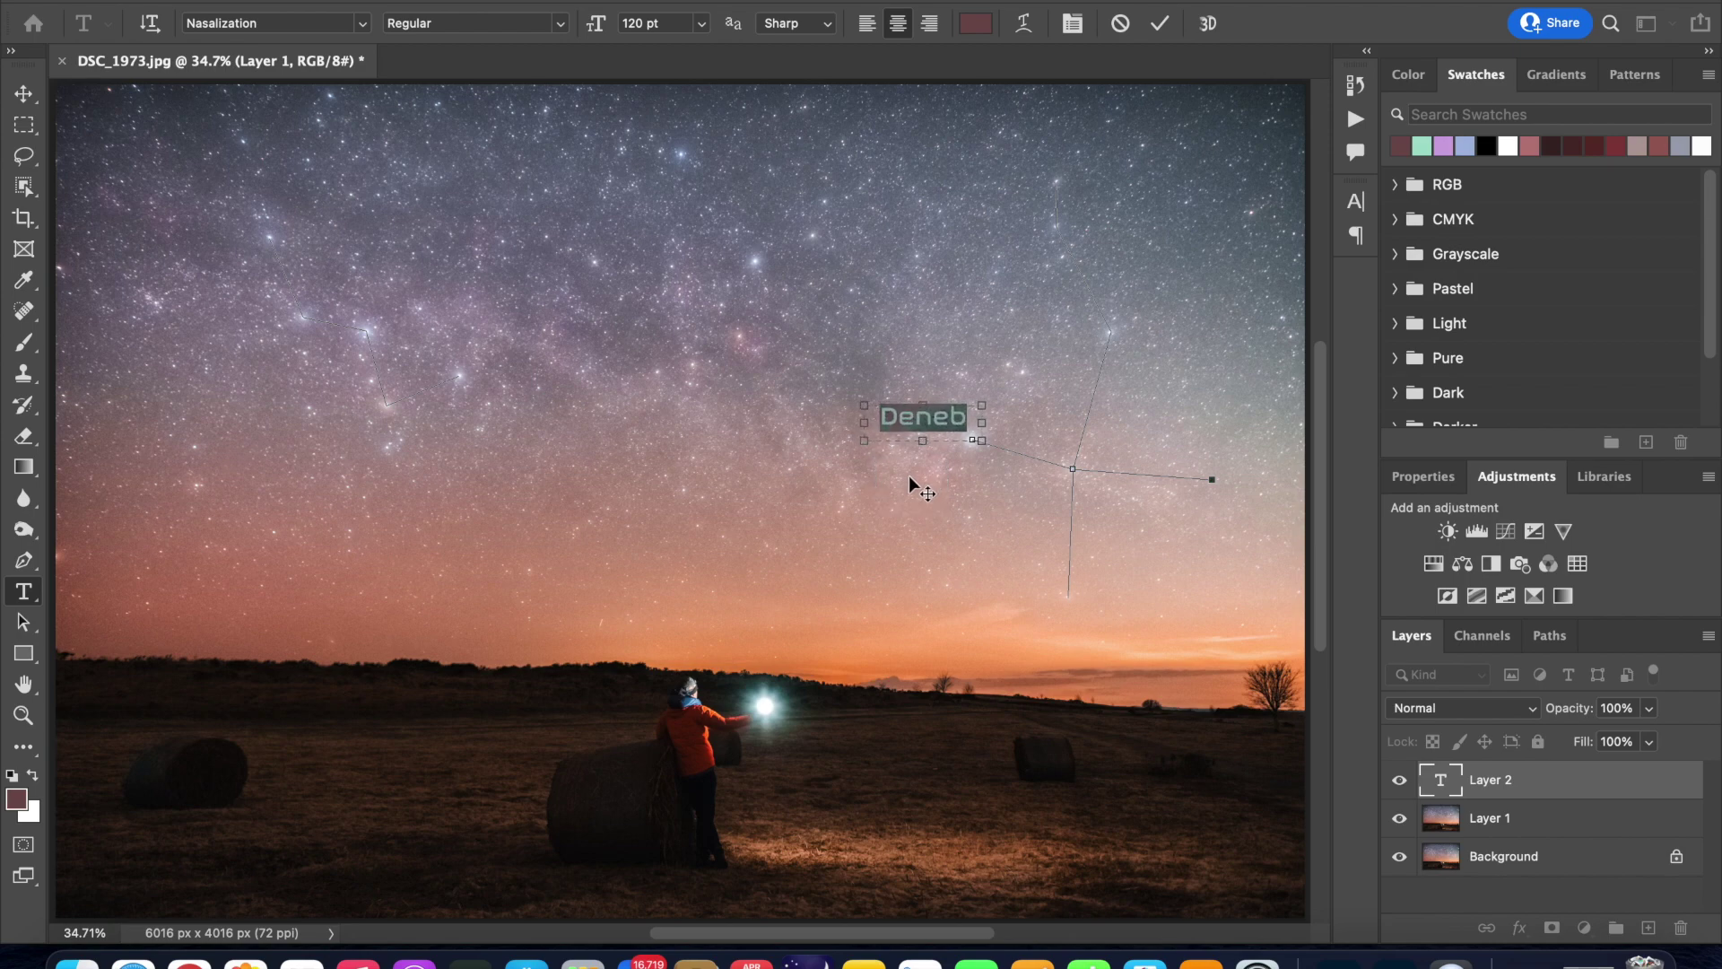
{"action": "left_click", "coordinate": [23, 93]}
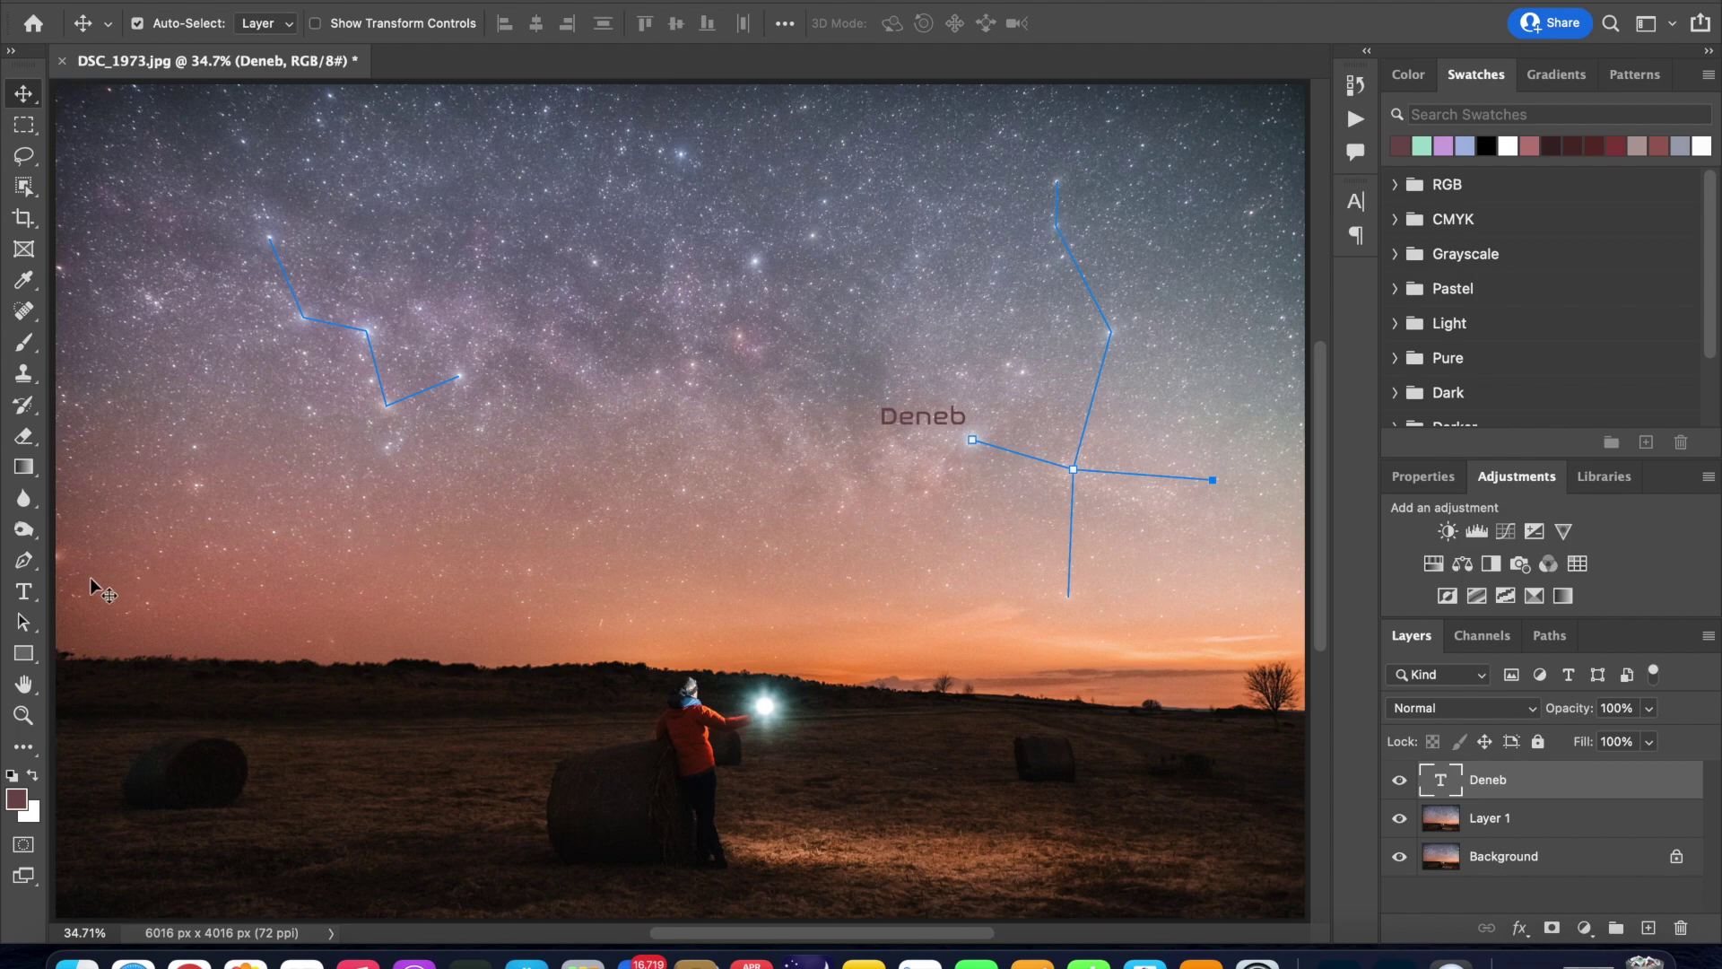
Switch back to the Type tool to add another label
{"action": "left_click", "coordinate": [23, 591]}
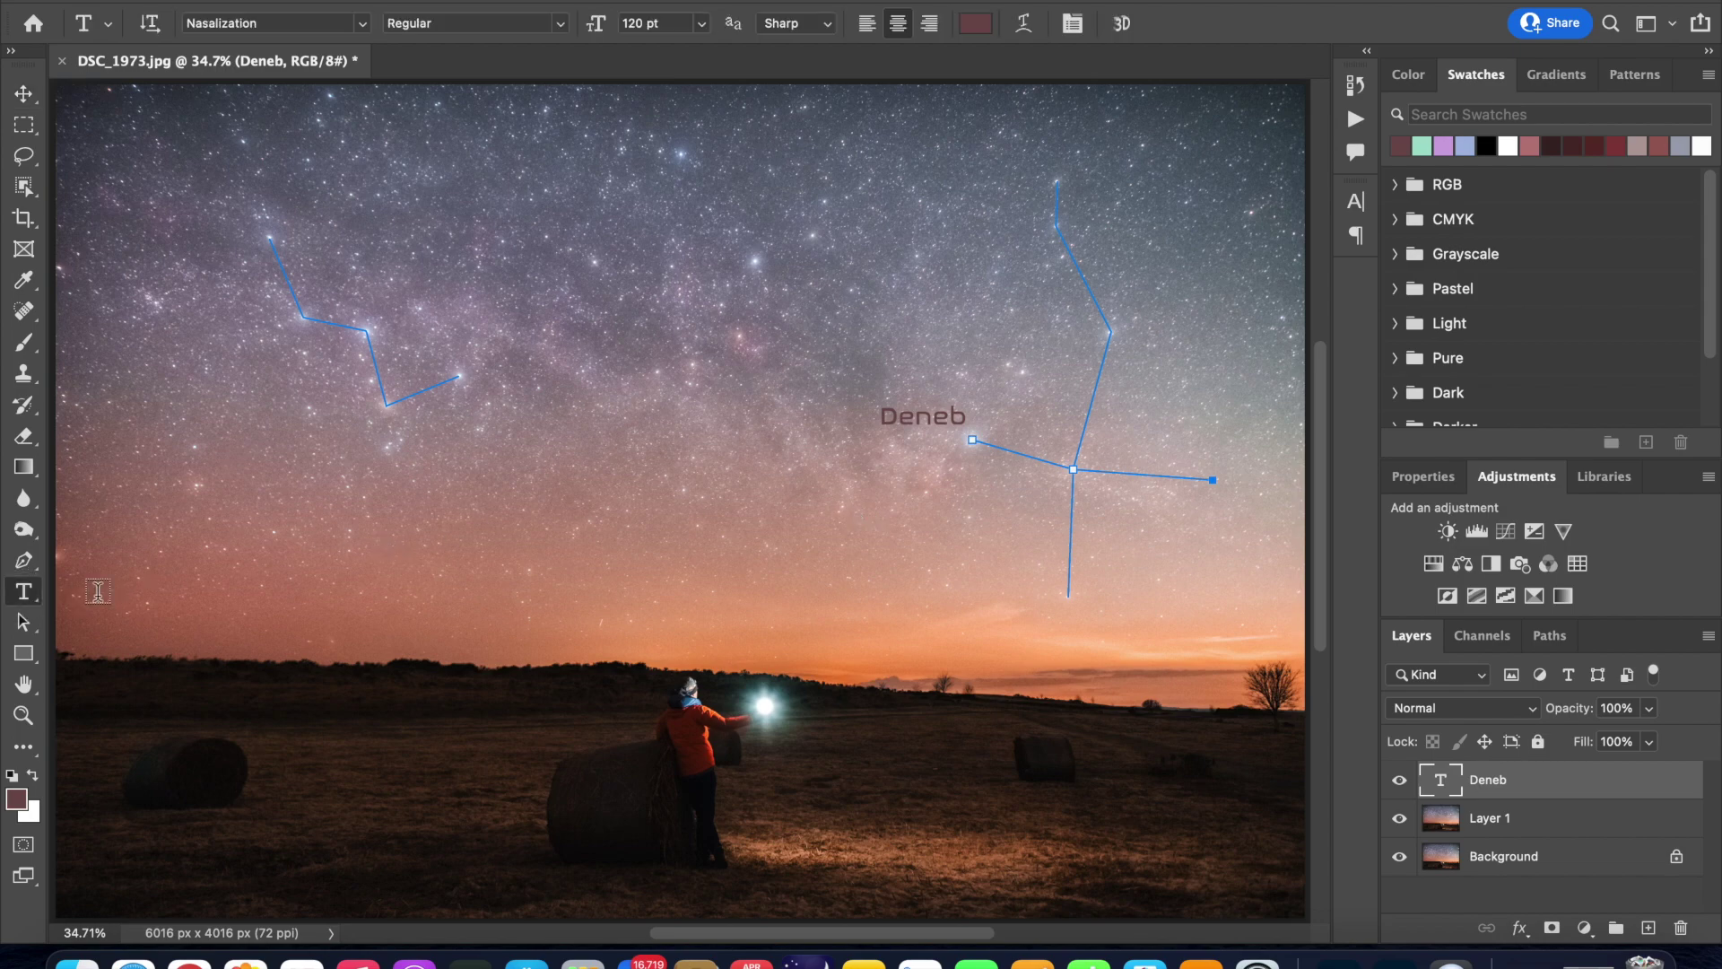
Add a 'Sadr' label just below and right of the Cygnus crossing star and commit it
{"action": "left_click", "coordinate": [1088, 487]}
{"action": "left_click_drag", "start_coordinate": [1088, 487], "coordinate": [1161, 527]}
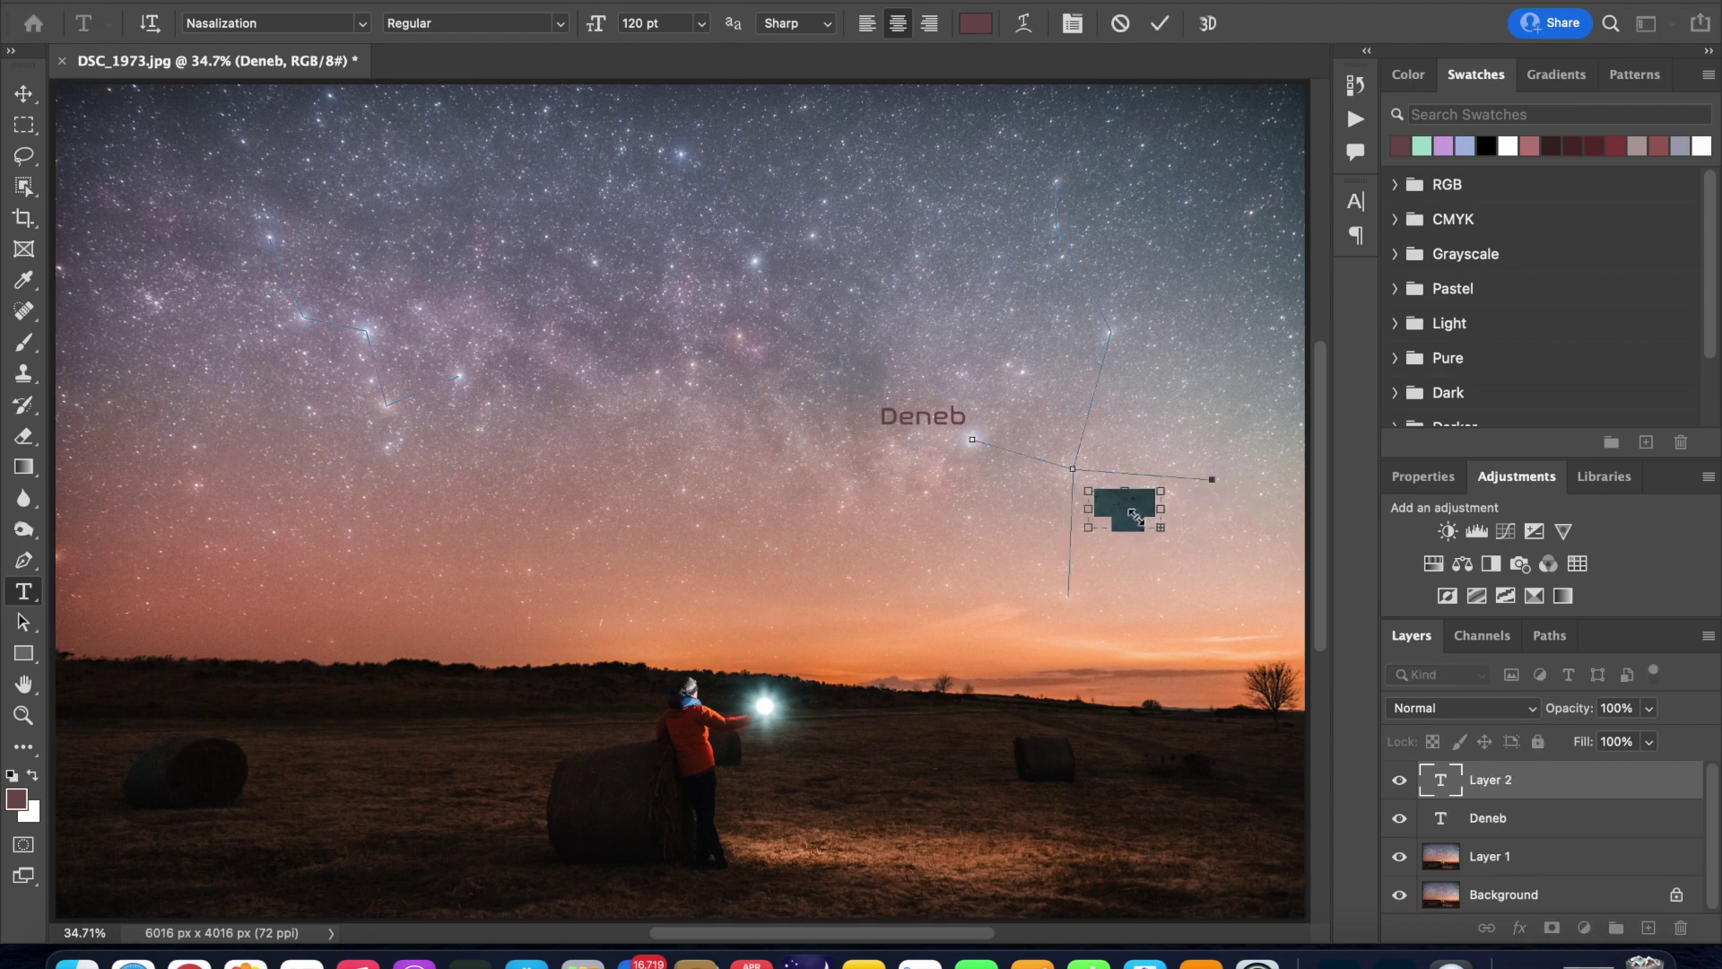
{"action": "type", "text": "Sadr"}
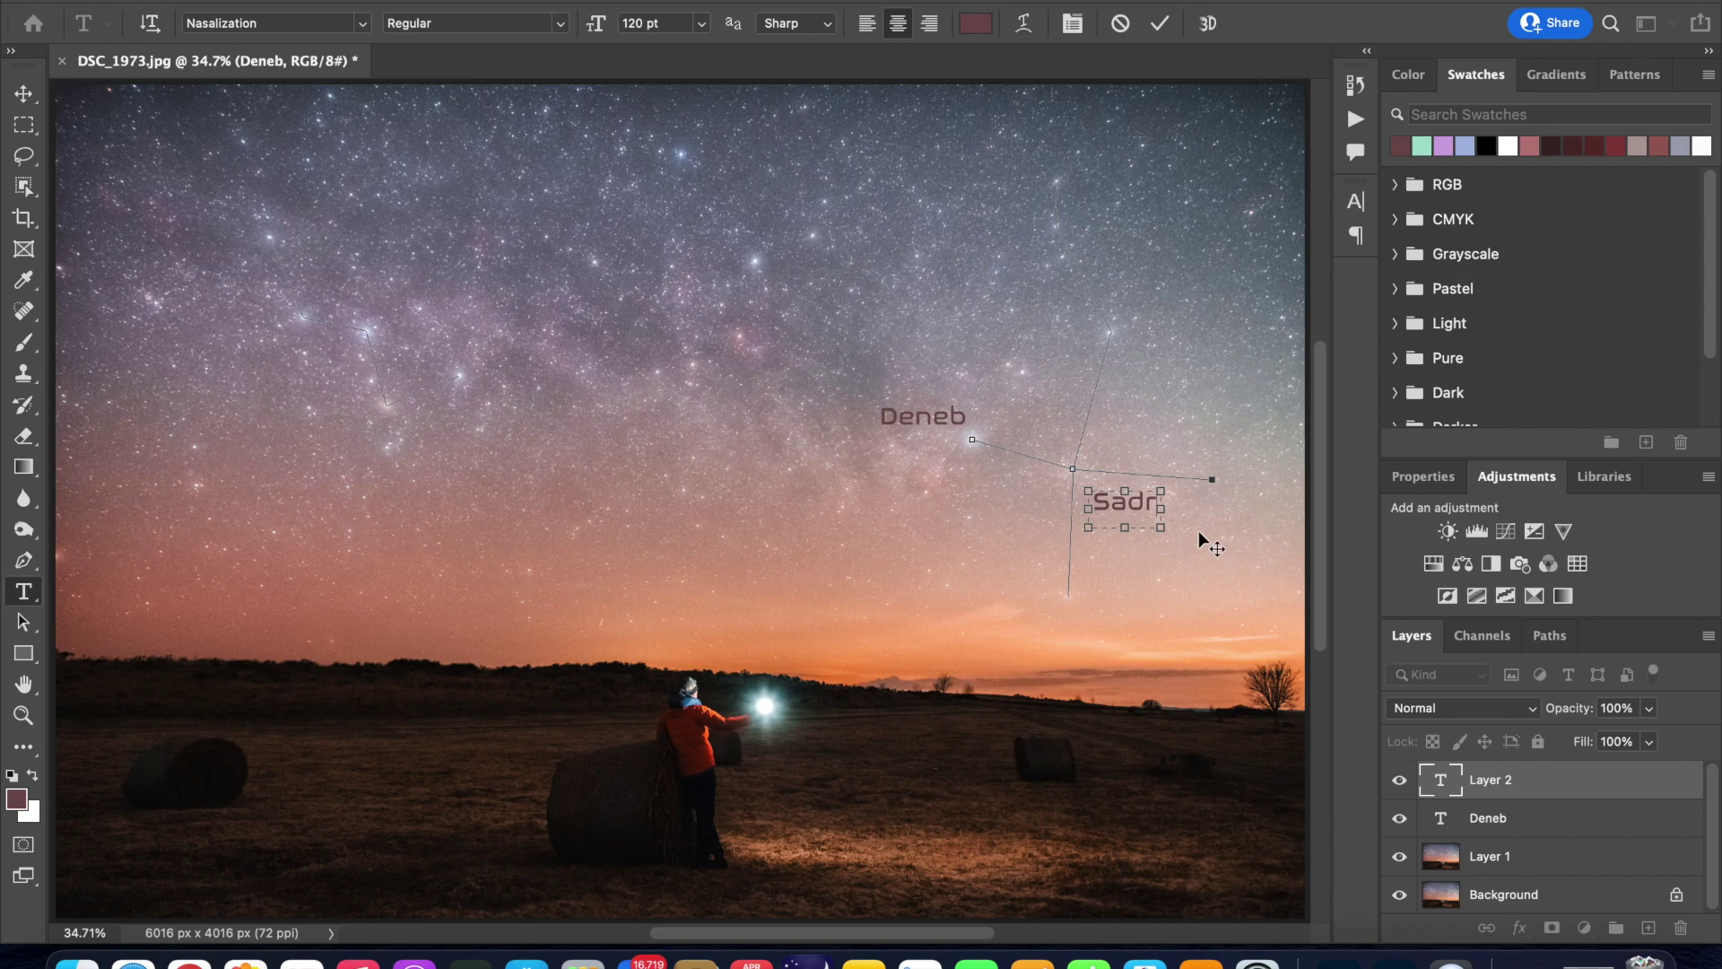
{"action": "left_click_drag", "start_coordinate": [1199, 532], "coordinate": [1183, 515]}
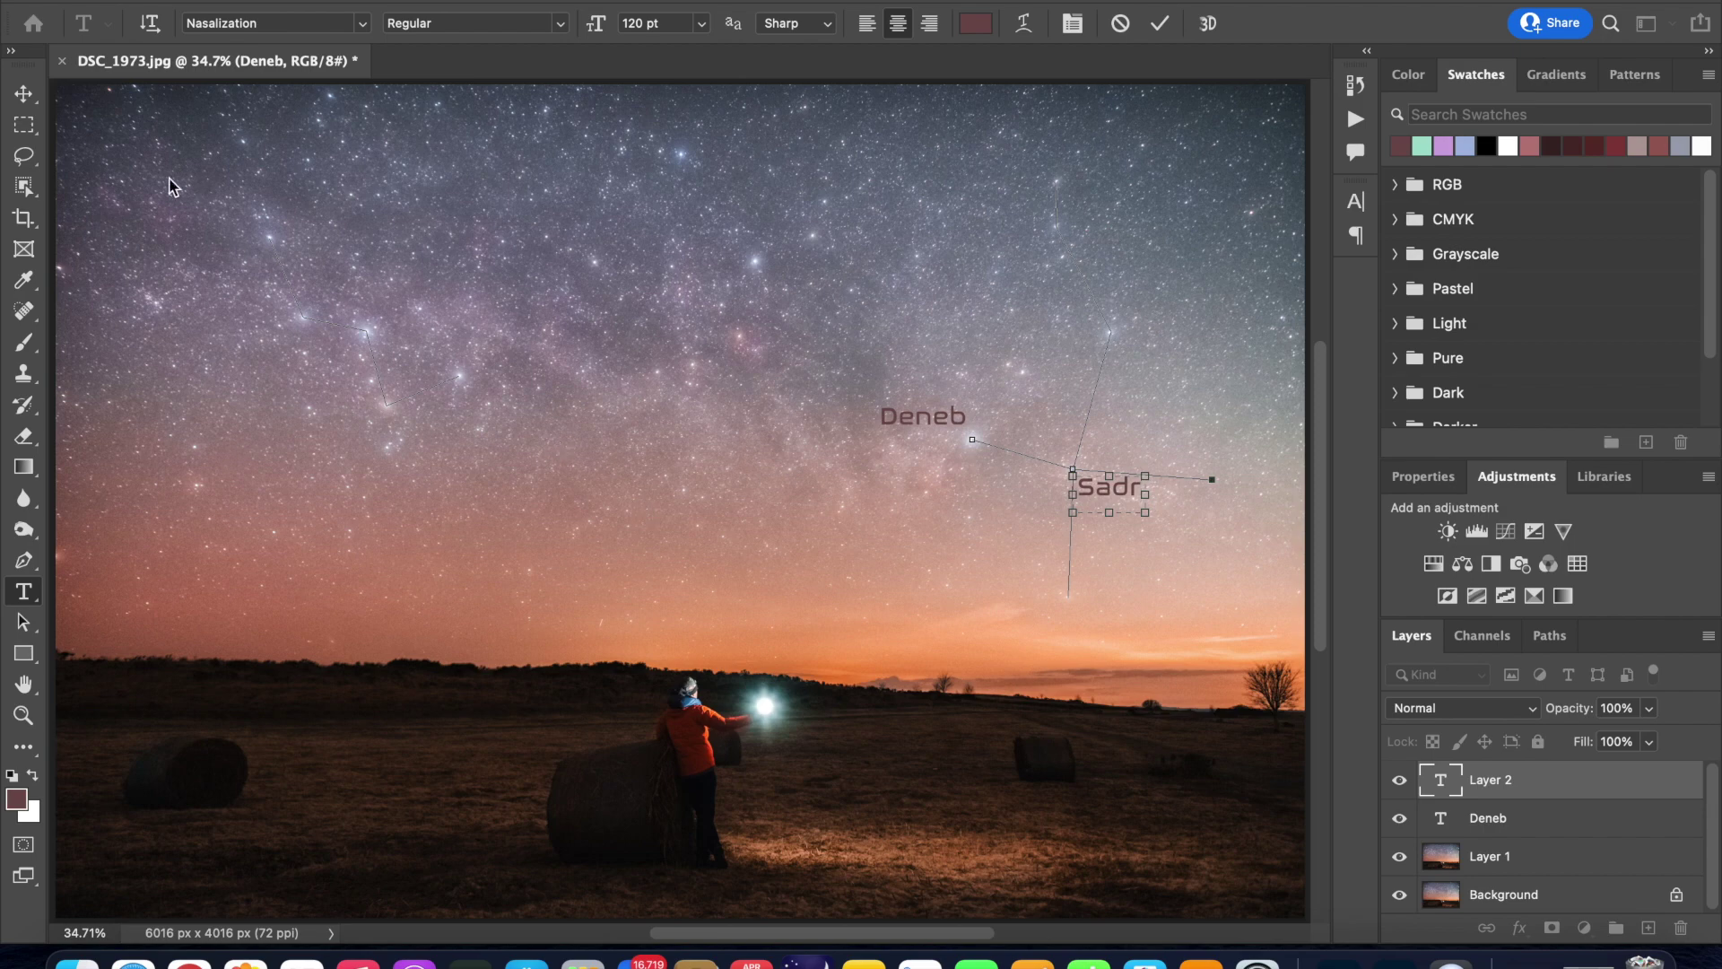
{"action": "left_click", "coordinate": [25, 94]}
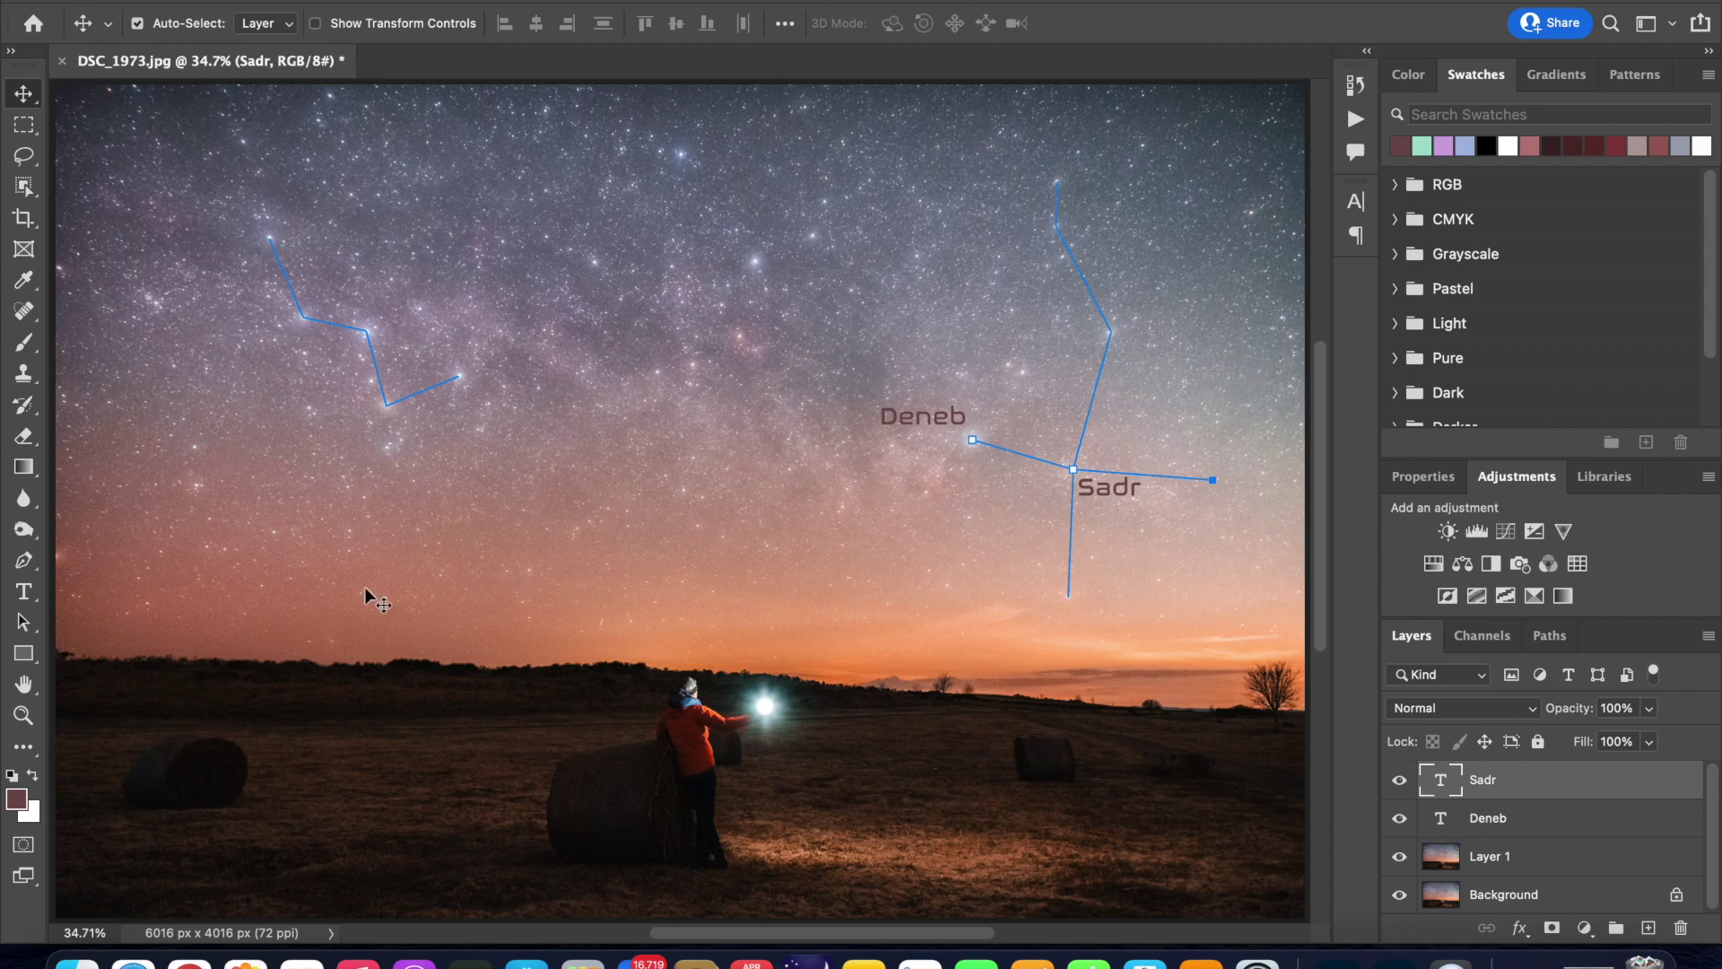
{"action": "left_click", "coordinate": [23, 591]}
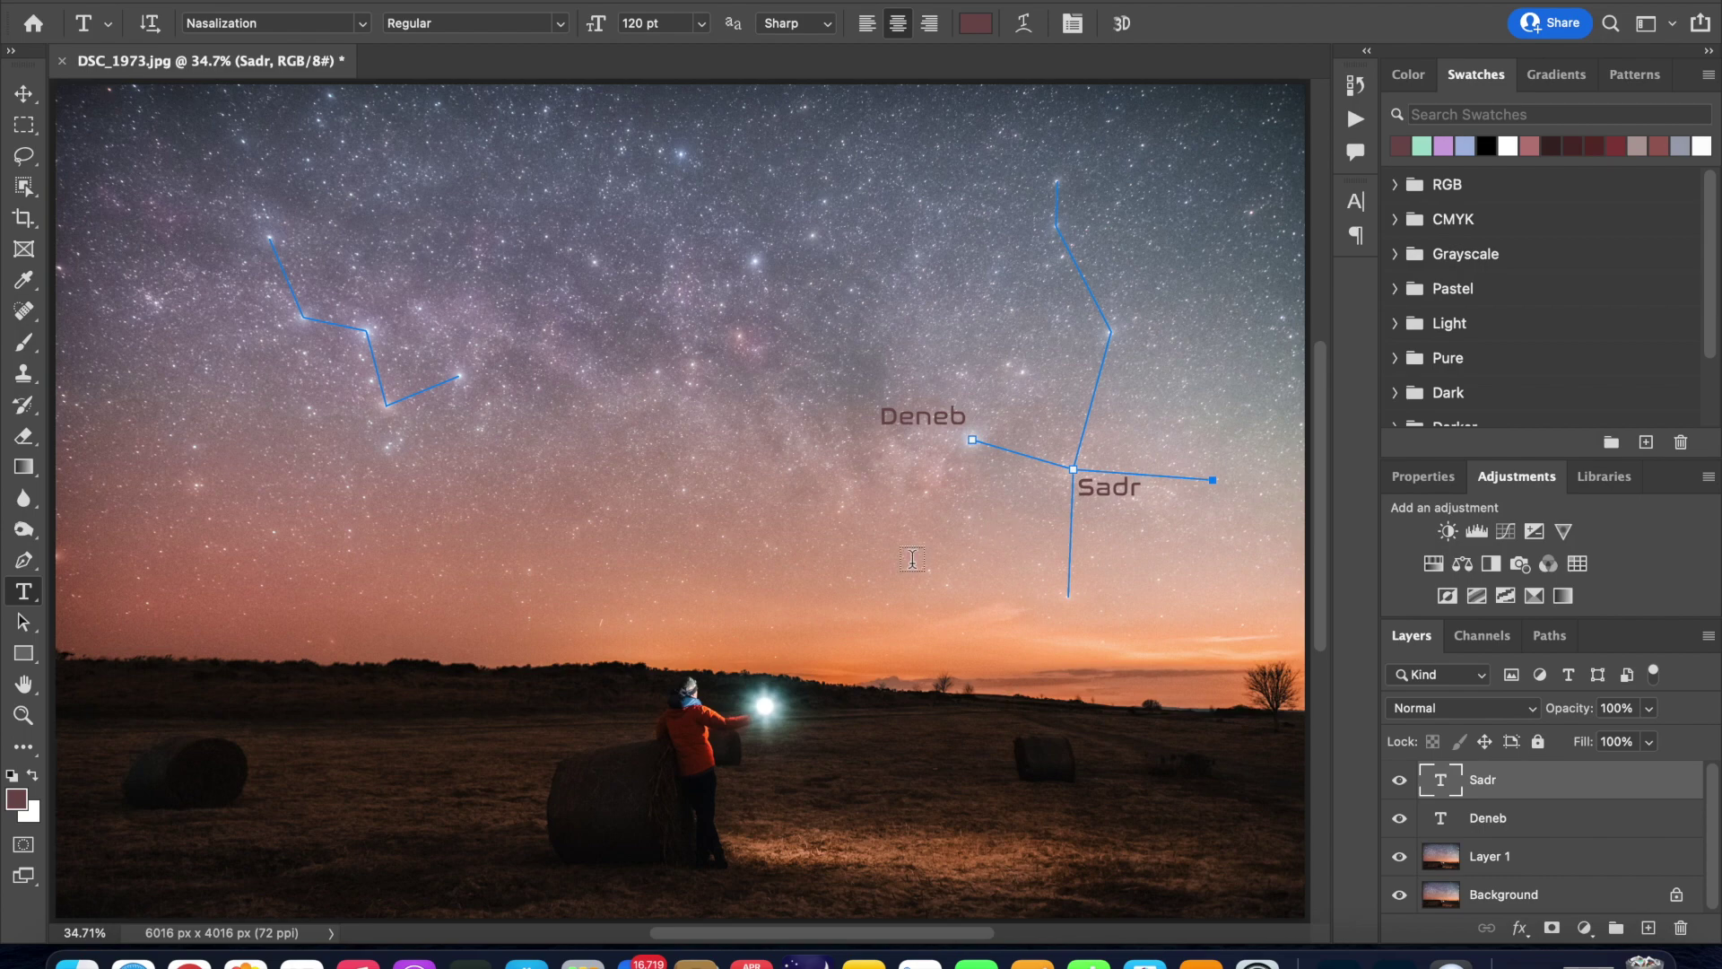
Type 'CYGNUS' in a new text box below Sadr, shorten the box, and set 150 pt
{"action": "left_click_drag", "start_coordinate": [1017, 585], "coordinate": [1073, 601]}
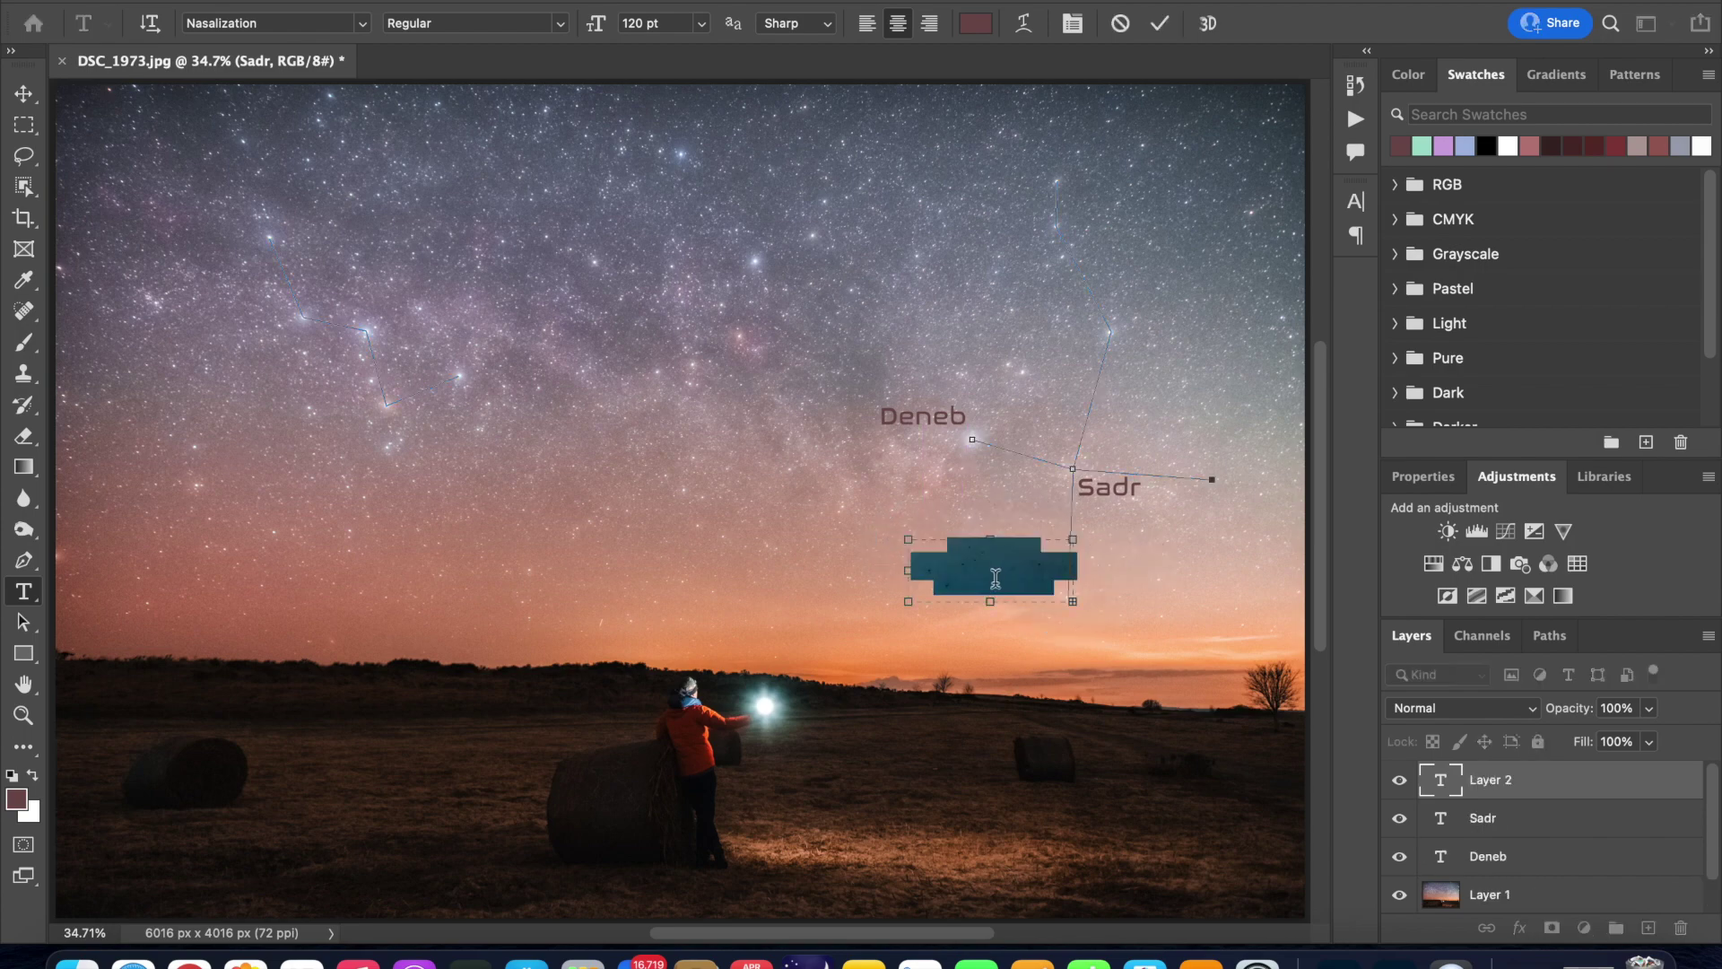
{"action": "type", "text": "C"}
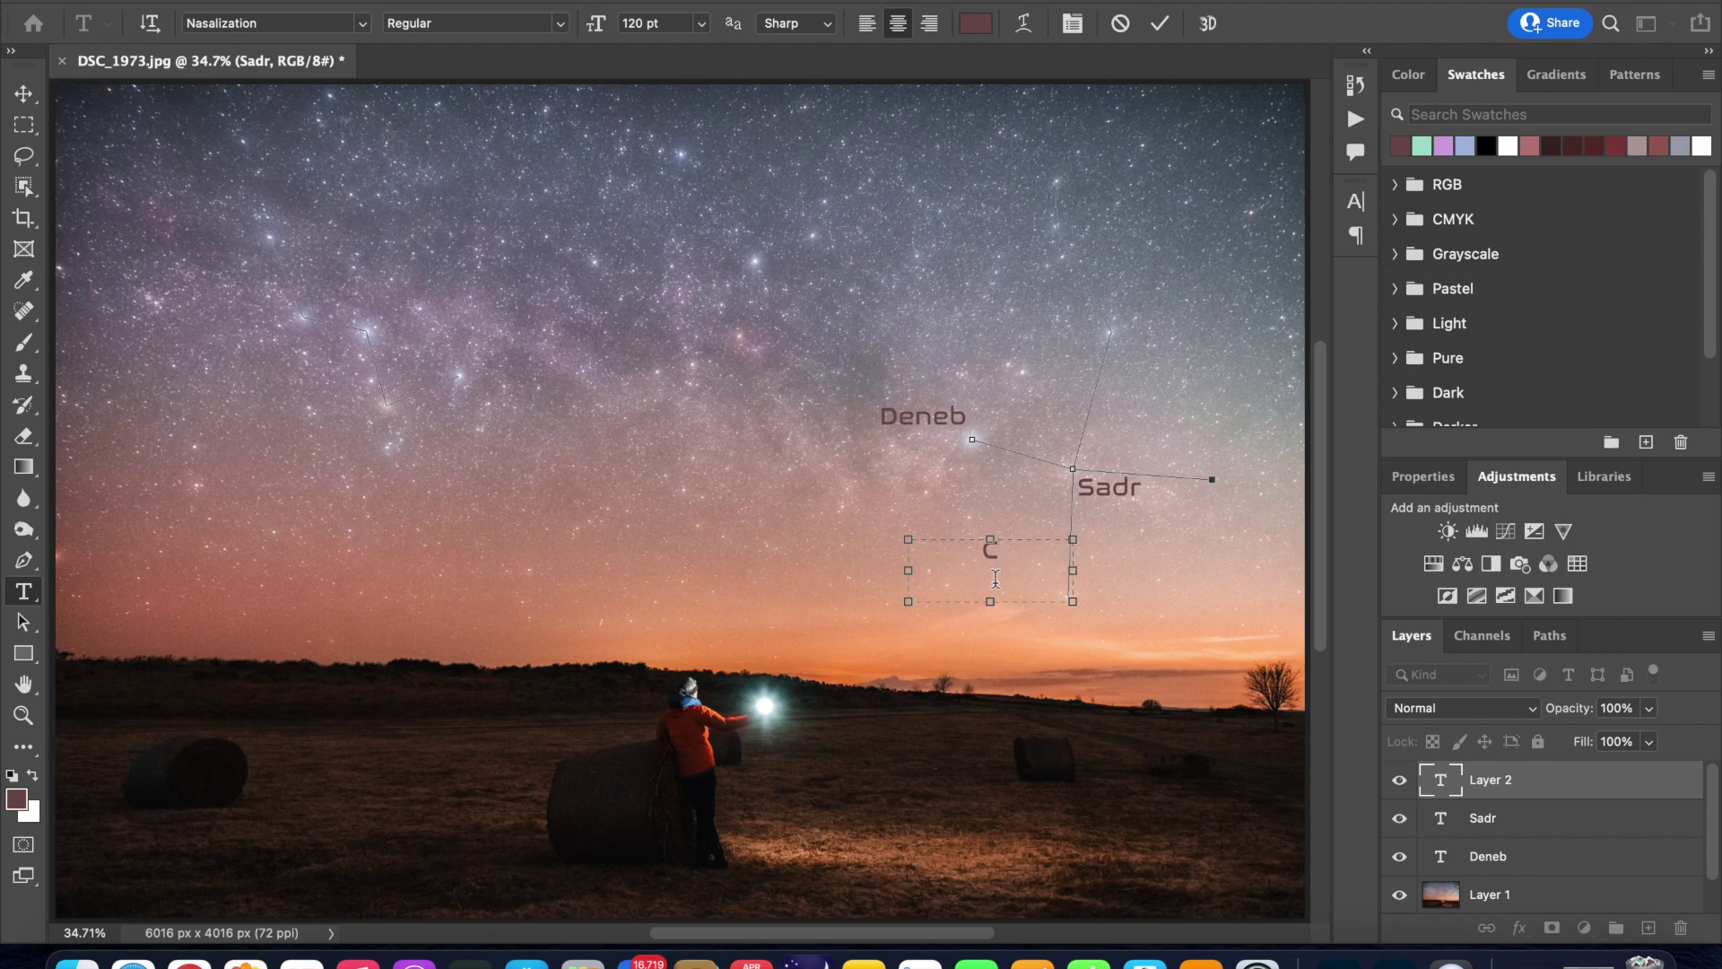
{"action": "type", "text": "YGNUS"}
{"action": "left_click_drag", "start_coordinate": [1072, 601], "coordinate": [1072, 574]}
{"action": "left_click", "coordinate": [645, 21]}
{"action": "type", "text": "150"}
{"action": "key", "text": "Return"}
{"action": "key", "text": "super+a"}
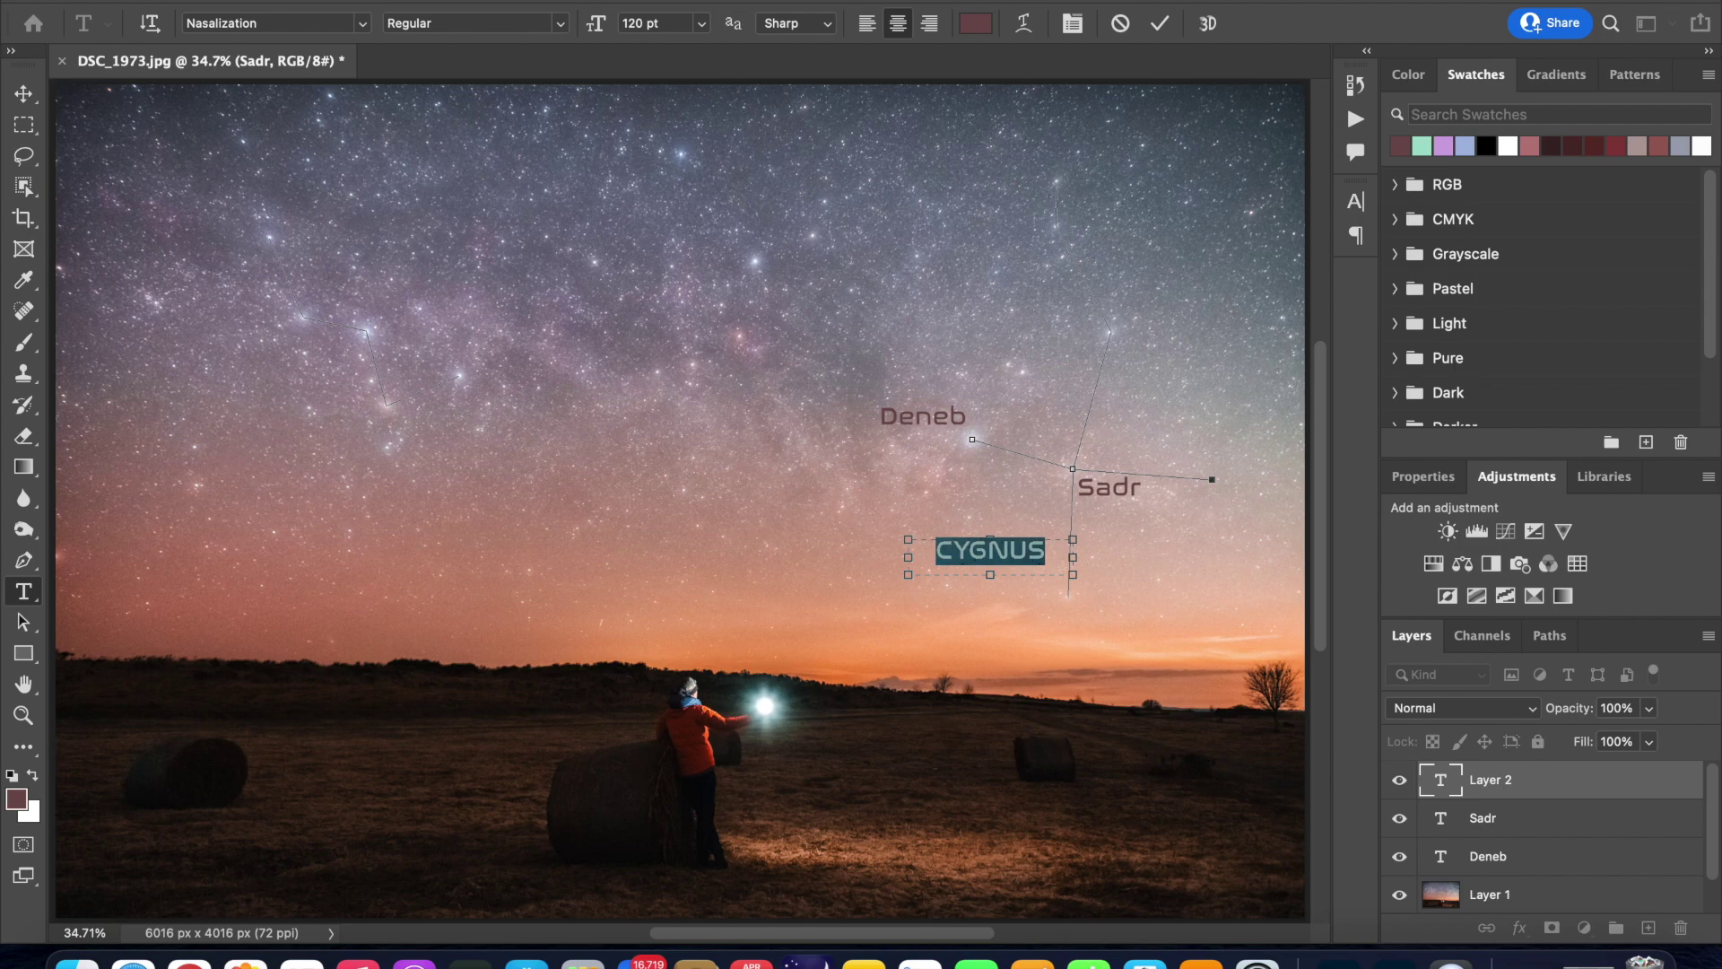
Set the CYGNUS text size to 150 pt
{"action": "double_click", "coordinate": [666, 23]}
{"action": "triple_click", "coordinate": [666, 24]}
{"action": "type", "text": "150"}
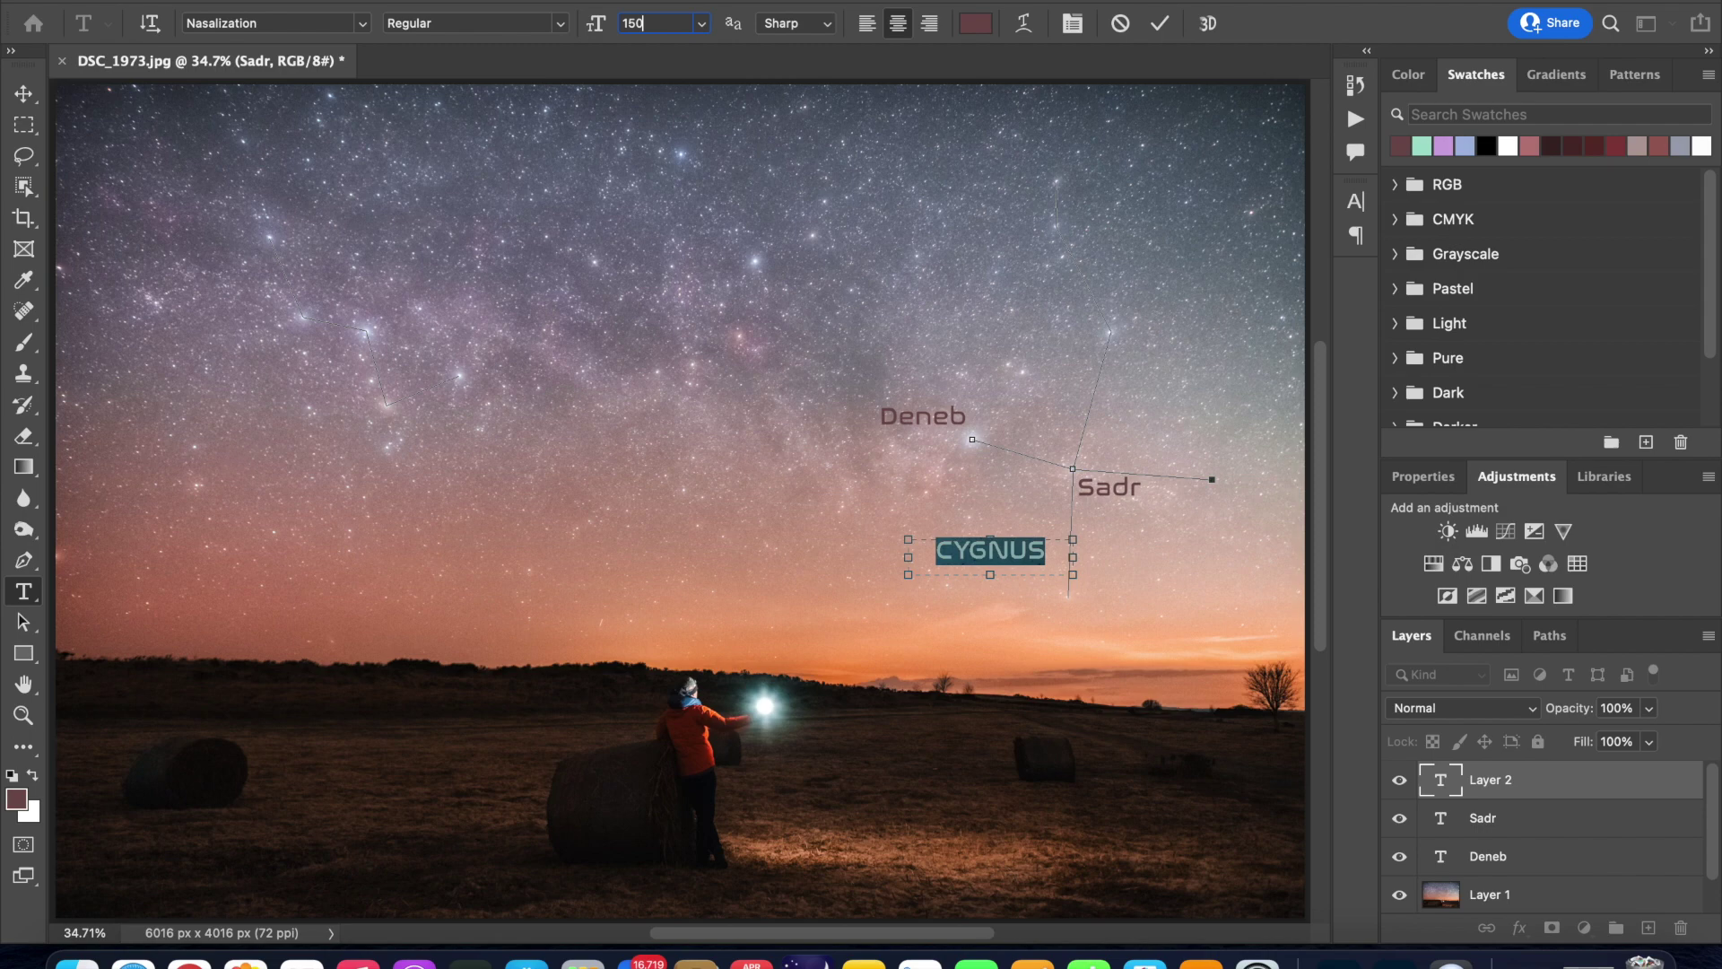
{"action": "key", "text": "Return"}
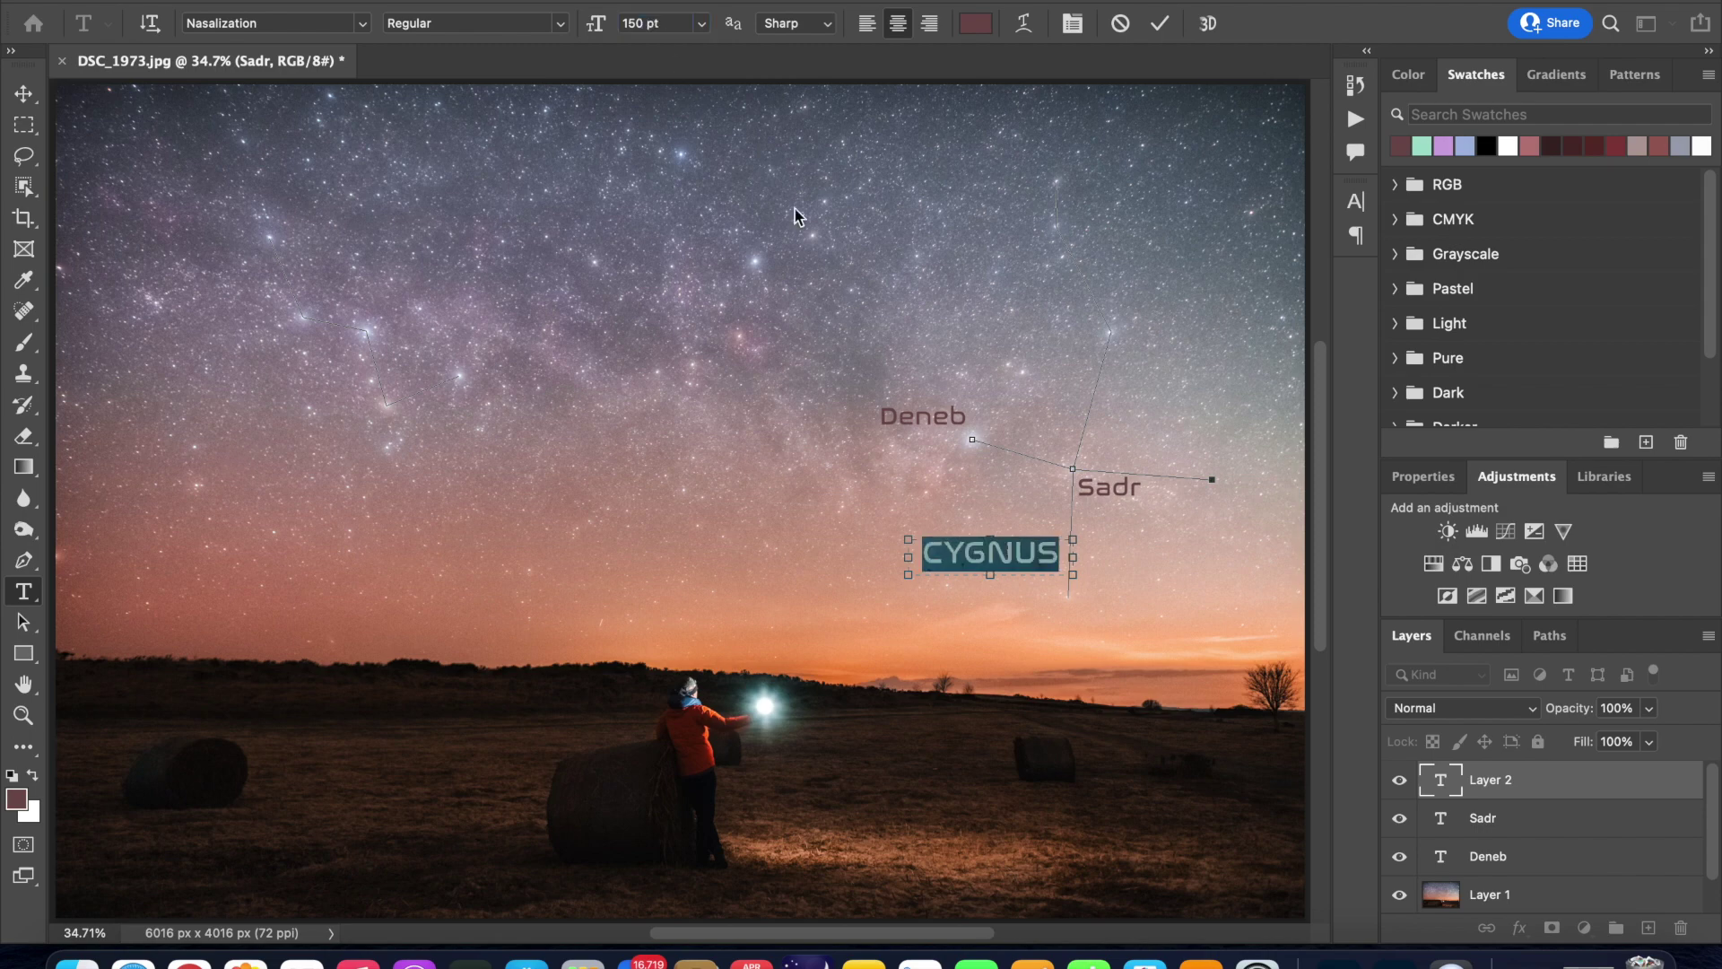
Move CYGNUS to the foot of the Cygnus cross, colour it pink, and commit it
{"action": "left_click_drag", "start_coordinate": [1059, 619], "coordinate": [1129, 681]}
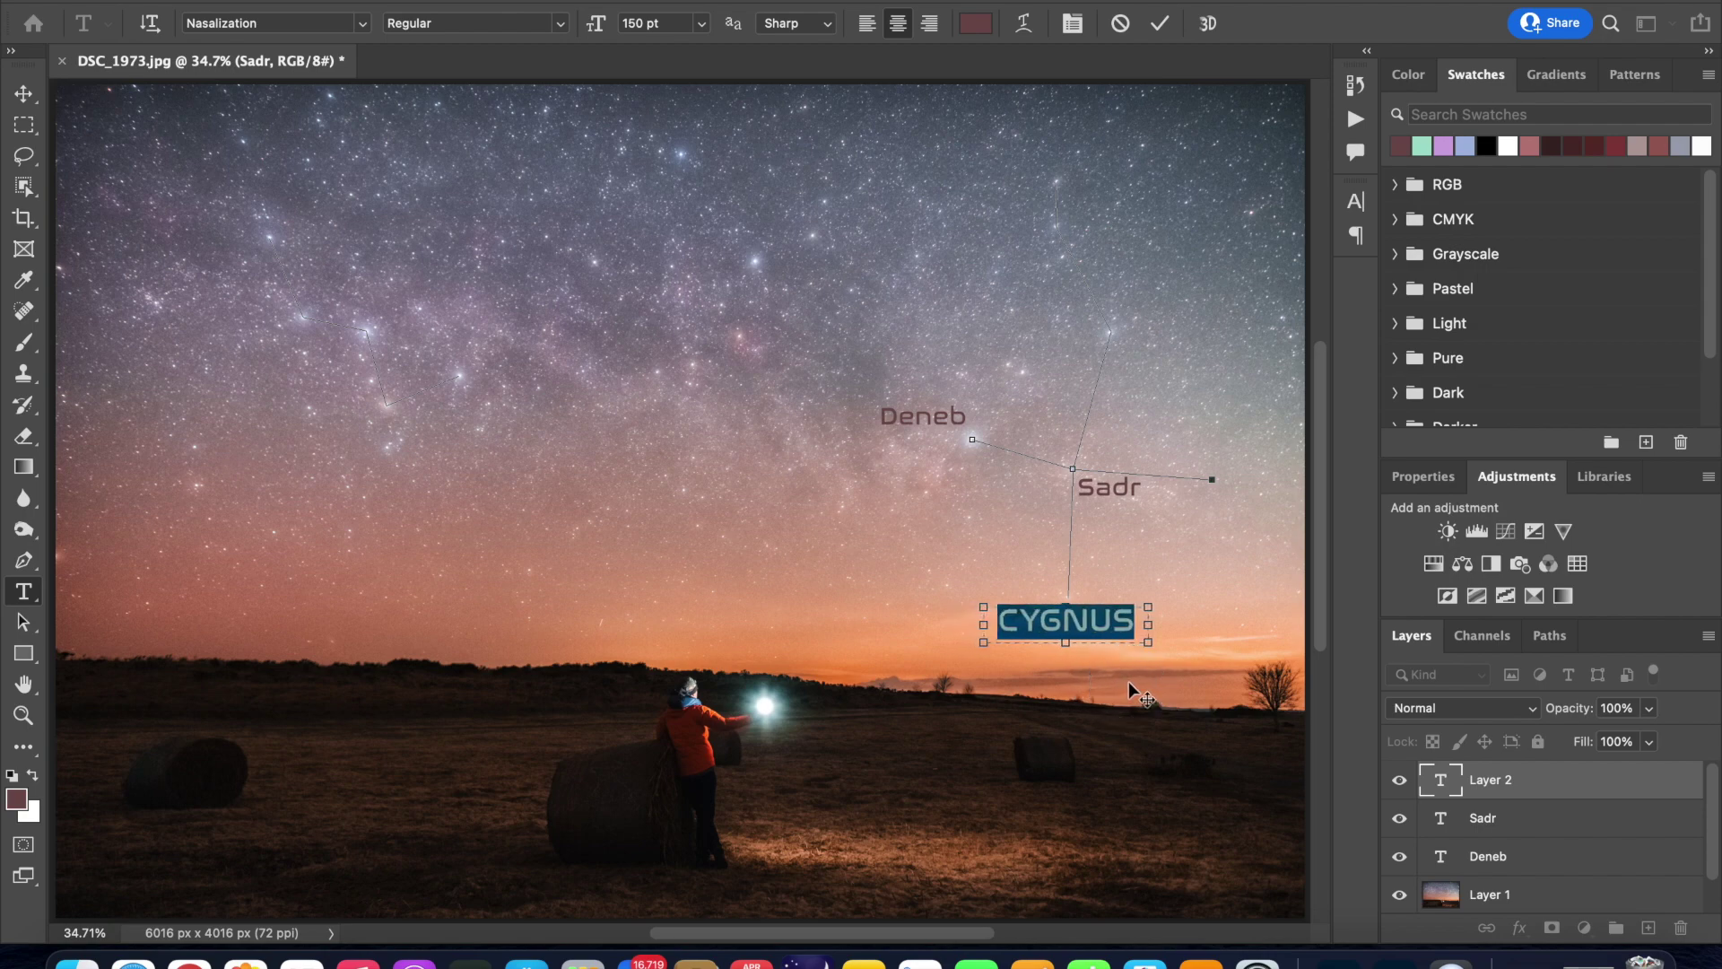
{"action": "left_click", "coordinate": [1536, 146]}
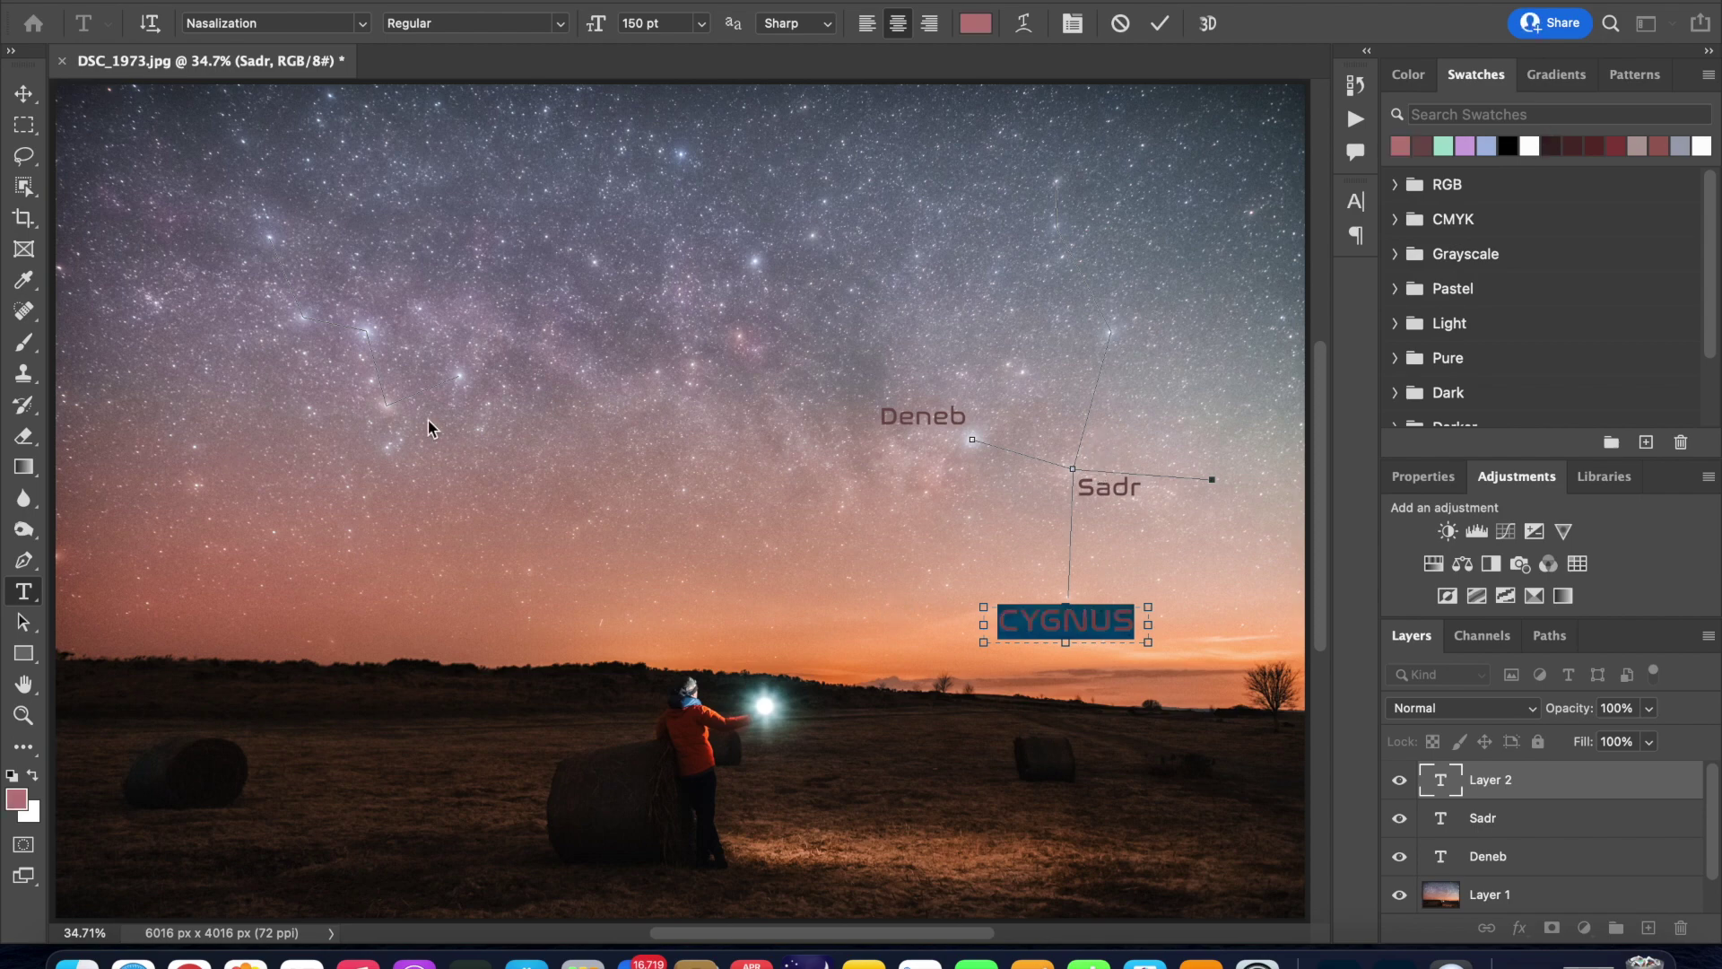
{"action": "left_click", "coordinate": [23, 93]}
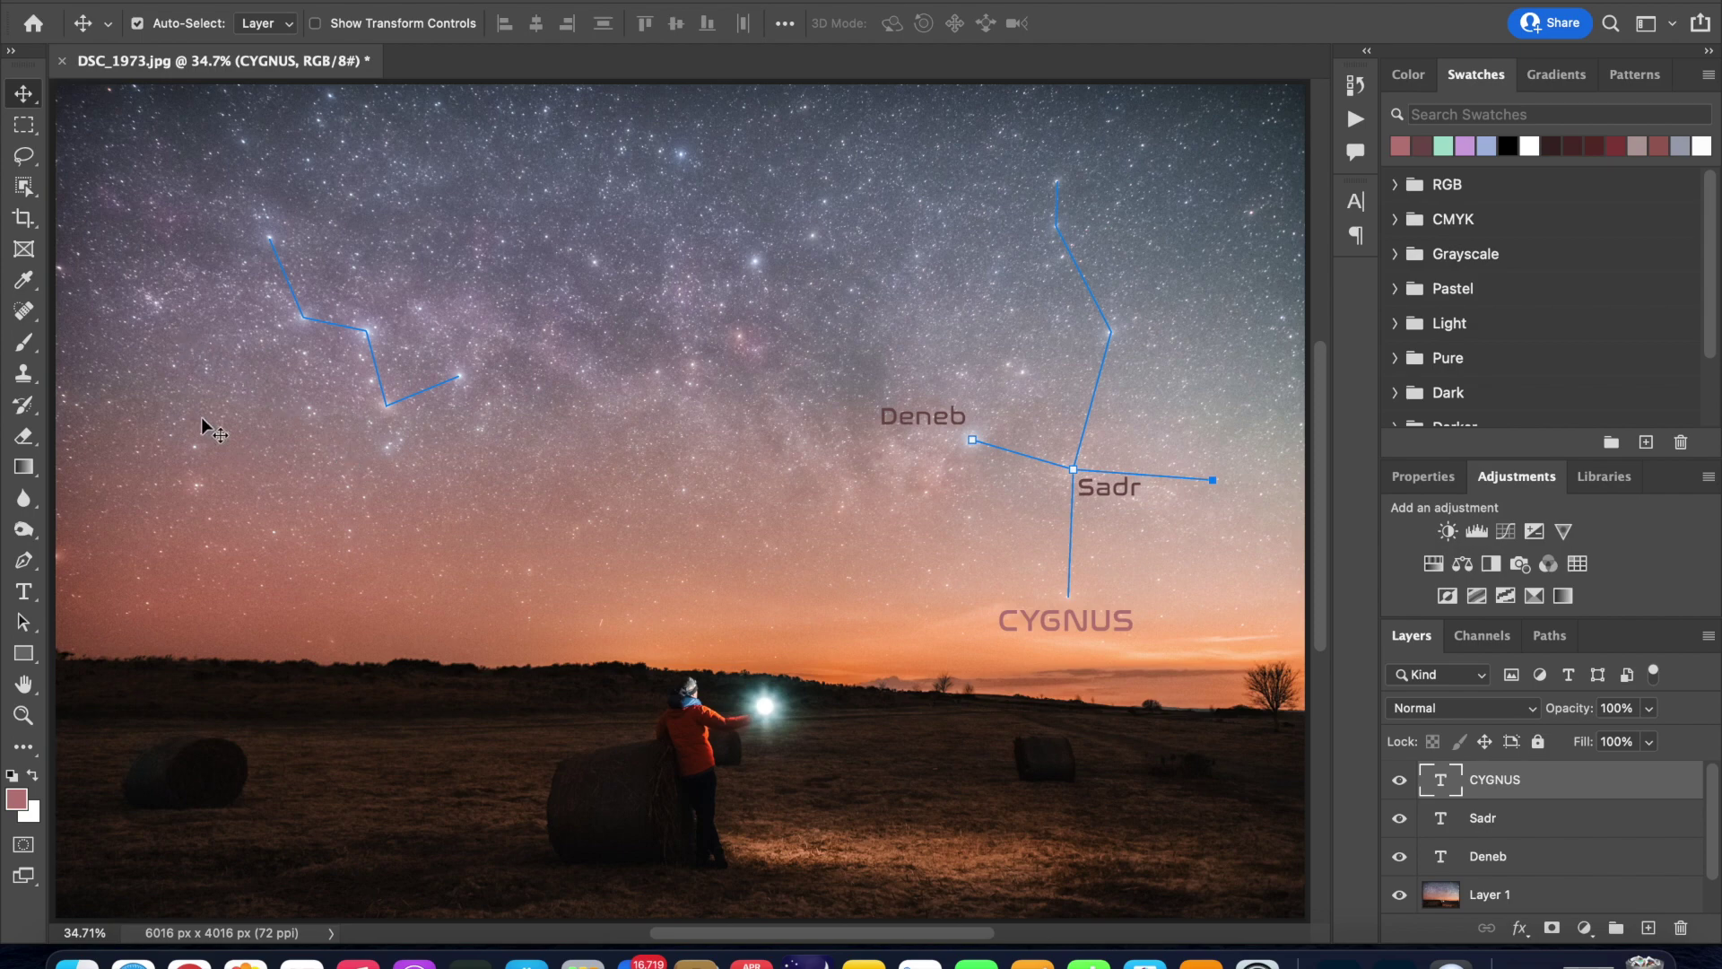
{"action": "left_click", "coordinate": [25, 592]}
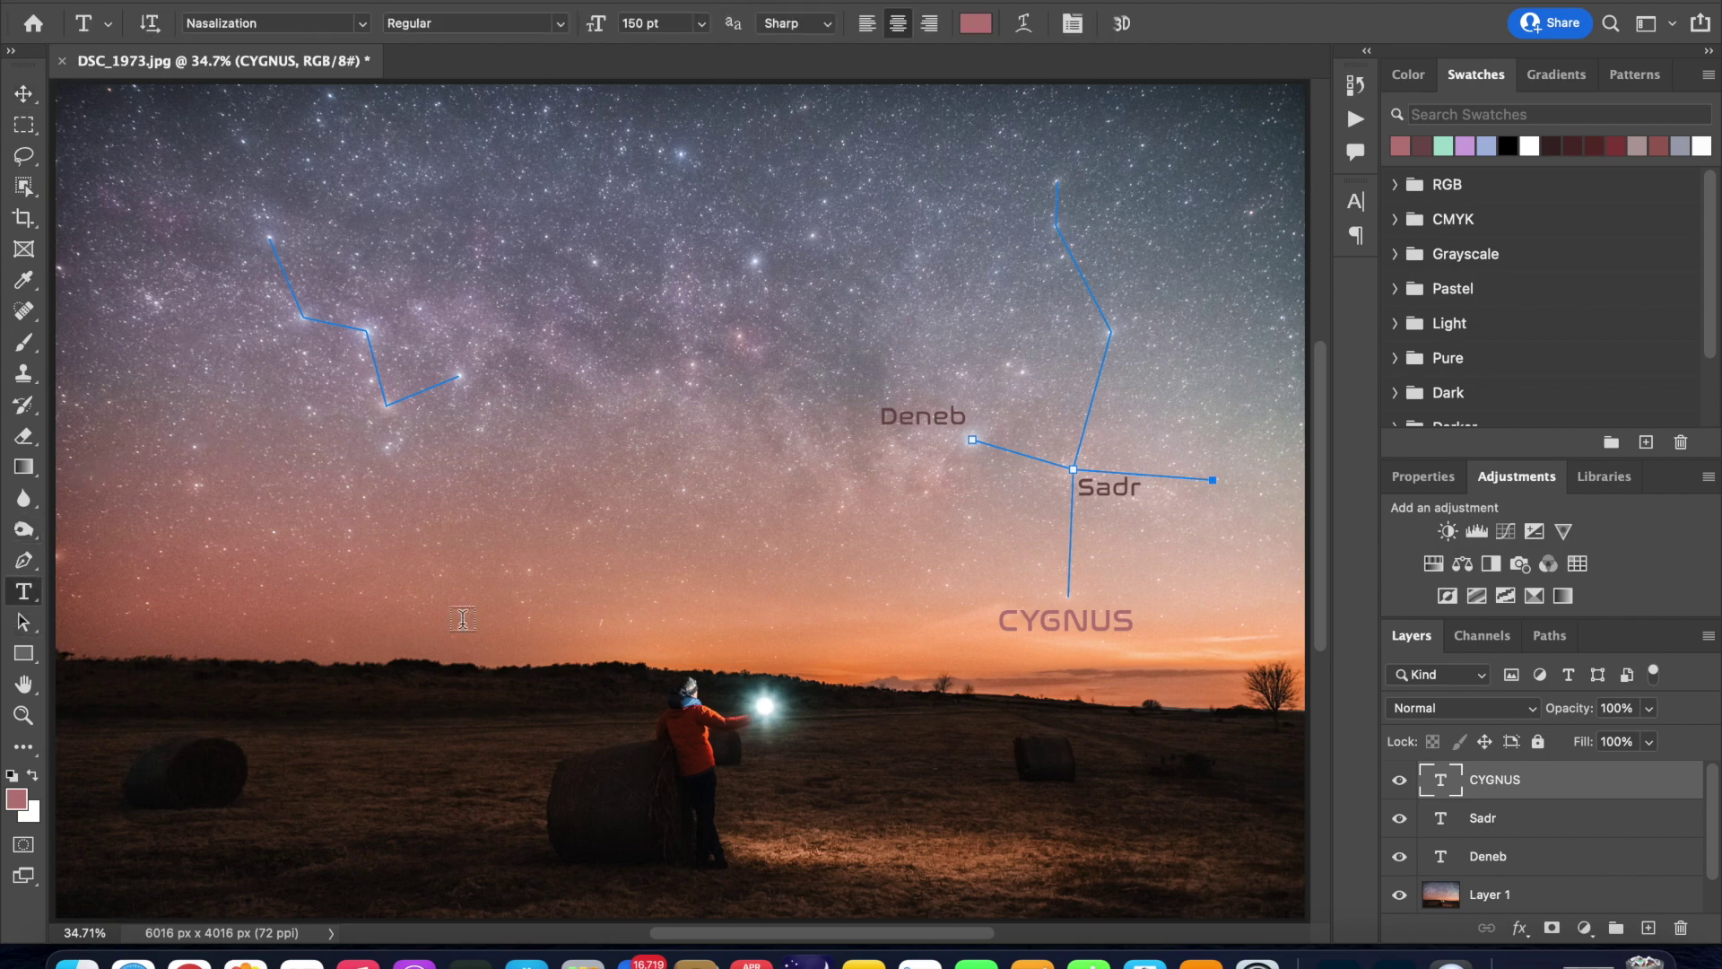
Start the Andromeda label in a text box low on the left, just above the horizon
{"action": "left_click", "coordinate": [355, 622]}
{"action": "left_click_drag", "start_coordinate": [354, 622], "coordinate": [485, 654]}
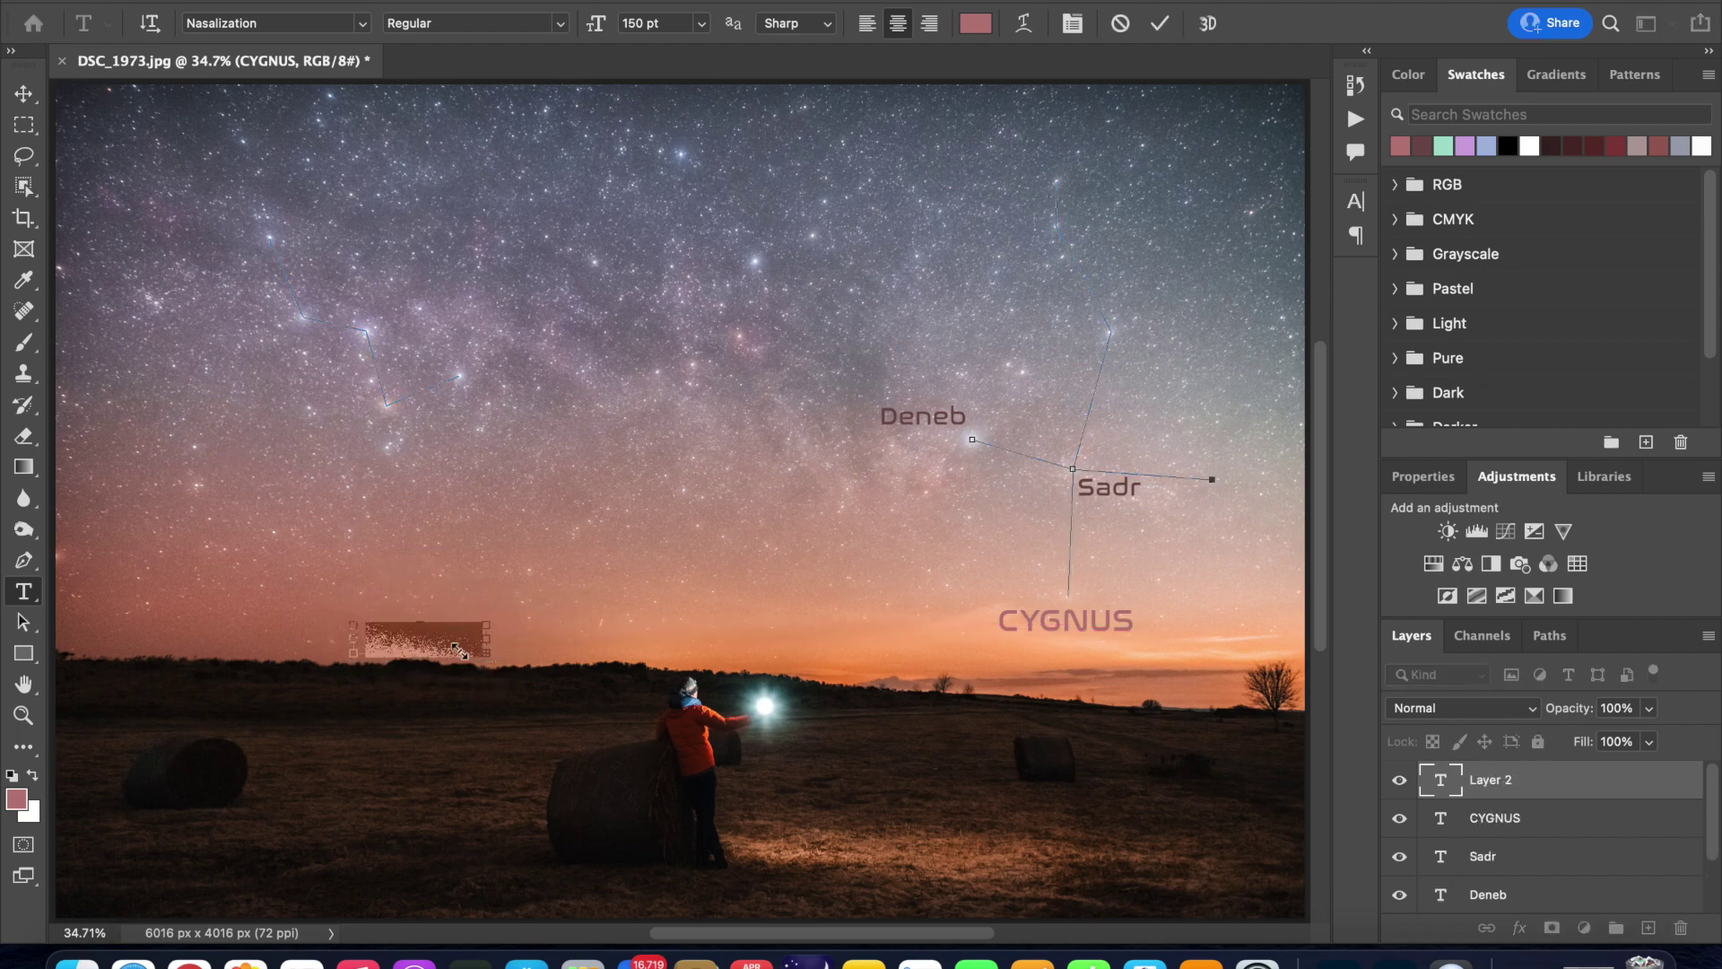
{"action": "type", "text": "Andr"}
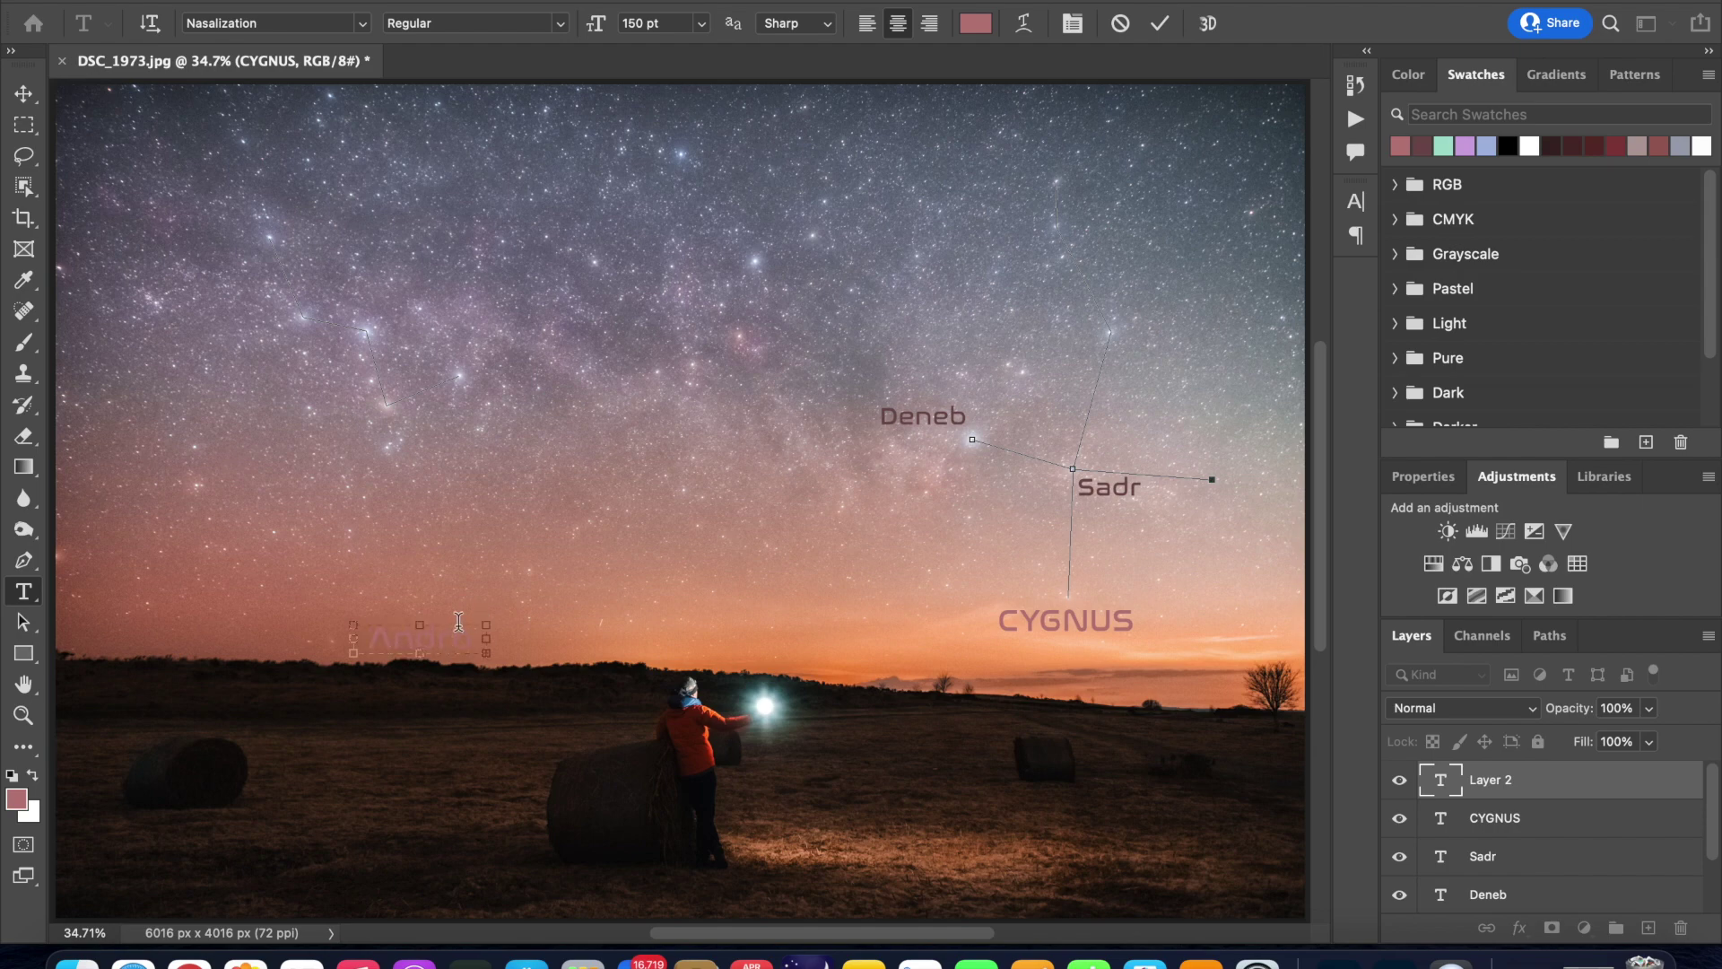
{"action": "key", "text": "super+a"}
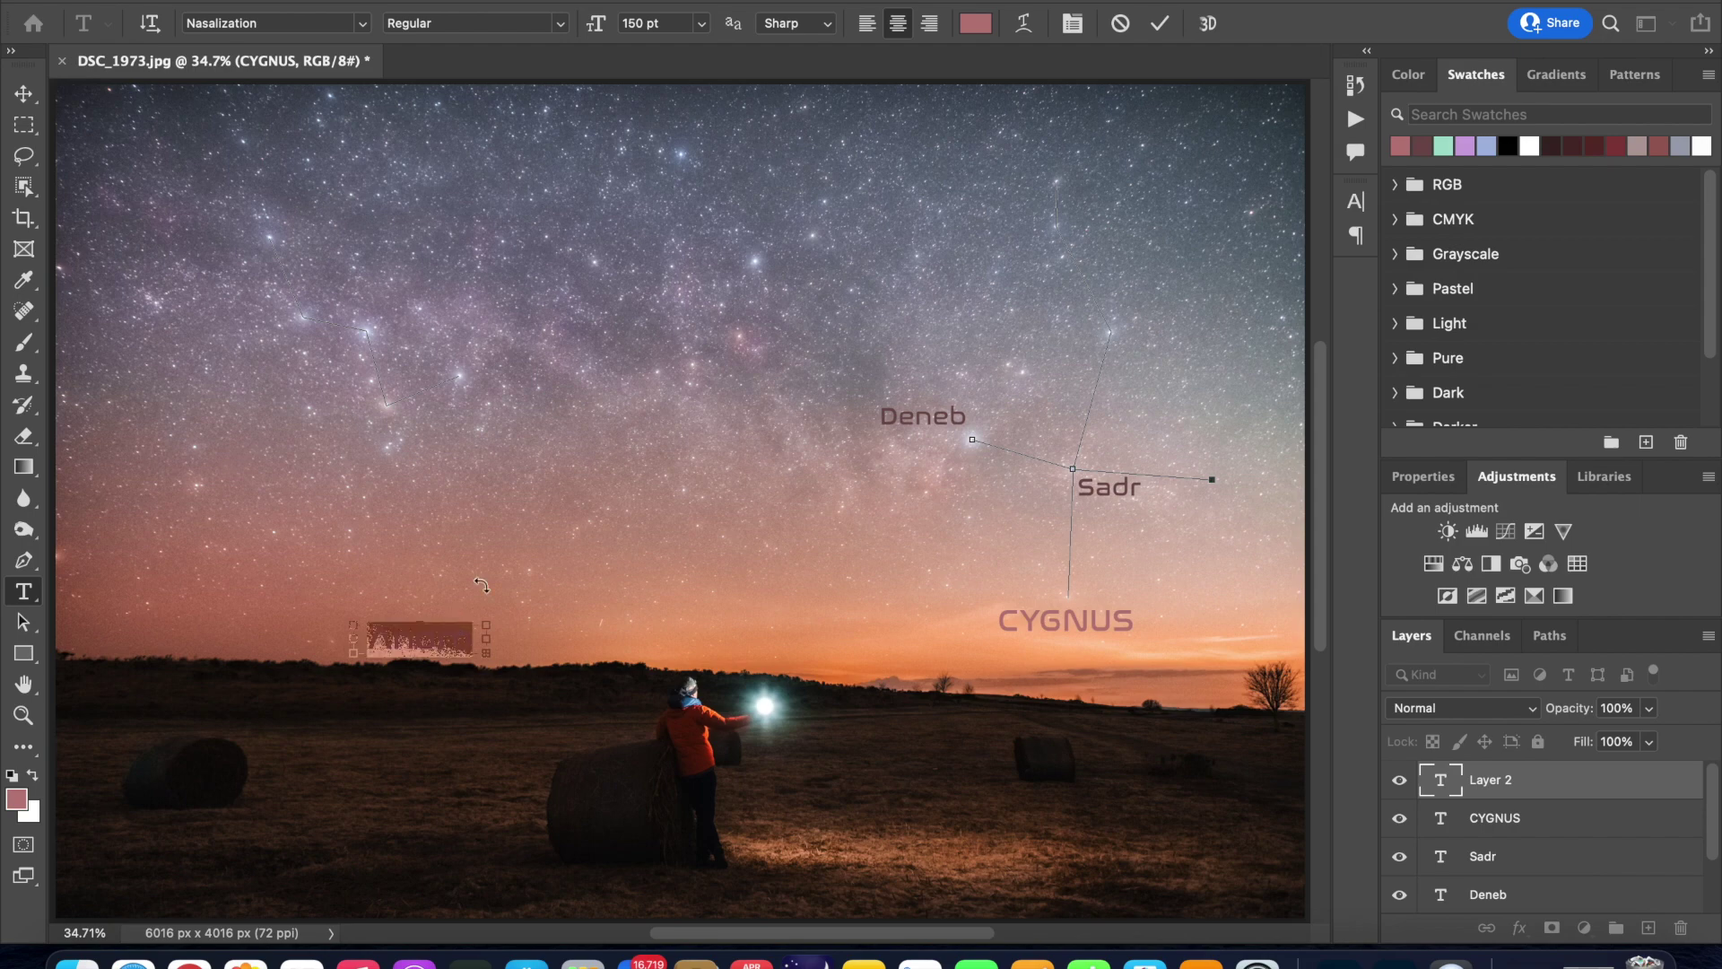
Make the Andromeda label 120 pt dark maroon, widen its box to fit, and commit it
{"action": "left_click", "coordinate": [649, 24]}
{"action": "key", "text": "BackSpace"}
{"action": "key", "text": "BackSpace"}
{"action": "key", "text": "BackSpace"}
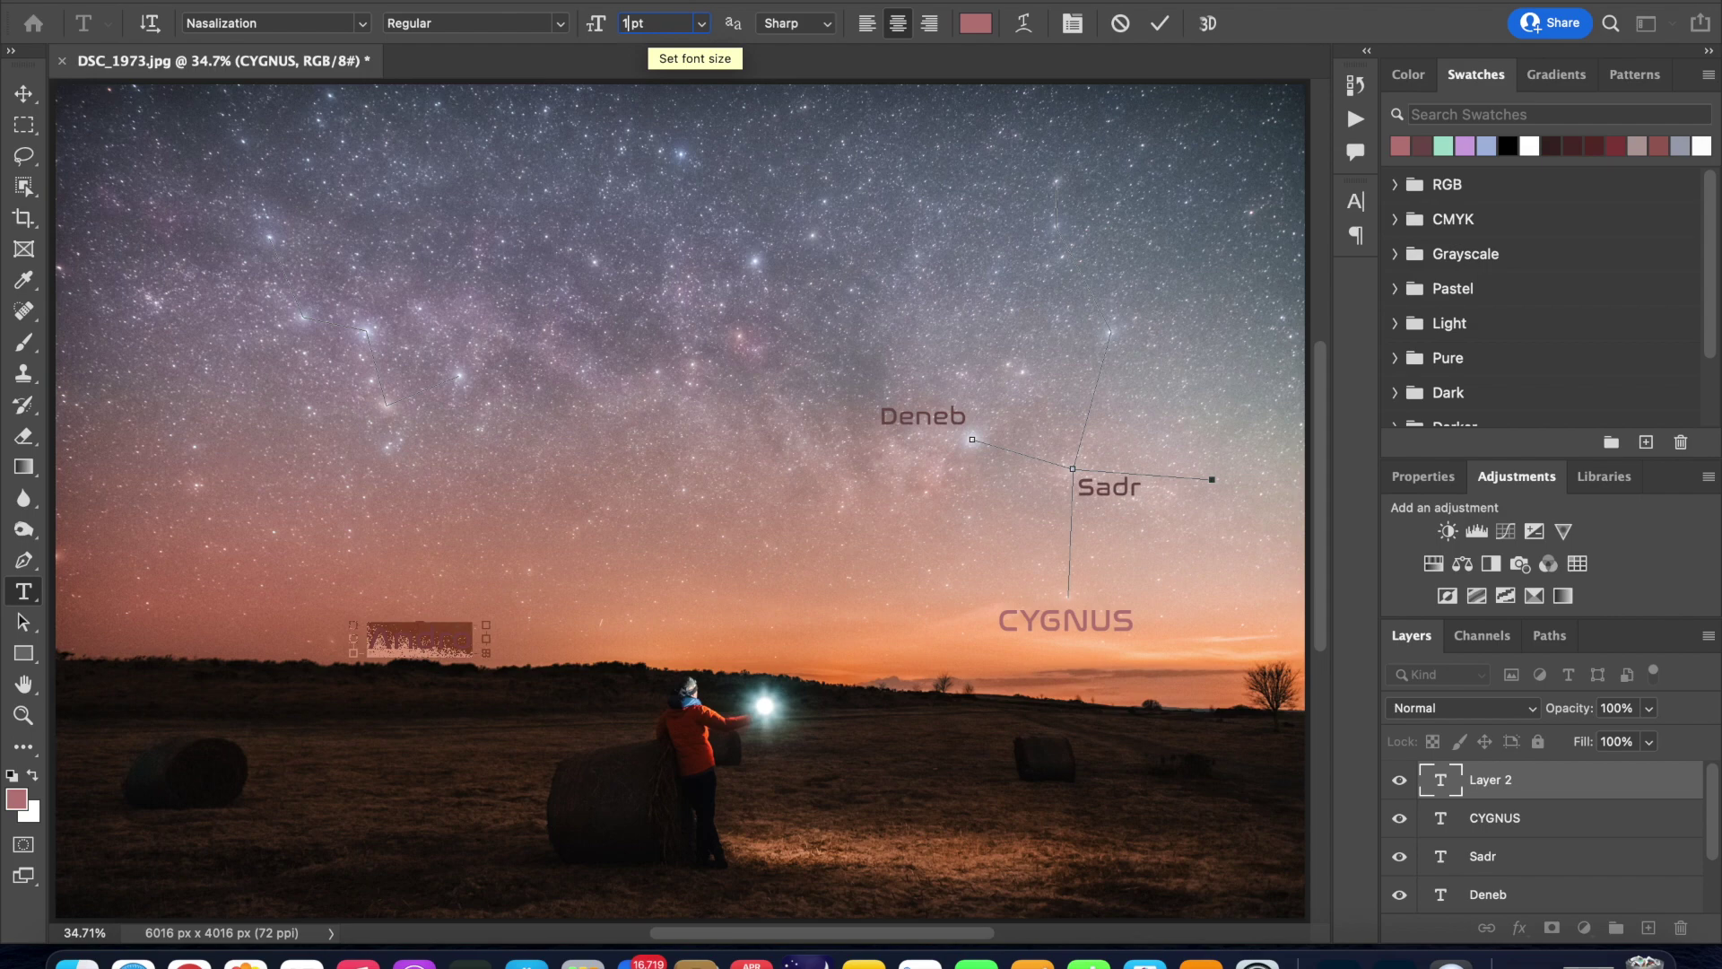
{"action": "type", "text": "20"}
{"action": "key", "text": "Return"}
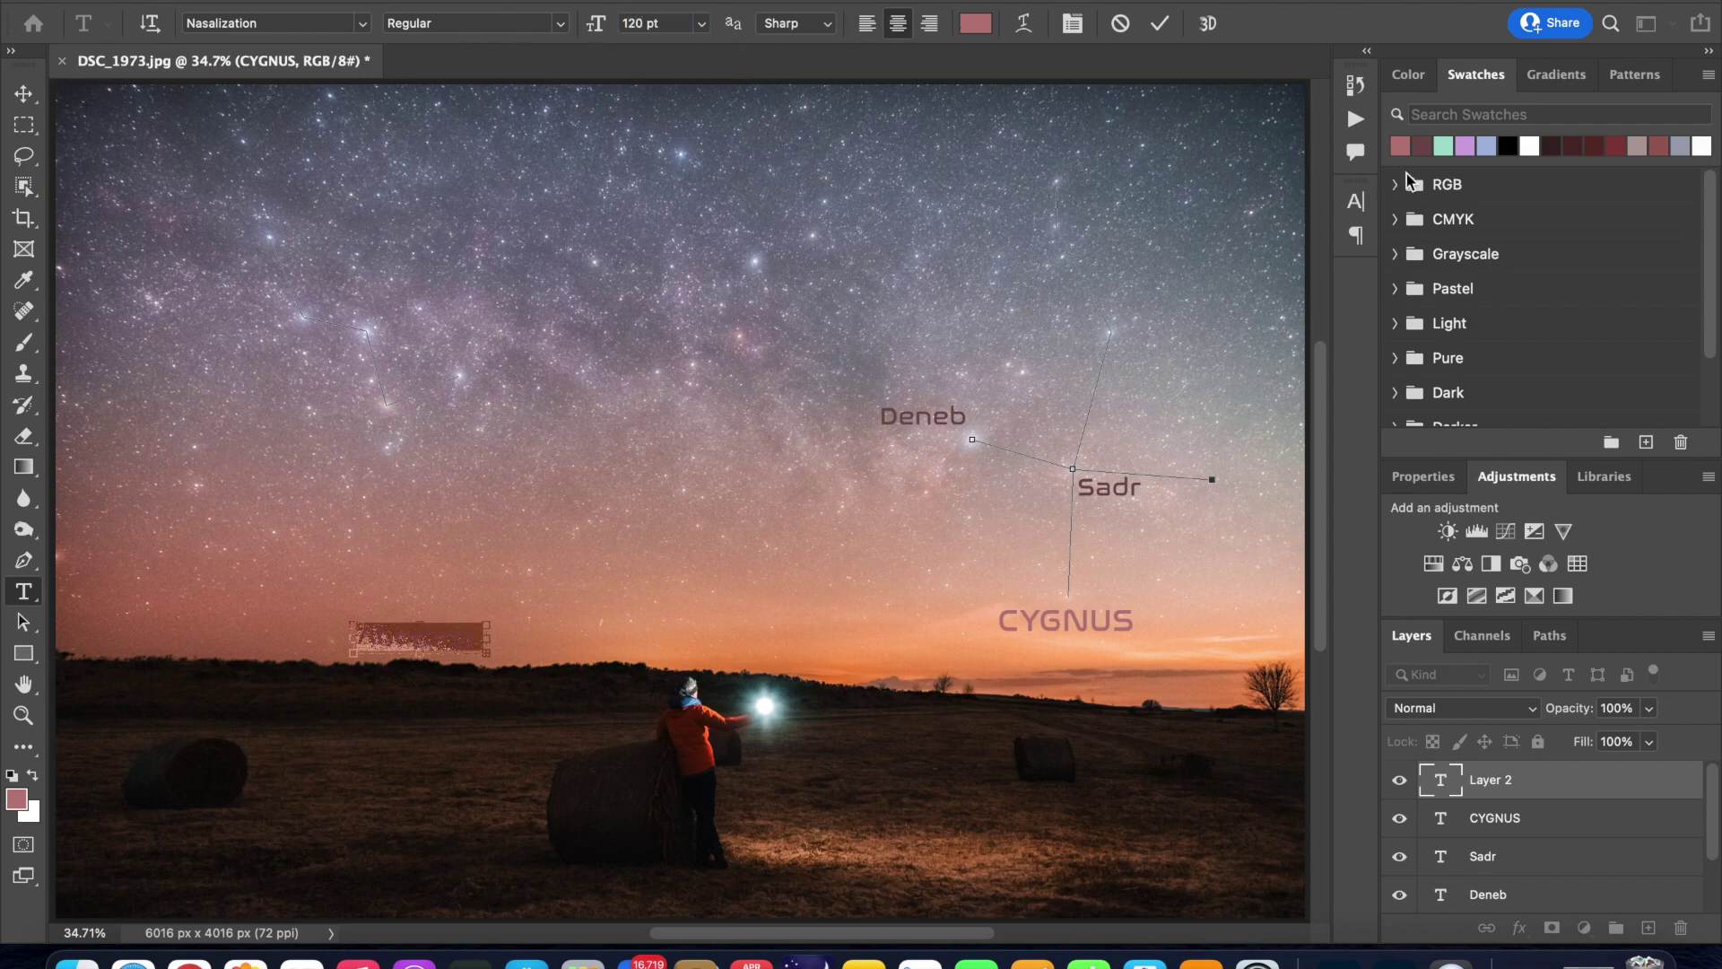
{"action": "left_click", "coordinate": [1426, 148]}
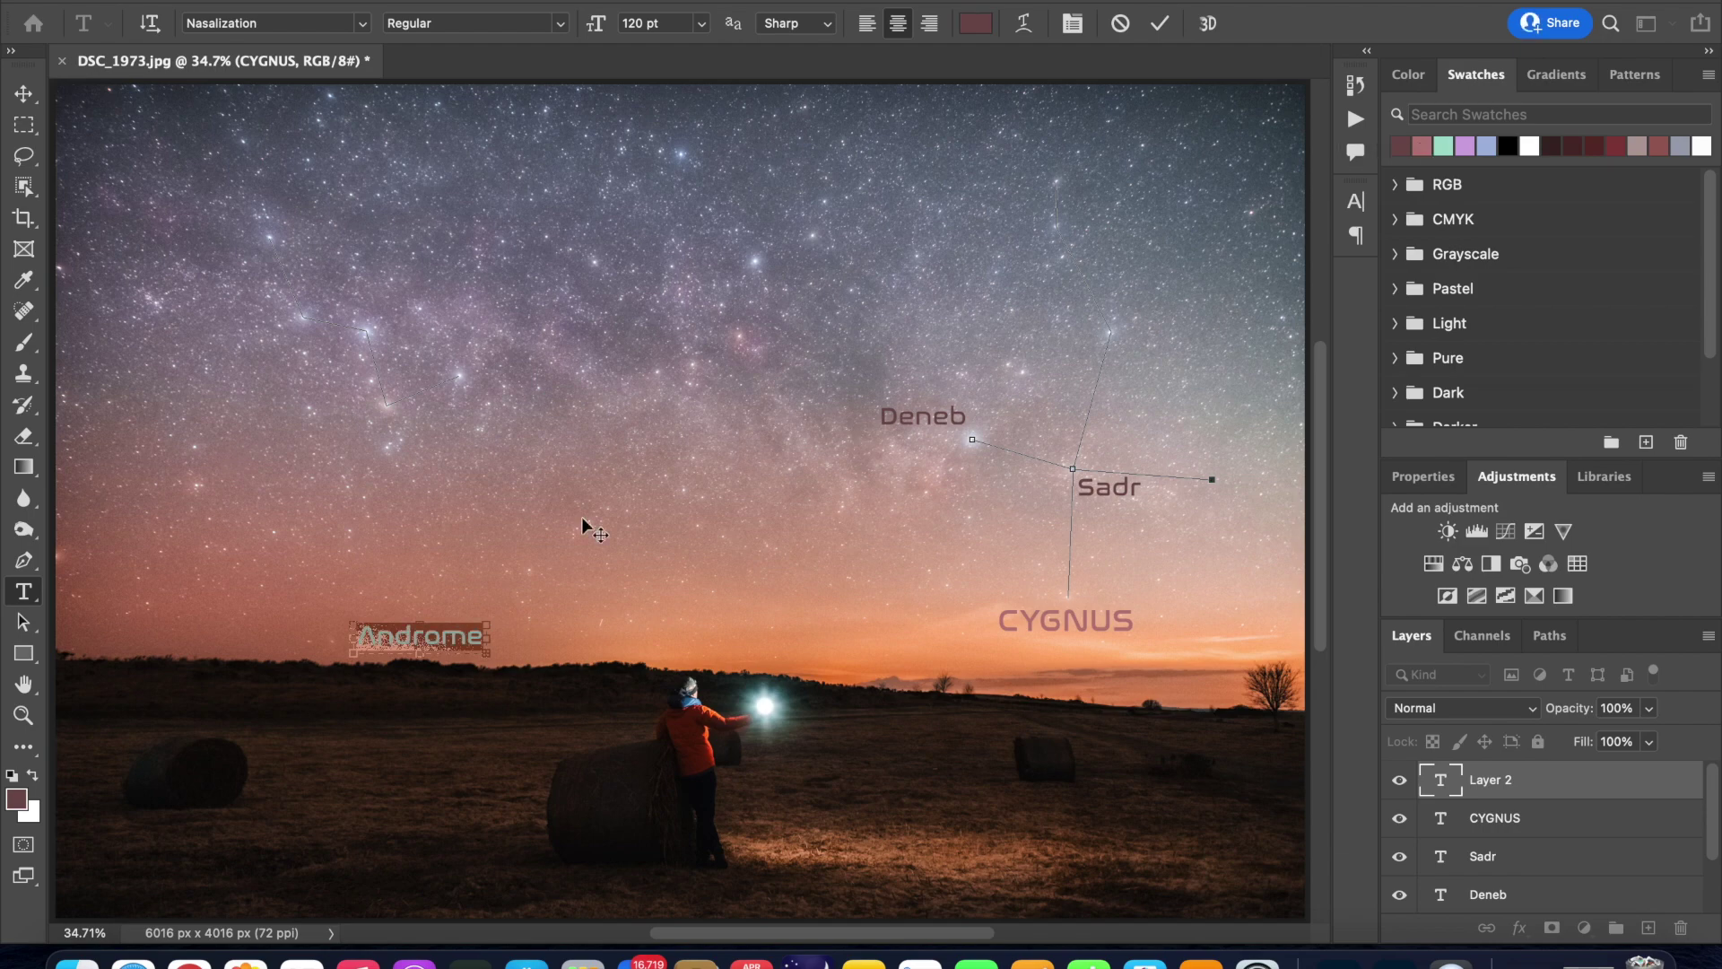
{"action": "left_click_drag", "start_coordinate": [488, 644], "coordinate": [581, 611]}
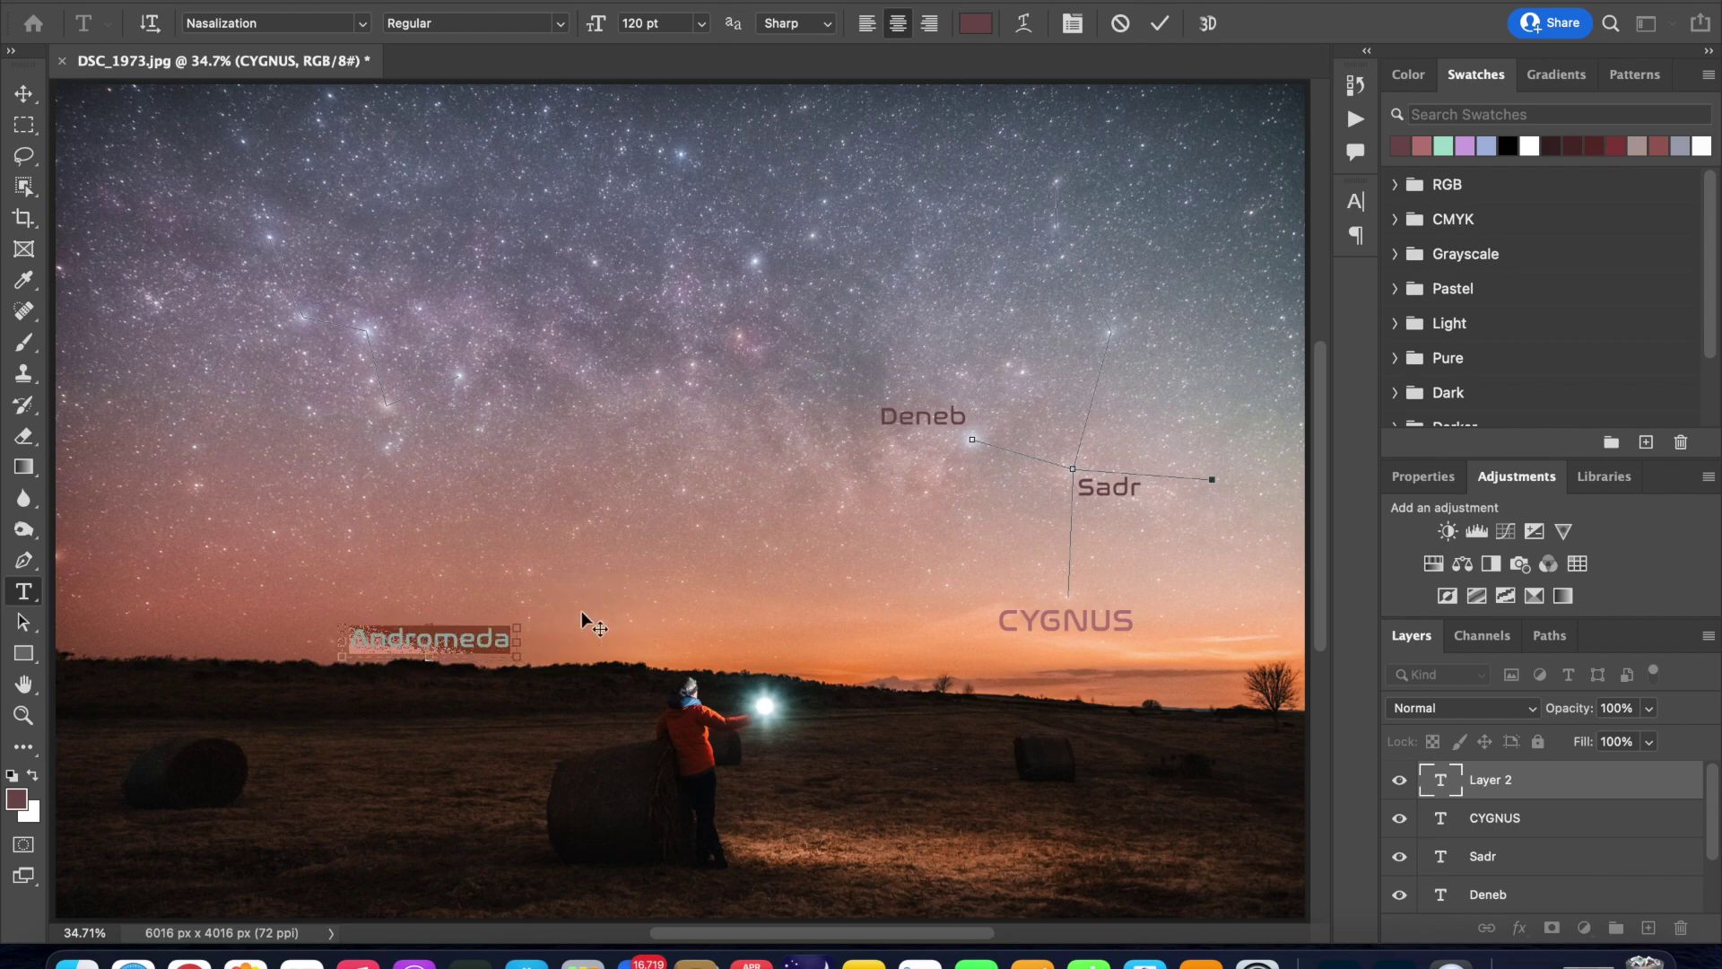
{"action": "left_click", "coordinate": [24, 93]}
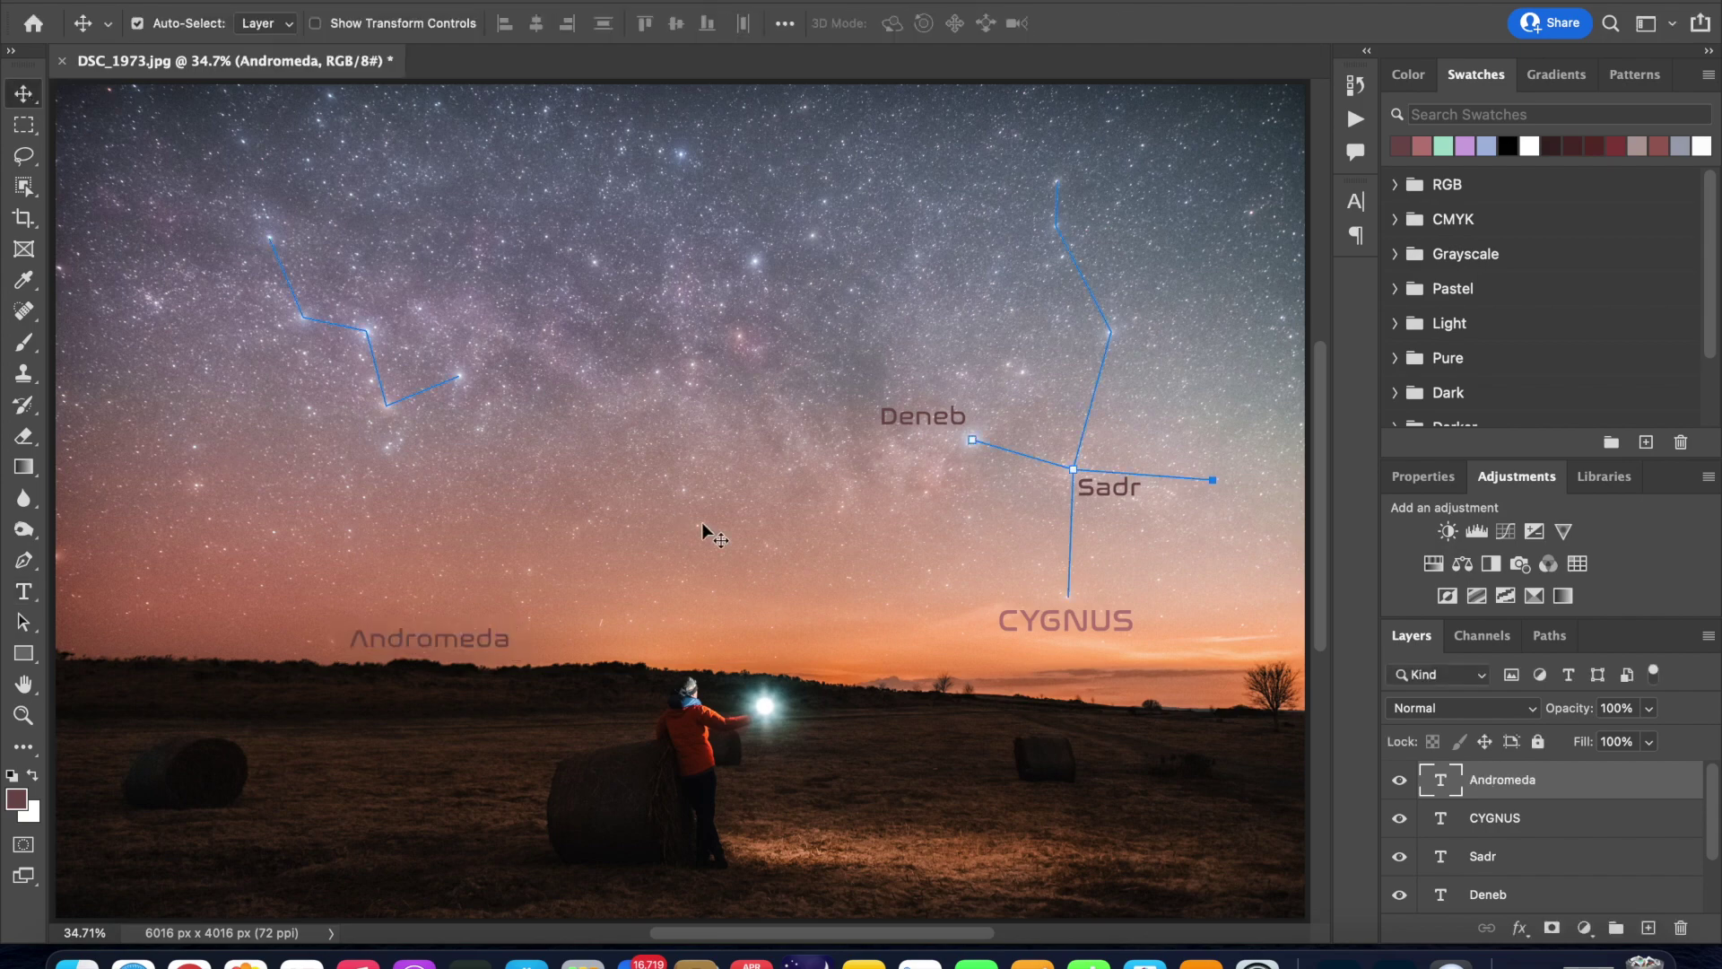